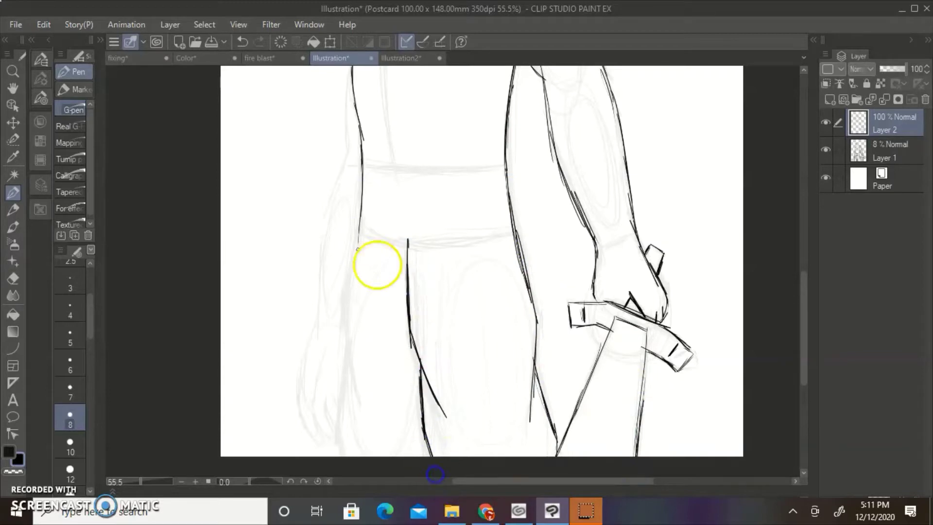
- Ink the figure's hip and outer leg outline on the free-hand side over the faint sketch
left_click_drag(363, 203, 351, 317)
left_click_drag(347, 287, 359, 404)
left_click_drag(347, 343, 338, 455)
- Draw two curved lines across the waist for the upper and lower edges of the sash
left_click_drag(803, 363, 803, 336)
left_click_drag(371, 263, 488, 267)
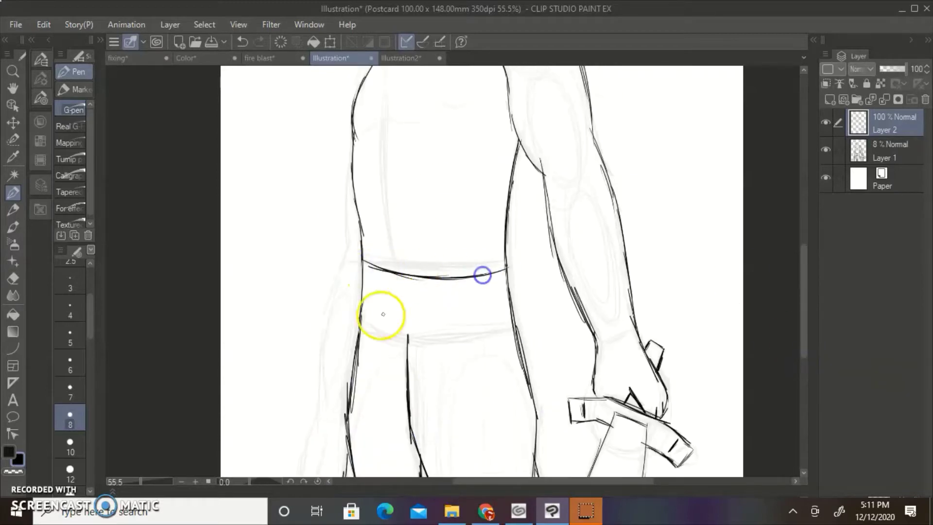
left_click_drag(363, 326, 473, 329)
scroll(797, 283, "up", 5)
scroll(453, 373, "down", 6)
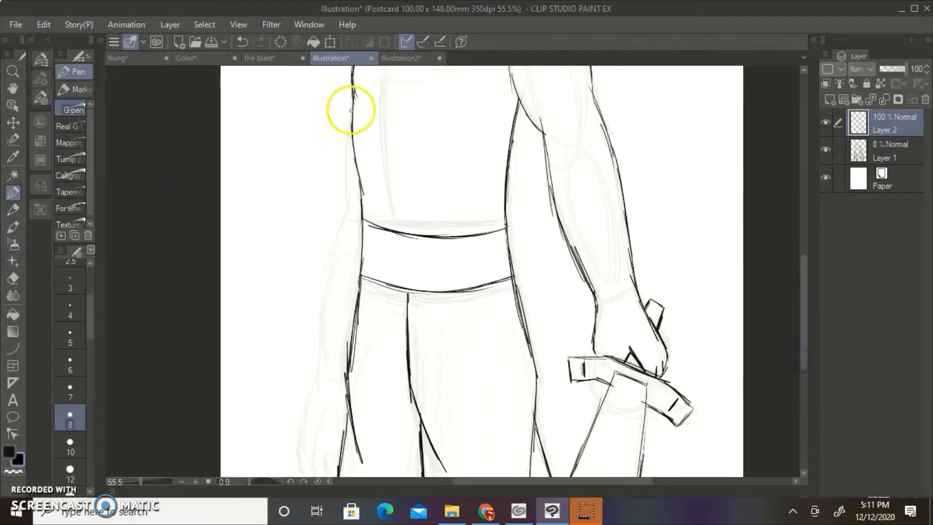
- Outline the free arm beside the torso, including its hand and fingers, following the faint sketch
mouse_move(350, 108)
left_mouse_down()
mouse_move(319, 377)
mouse_move(301, 443)
mouse_move(312, 451)
mouse_move(327, 413)
left_mouse_up()
left_click_drag(314, 433, 328, 405)
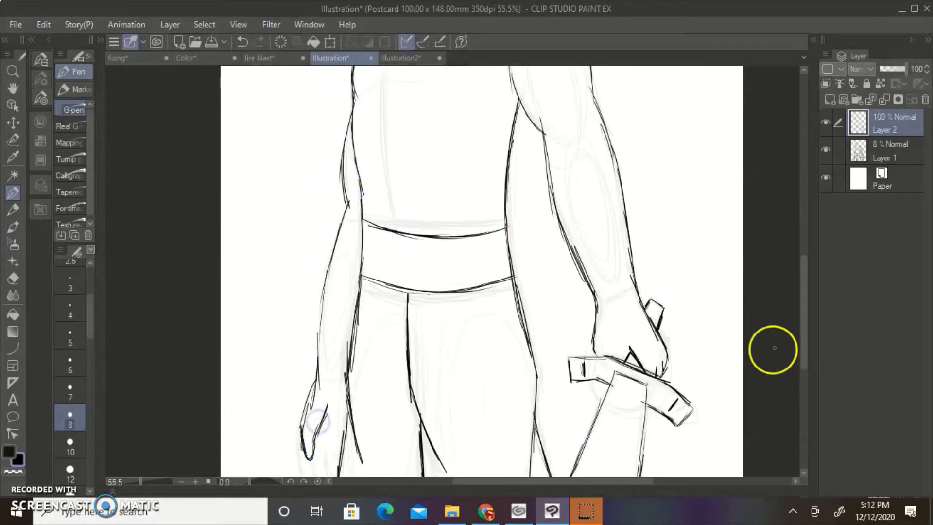
left_click_drag(805, 351, 804, 391)
mouse_move(300, 302)
left_mouse_down()
mouse_move(302, 327)
mouse_move(320, 345)
left_mouse_up()
left_click_drag(322, 309, 328, 354)
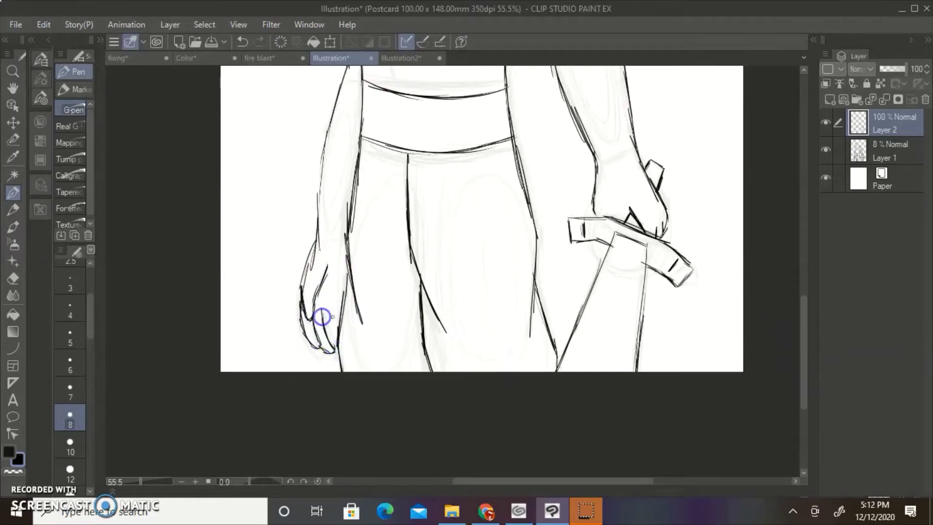
left_click_drag(327, 265, 324, 300)
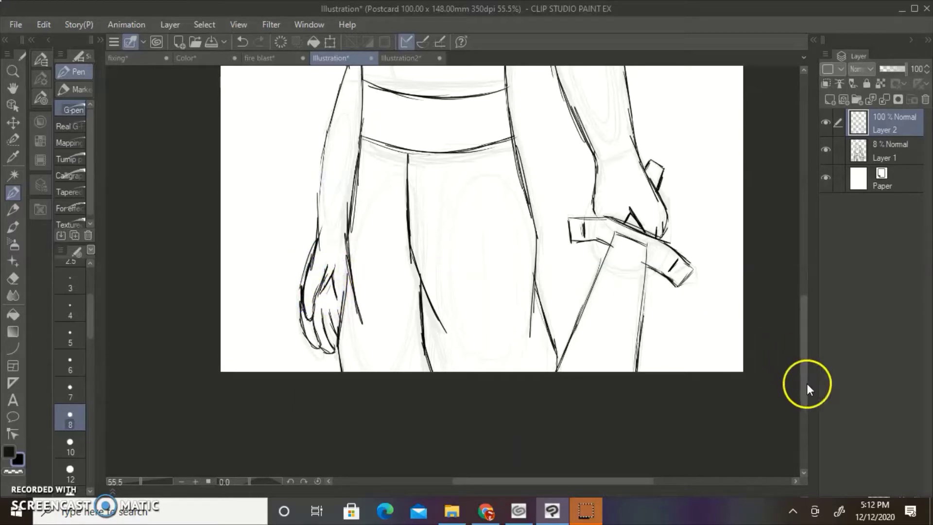
- Add thickness lines to the sword's crossguard and draw the slanted muscle lines on the neck
mouse_move(597, 215)
left_mouse_down()
mouse_move(593, 186)
mouse_move(690, 256)
left_mouse_up()
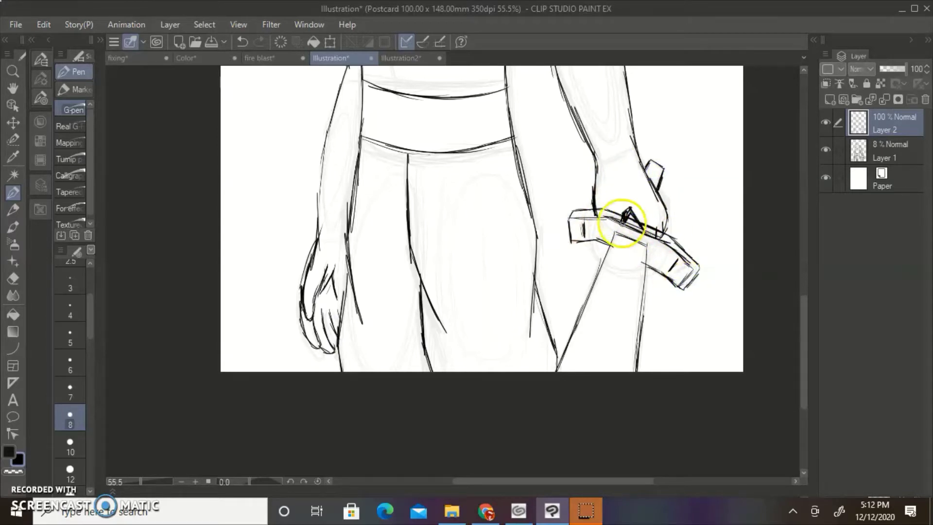
mouse_move(623, 223)
left_mouse_down()
mouse_move(663, 247)
mouse_move(633, 224)
mouse_move(597, 210)
left_mouse_up()
left_click_drag(803, 390, 799, 268)
left_click_drag(445, 236, 429, 271)
left_click_drag(419, 252, 418, 263)
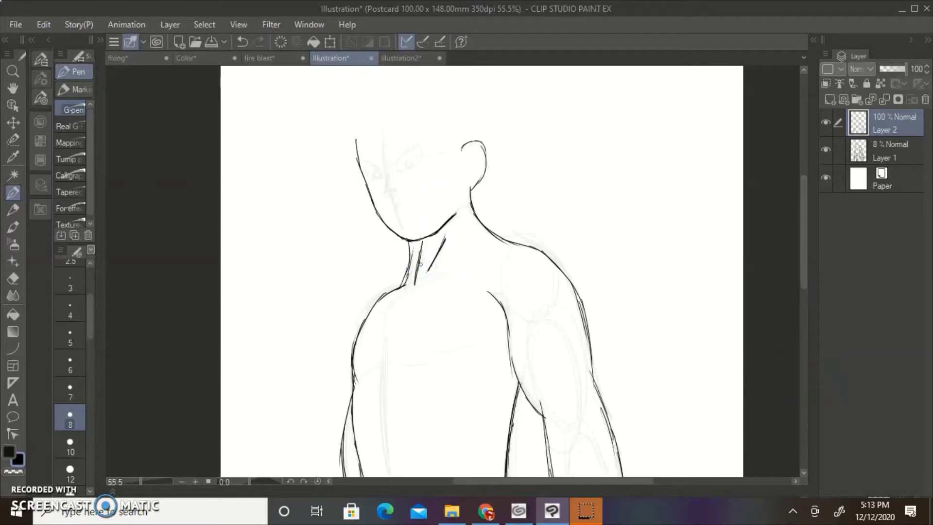
- Check the character references in Illustration2, then draw the chest armor's shoulder strap and neckline
left_click(406, 58)
left_click(331, 58)
scroll(791, 281, "down", 2)
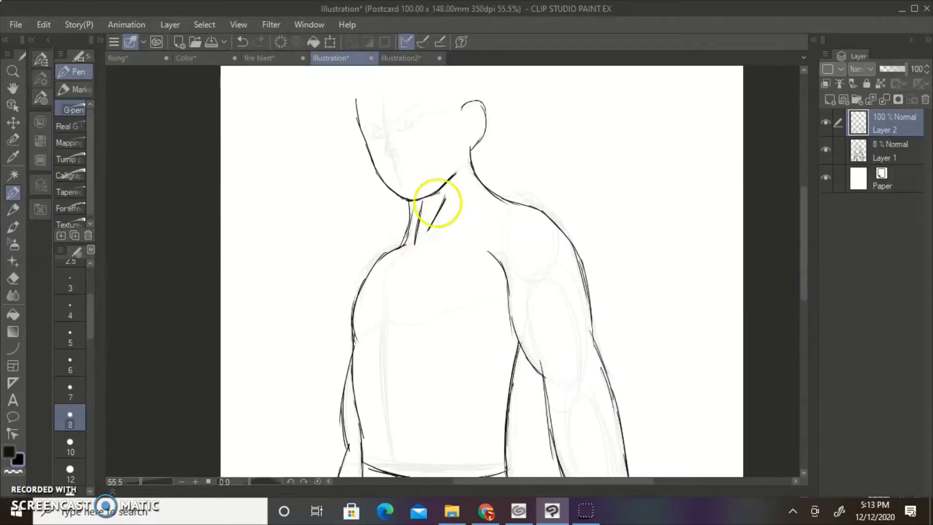
left_click(408, 58)
left_click(355, 60)
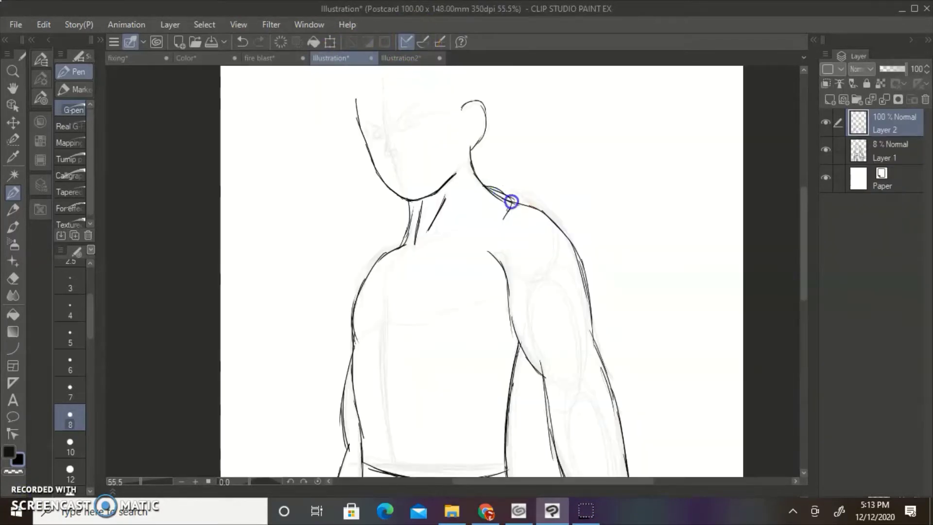
left_click_drag(511, 201, 484, 250)
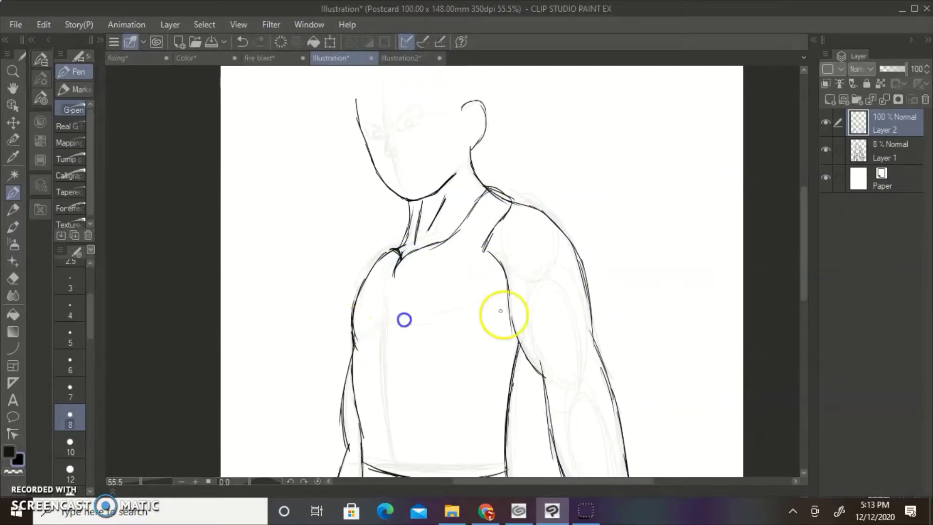
- Consult the Illustration2 references again and draw the wavy lower edge of the chest armor
left_click(409, 59)
left_click(356, 60)
left_click_drag(508, 421, 368, 398)
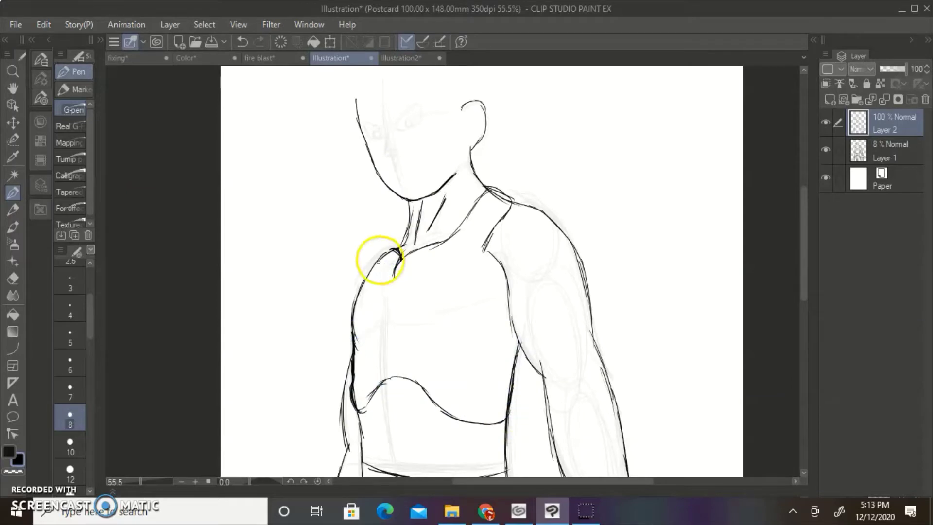
- Draw the chest muscle contours and short rib lines on the armor, checking the references in Illustration2
left_click_drag(452, 332, 478, 331)
left_click_drag(393, 320, 364, 338)
left_click(410, 60)
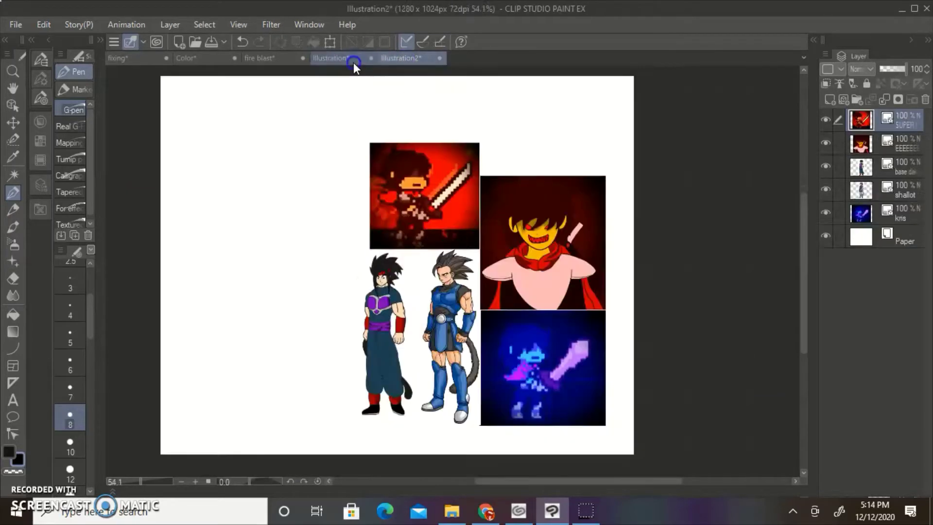
left_click(355, 60)
mouse_move(442, 335)
left_mouse_down()
mouse_move(430, 374)
mouse_move(512, 383)
left_mouse_up()
mouse_move(370, 342)
left_mouse_down()
mouse_move(373, 375)
mouse_move(358, 364)
left_mouse_up()
- Check the references and draw a large rounded shoulder pad over the sword arm's shoulder
left_click(401, 58)
left_click(331, 58)
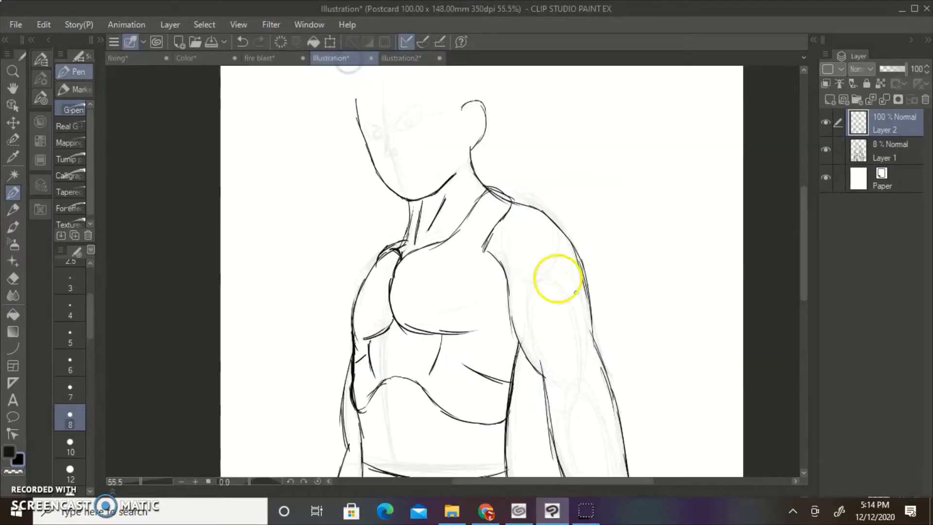
mouse_move(494, 189)
left_mouse_down()
mouse_move(571, 220)
mouse_move(594, 250)
left_mouse_up()
left_click_drag(510, 282, 573, 302)
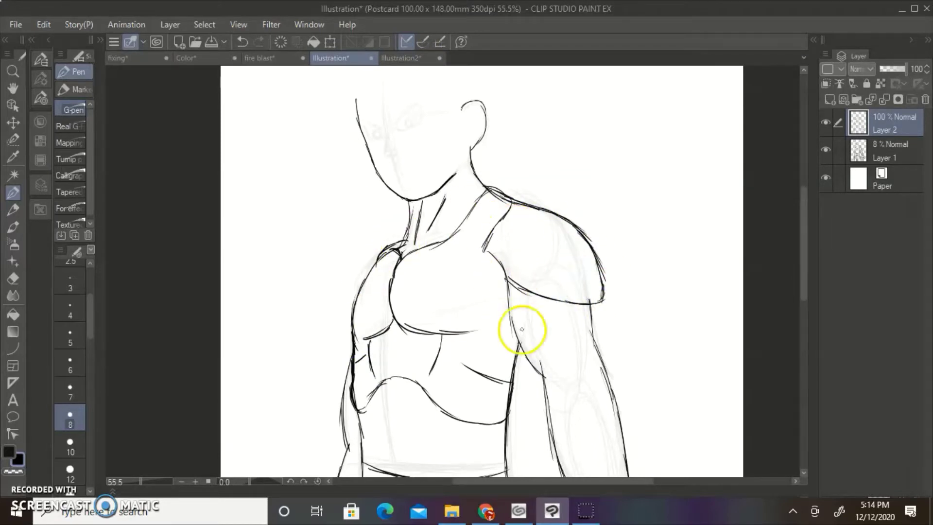
left_click_drag(507, 277, 530, 293)
- Draw bunched cloth folds on both sides of the belly between the chest armor and the sash
left_click_drag(802, 262, 802, 287)
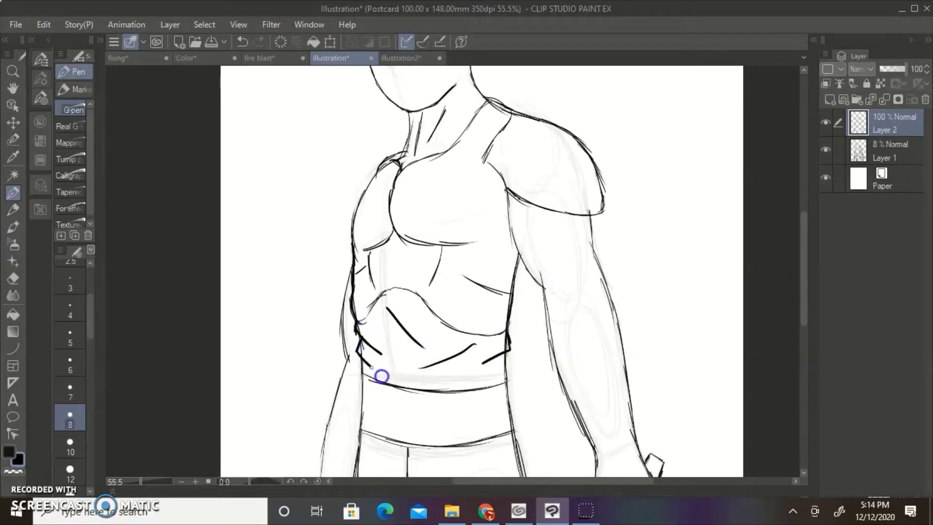
left_click_drag(484, 377, 509, 368)
left_click_drag(385, 377, 359, 363)
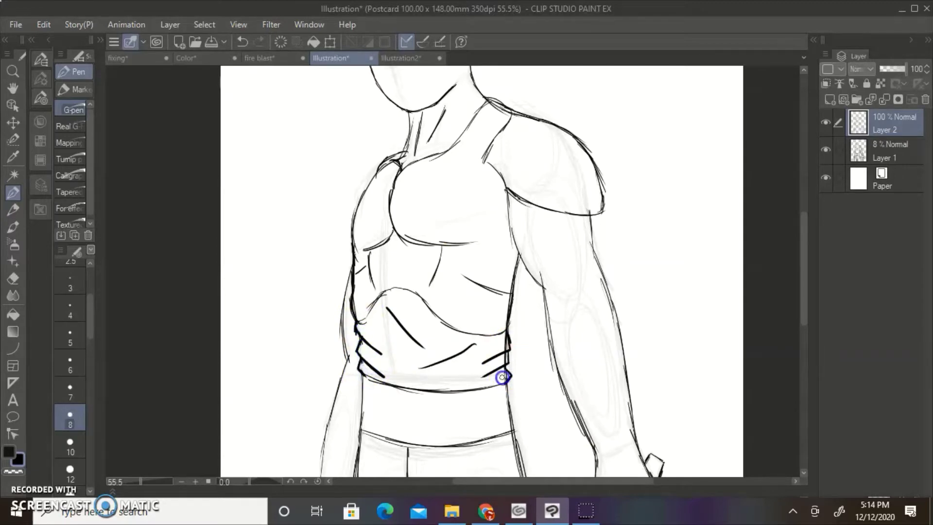
- Draw a thick scarf wrapped around the neck and over the shoulder, undoing a stray stroke
mouse_move(804, 250)
left_mouse_down()
mouse_move(804, 321)
mouse_move(804, 217)
left_mouse_up()
left_click_drag(449, 232, 418, 247)
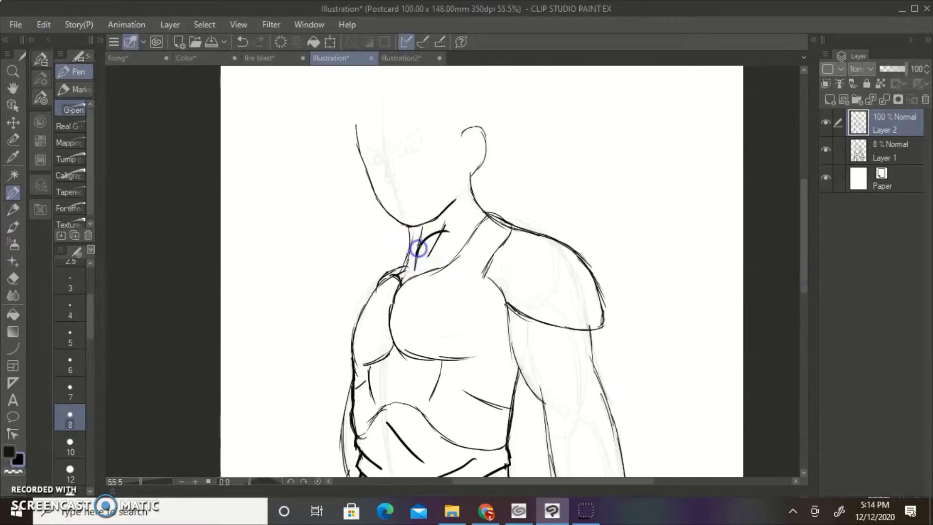
left_click_drag(447, 276, 479, 229)
left_click_drag(409, 227, 410, 274)
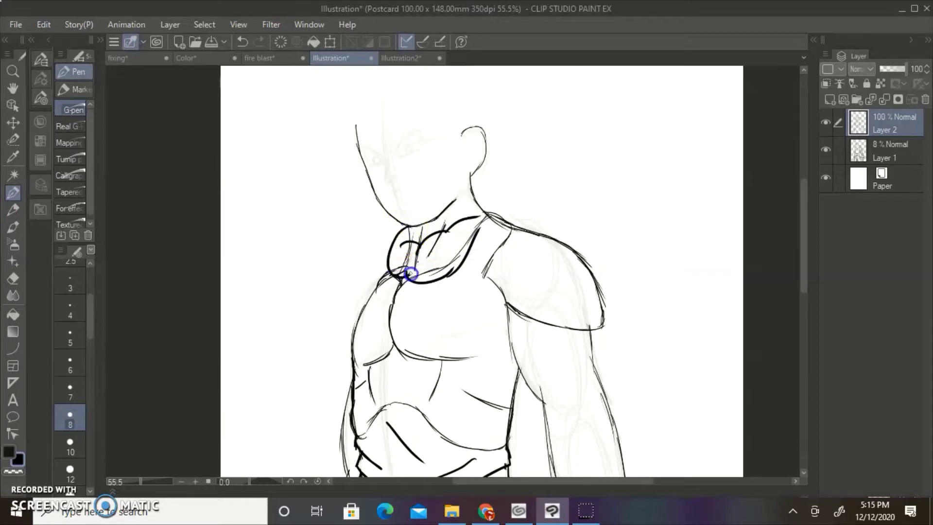
mouse_move(464, 263)
left_mouse_down()
mouse_move(503, 221)
mouse_move(535, 228)
left_mouse_up()
key("ctrl+z")
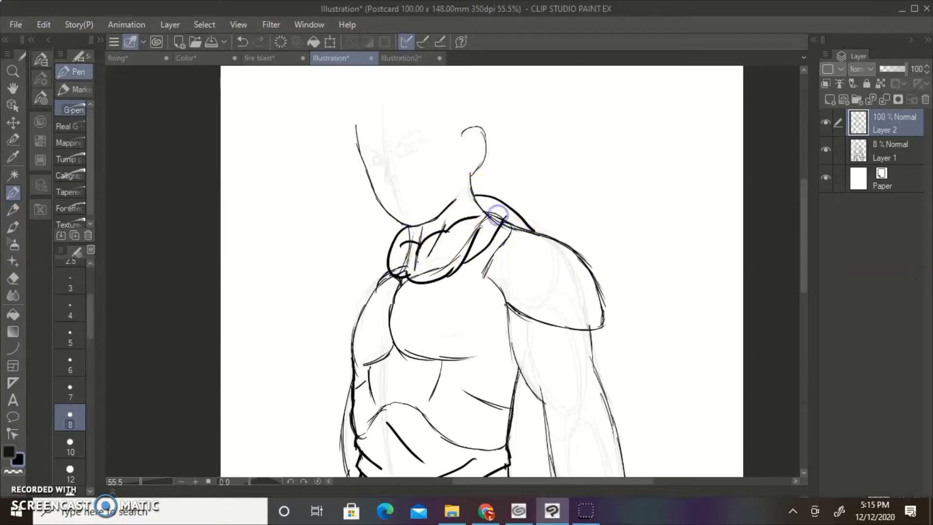
- Draw the flowing cape's outer edge from the shoulder pad down past the sword arm to pointed corners
scroll(804, 305, "down", 3)
mouse_move(605, 156)
left_mouse_down()
mouse_move(620, 210)
mouse_move(706, 319)
left_mouse_up()
scroll(805, 316, "down", 3)
left_click_drag(740, 160, 695, 280)
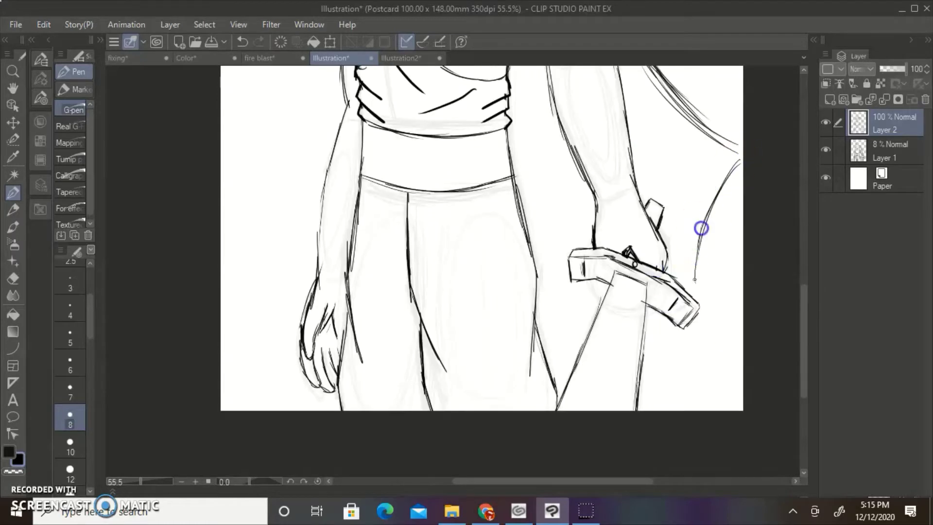
left_click_drag(668, 243, 631, 136)
left_click_drag(691, 287, 719, 311)
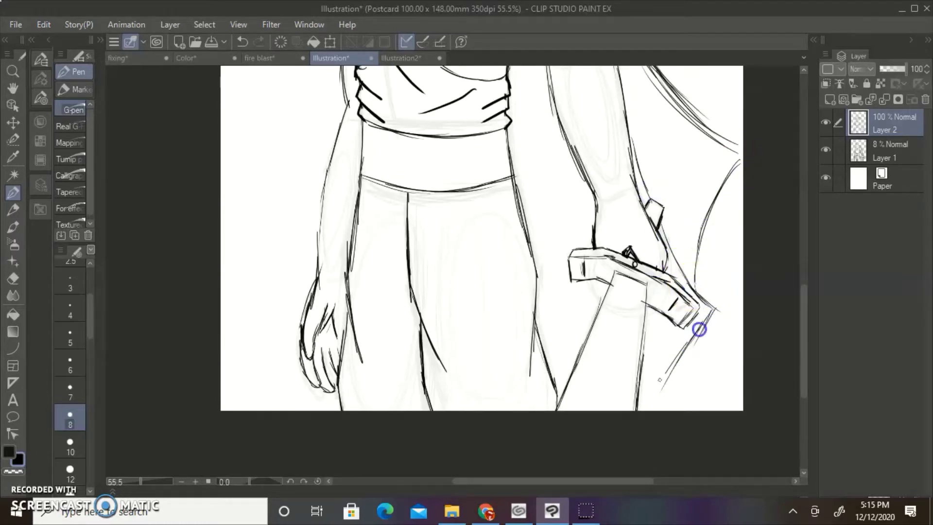
- Draw the cape's inner edge showing between the torso and the sword arm, down to the leg
scroll(744, 267, "up", 3)
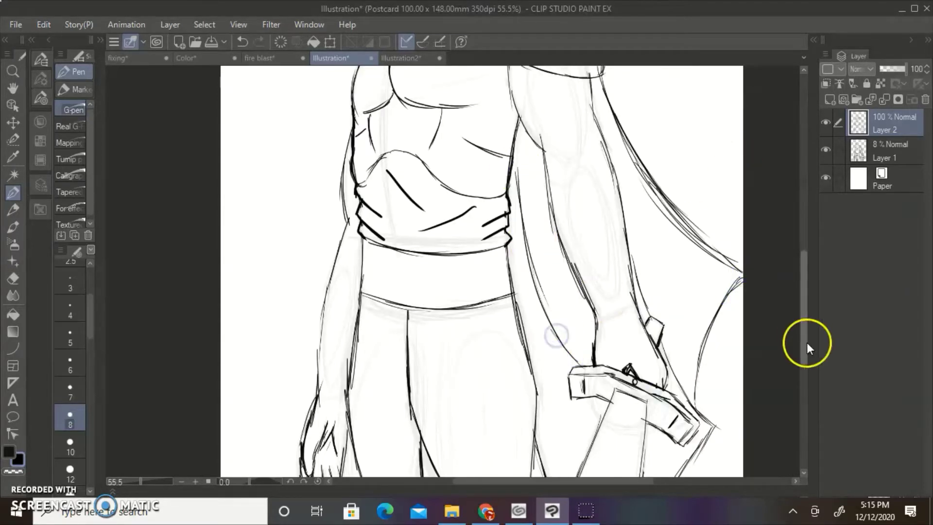
left_click_drag(807, 342, 805, 387)
left_click_drag(571, 318, 533, 282)
- Draw long vertical fabric folds down both legs of the pants
mouse_move(805, 372)
left_mouse_down()
mouse_move(789, 232)
mouse_move(793, 328)
left_mouse_up()
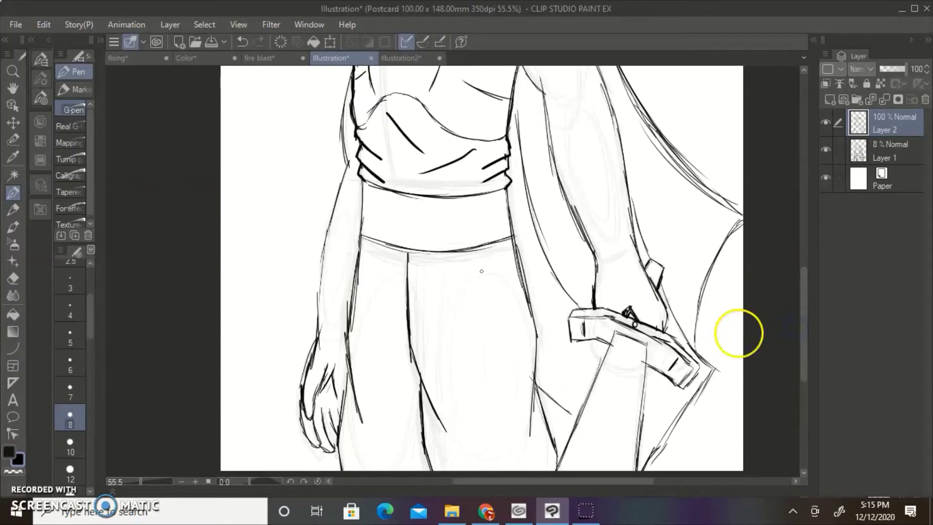
left_click_drag(482, 265, 503, 307)
left_click_drag(376, 248, 364, 289)
left_click_drag(502, 311, 505, 349)
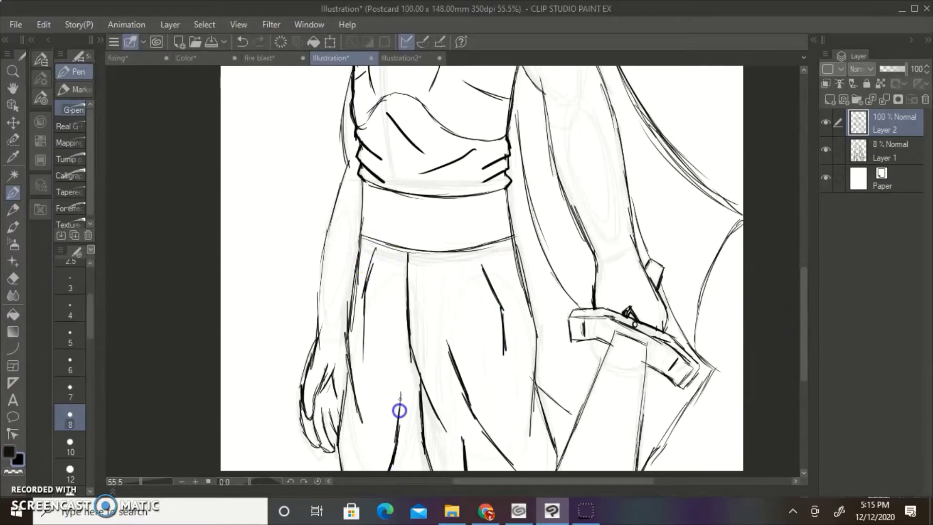
- Draw curved horizontal wrinkle lines across the waist sash
mouse_move(807, 371)
left_mouse_down()
mouse_move(793, 326)
mouse_move(794, 345)
left_mouse_up()
left_click_drag(368, 293, 447, 314)
left_click_drag(441, 302, 497, 303)
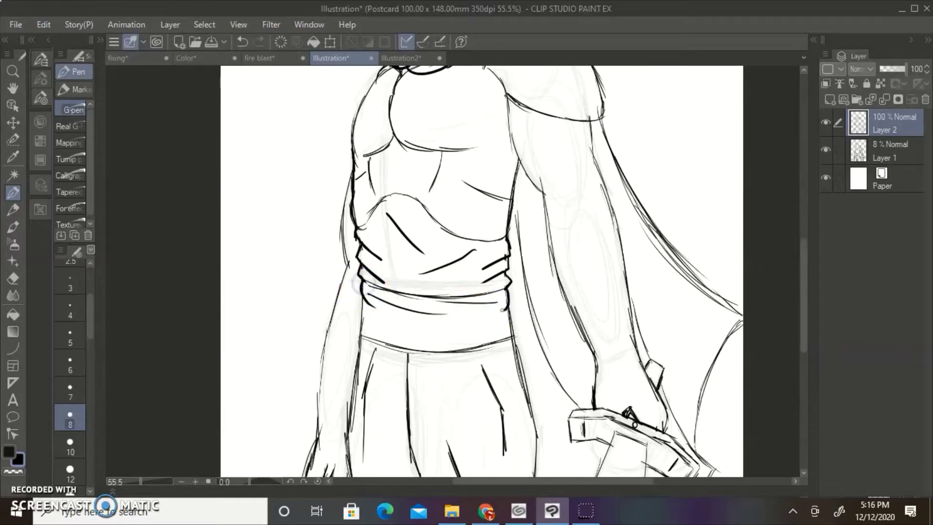
left_click_drag(389, 326, 499, 326)
left_click_drag(428, 338, 484, 333)
- Following the Illustration2 references, draw the upper edges of both arm guards and an oval elbow pad on the sword arm
left_click(412, 59)
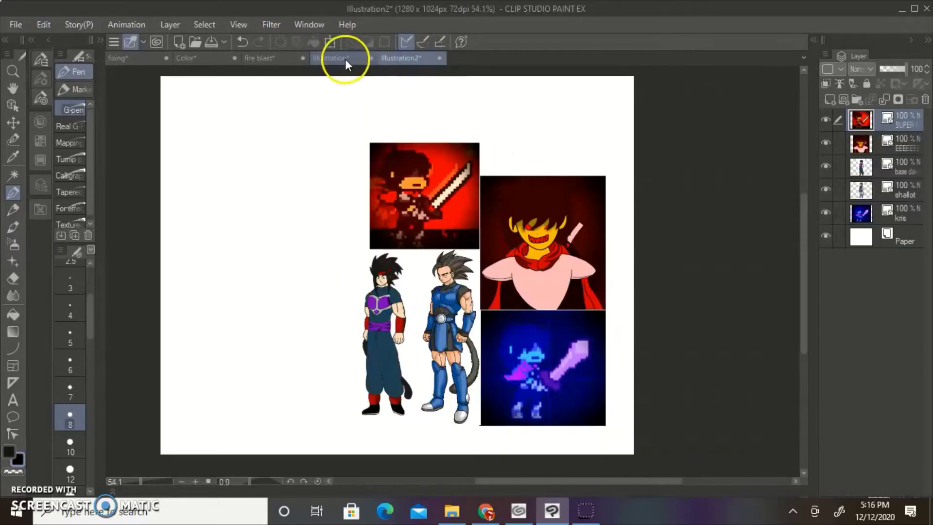
left_click(346, 59)
left_click_drag(551, 242, 597, 222)
left_click_drag(361, 306, 341, 294)
left_click(413, 60)
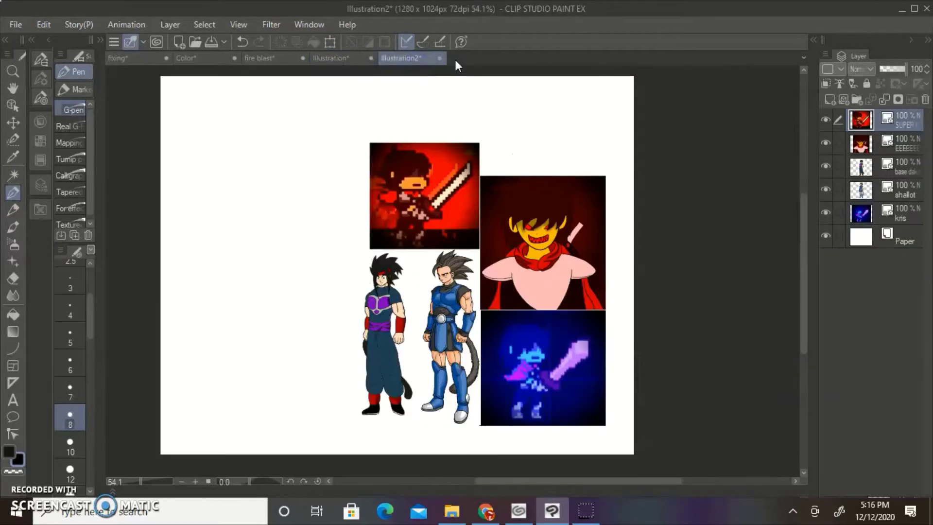
left_click(339, 61)
left_click_drag(604, 251, 595, 232)
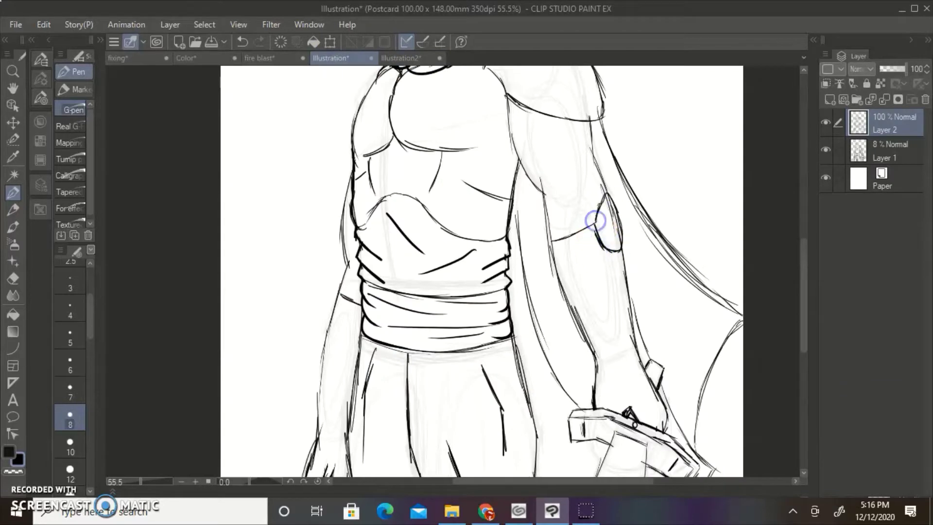
- Check the references and draw the curved lower edge of the arm guard at the sword arm's wrist
left_click(412, 60)
left_click(354, 60)
left_click_drag(805, 329, 805, 355)
mouse_move(598, 278)
left_mouse_down()
mouse_move(617, 264)
mouse_move(599, 277)
left_mouse_up()
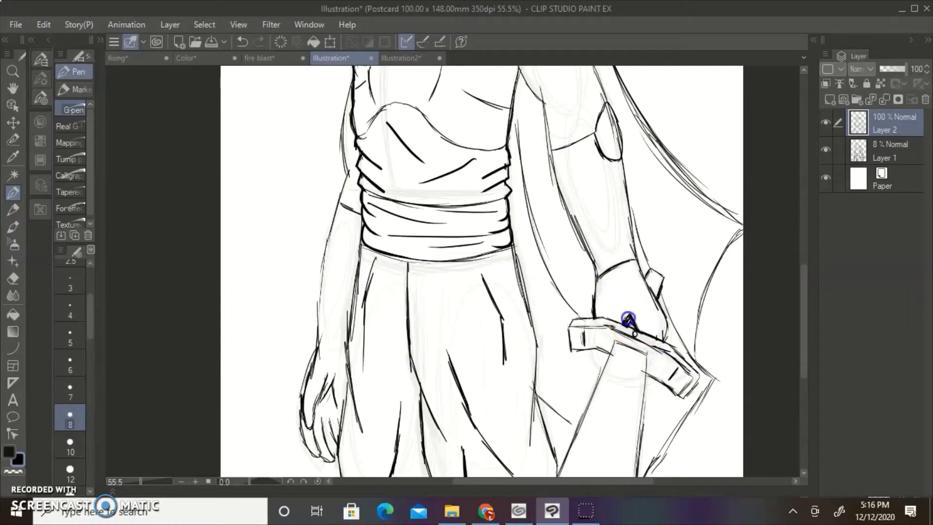
- Zoom in on the head and draw the angled eyes, nose, mouth and inner ear lines over the sketch
left_click(13, 71)
left_click_drag(649, 263, 574, 262)
left_click_drag(805, 371, 806, 335)
left_click_drag(564, 267, 681, 267)
left_click(13, 193)
left_click_drag(508, 218, 512, 208)
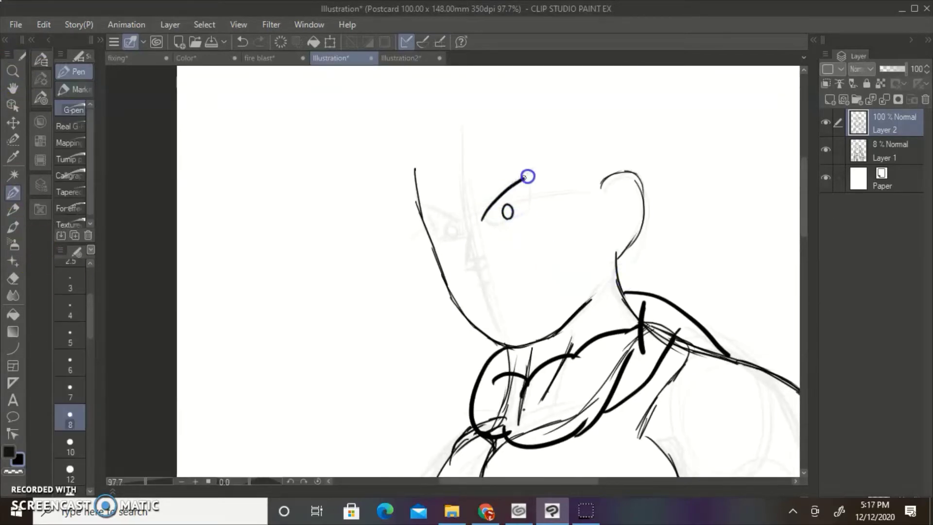
left_click_drag(525, 178, 538, 164)
left_click(245, 43)
mouse_move(485, 219)
left_mouse_down()
mouse_move(528, 210)
mouse_move(484, 218)
mouse_move(467, 257)
left_mouse_up()
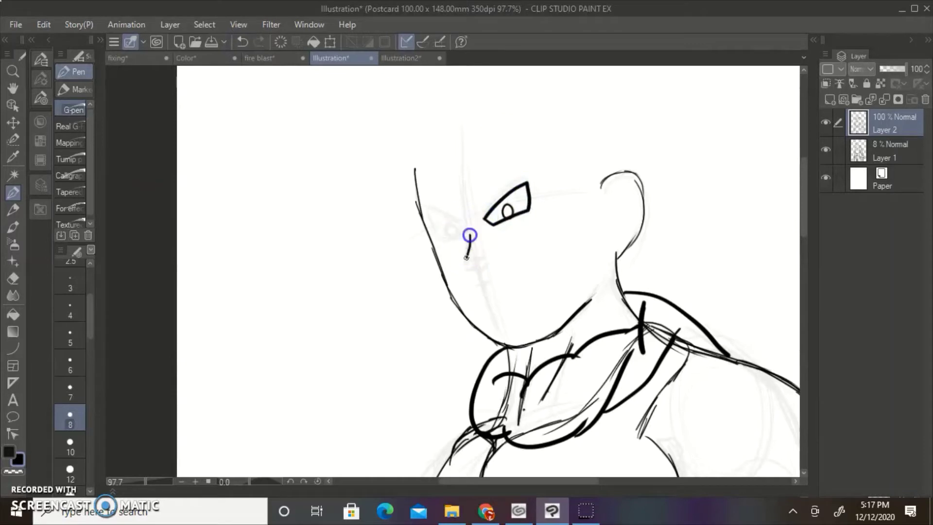
left_click_drag(485, 297, 495, 291)
left_click_drag(613, 190, 635, 210)
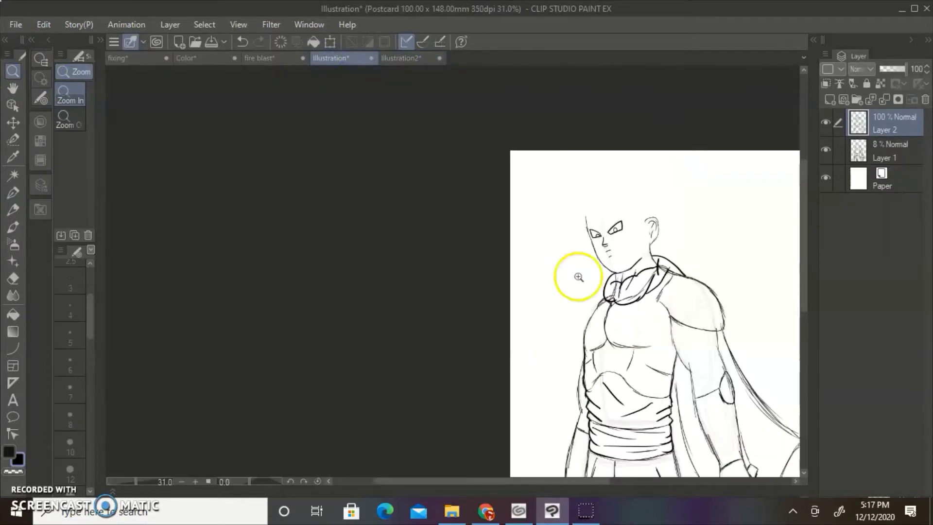
- With the pen, draw the jagged bangs and the long pointed side locks framing the face
key("p")
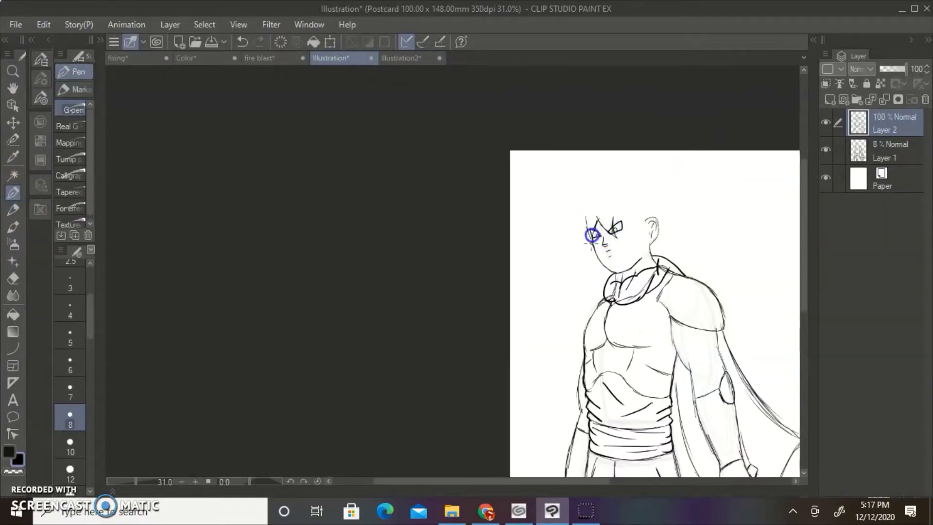
mouse_move(585, 226)
left_mouse_down()
mouse_move(619, 193)
mouse_move(643, 276)
left_mouse_up()
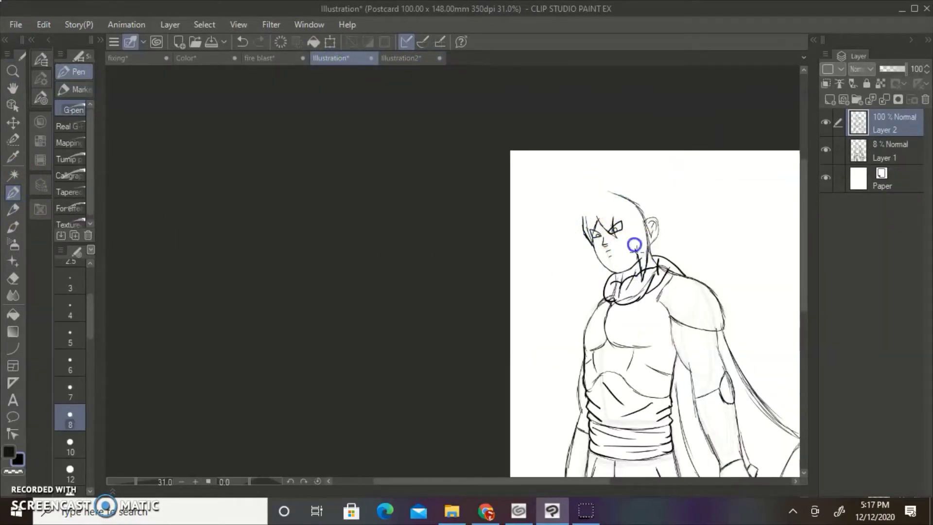
mouse_move(615, 217)
left_mouse_down()
mouse_move(573, 222)
mouse_move(602, 287)
left_mouse_up()
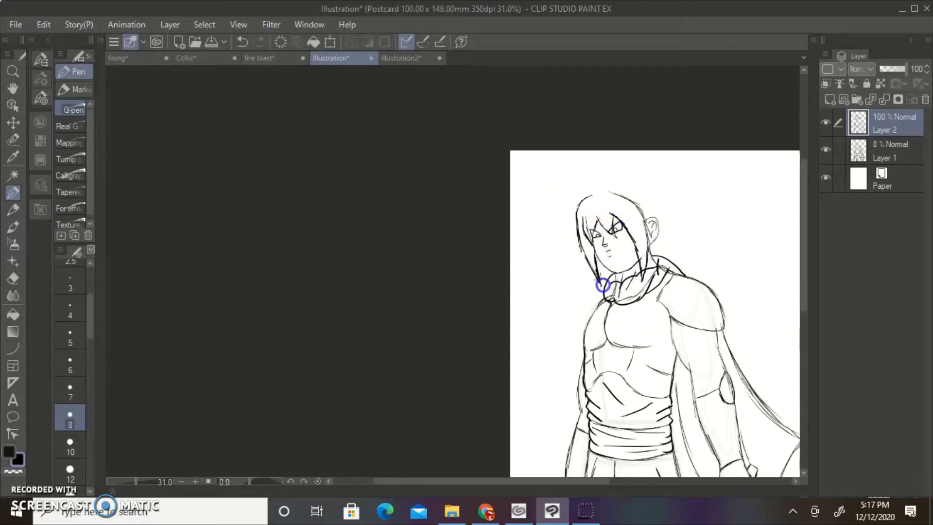
- Following the Illustration2 references, draw the tall spike on top of the head and the lower jagged spikes behind the neck
left_click(399, 57)
left_click(332, 58)
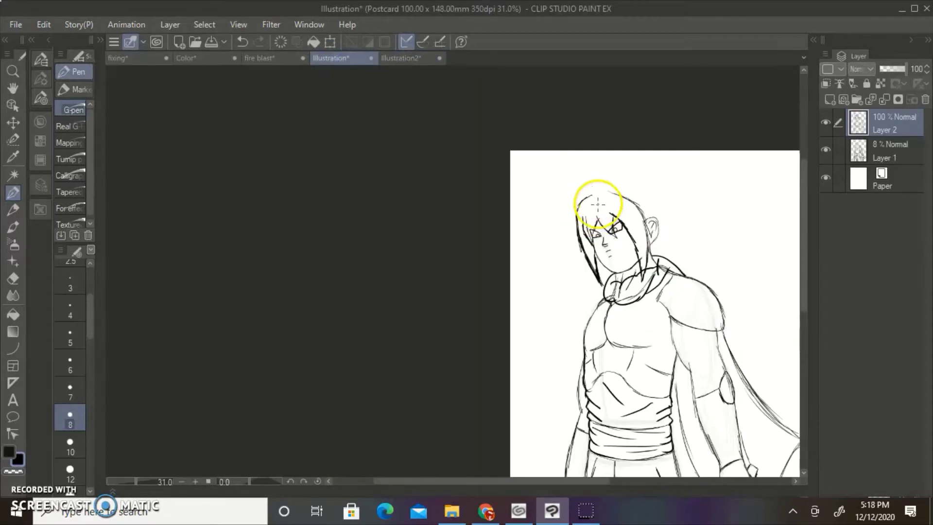
left_click(400, 58)
left_click(331, 58)
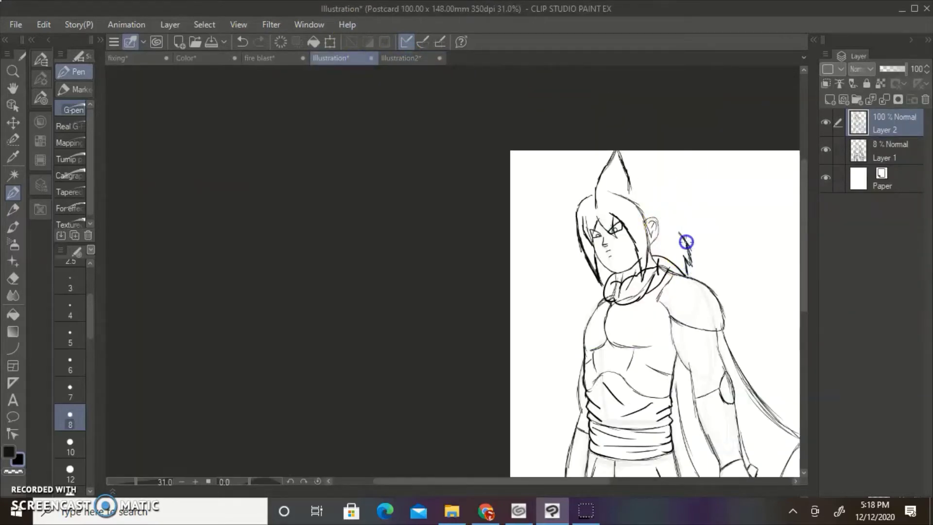
left_click_drag(676, 214, 674, 192)
- Check the reference hairstyles and draw the upper spikes along the back of the hair
left_click(400, 58)
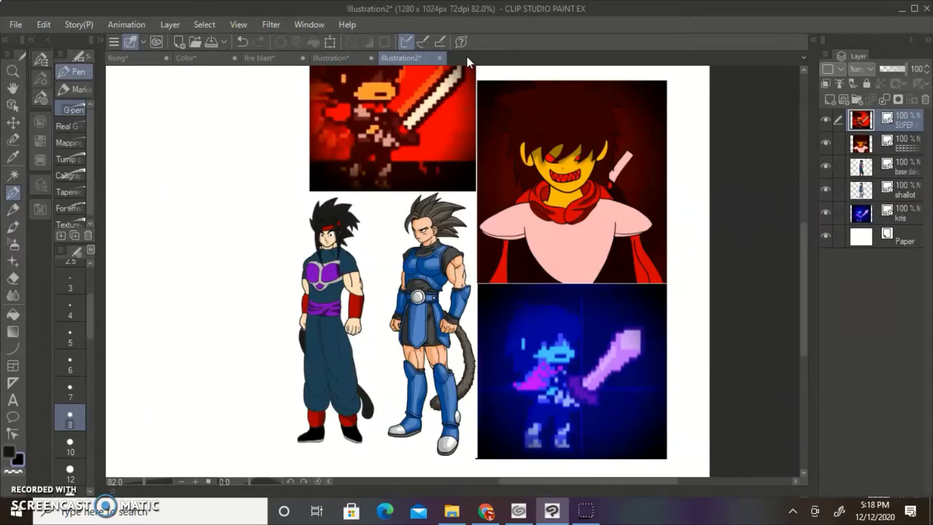
scroll(797, 266, "up", 2)
left_click(332, 58)
mouse_move(636, 186)
left_mouse_down()
mouse_move(667, 190)
mouse_move(629, 169)
left_mouse_up()
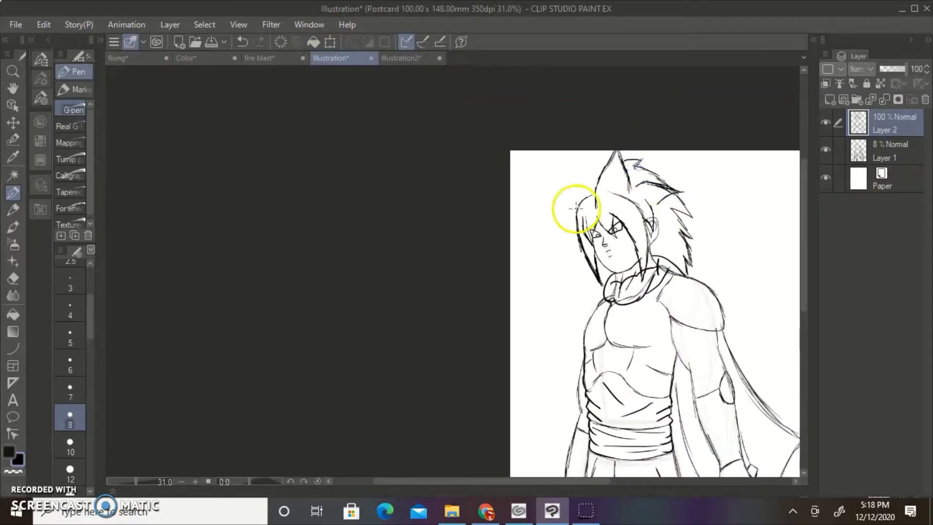
- Draw the short spike above the forehead, another behind the tall front spike, and touch up the back hair's edge
left_click(243, 42)
left_click_drag(588, 200, 591, 220)
mouse_move(638, 243)
left_mouse_down()
mouse_move(631, 220)
mouse_move(609, 227)
left_mouse_up()
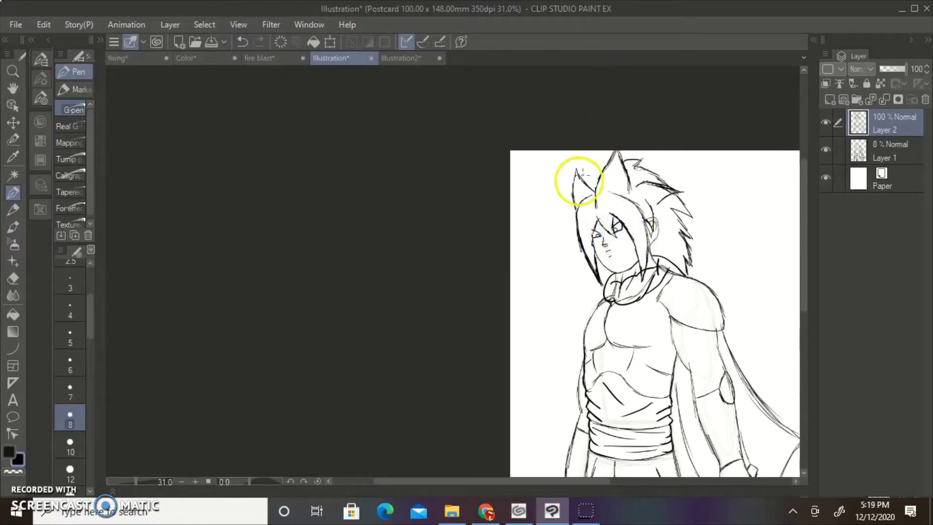
left_click_drag(581, 173, 605, 153)
left_click_drag(663, 193, 696, 237)
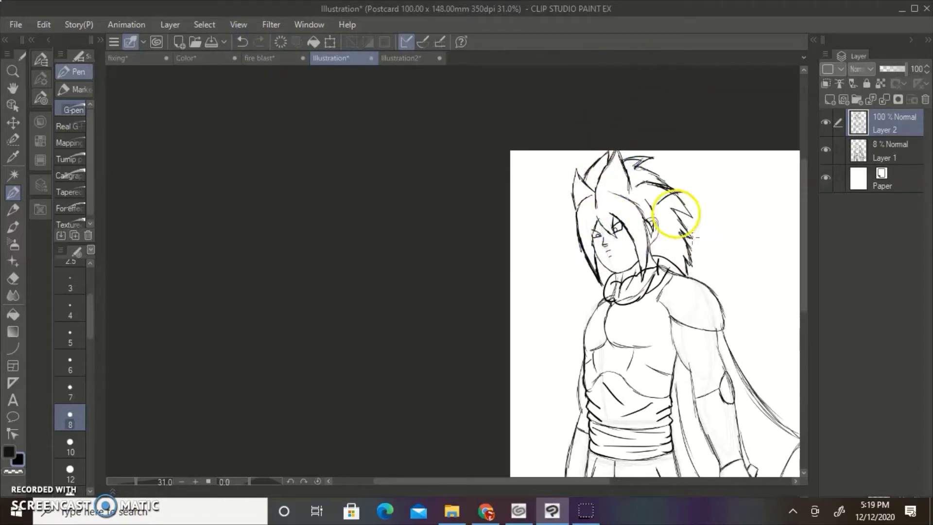
- Refine the scarf and torso lines and add a second curved line along the chest armour's lower edge
mouse_move(608, 268)
left_mouse_down()
mouse_move(620, 271)
mouse_move(606, 267)
left_mouse_up()
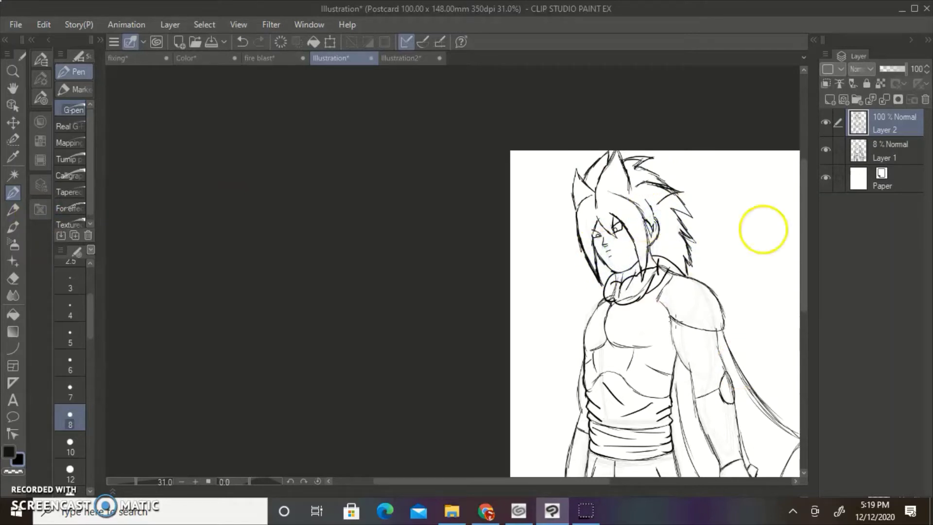
left_click_drag(660, 267, 661, 270)
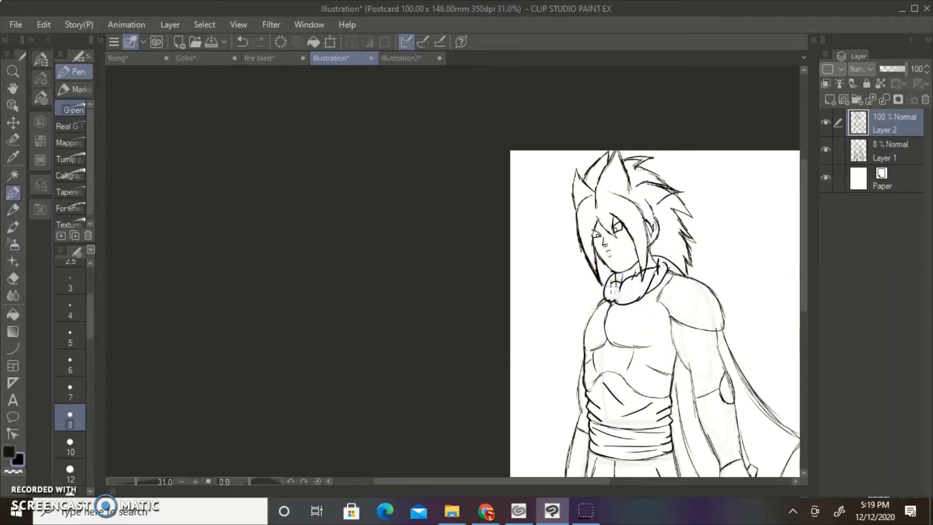
left_click_drag(578, 481, 598, 481)
left_click_drag(804, 290, 804, 311)
left_click_drag(592, 292, 616, 289)
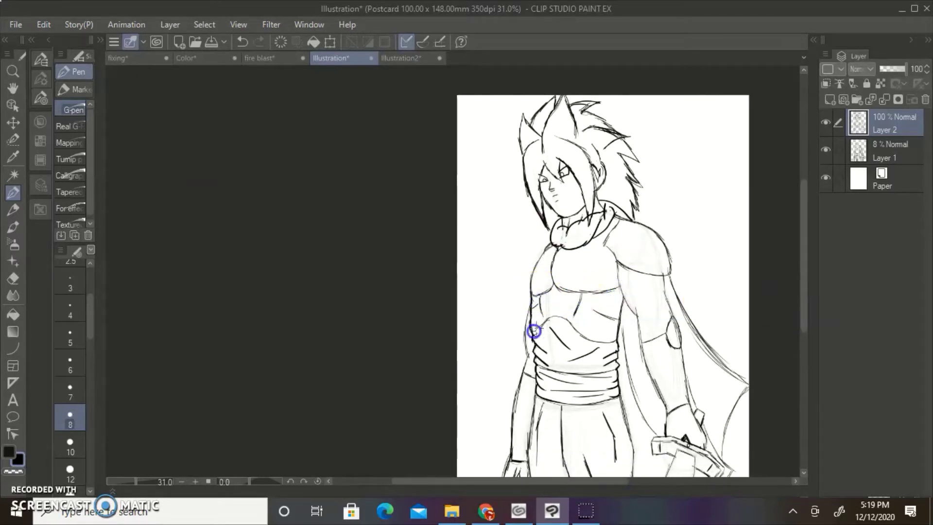
left_click(552, 327)
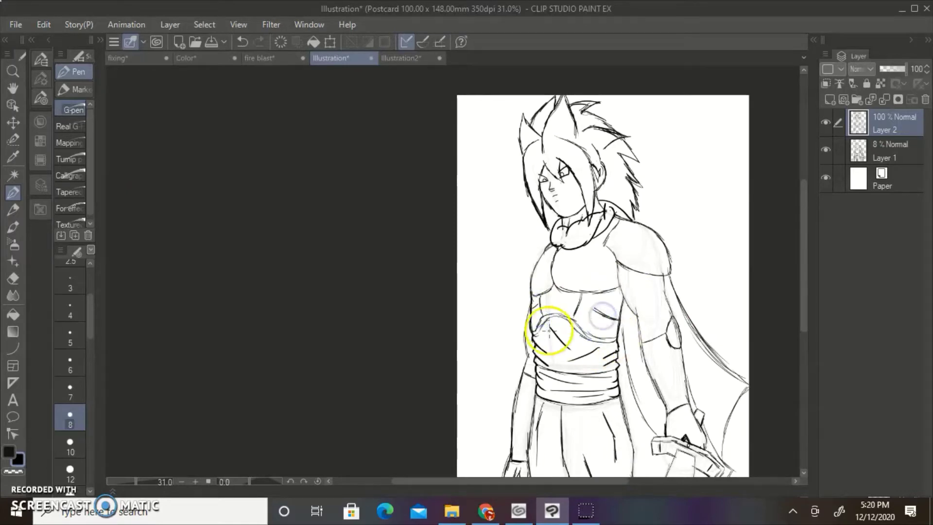
left_click_drag(606, 242, 662, 275)
- Replace the 8% sketch layer with a new layer above the drawing and set the drawing layer's opacity to 23%
mouse_move(803, 324)
left_mouse_down()
mouse_move(804, 357)
mouse_move(803, 347)
left_mouse_up()
left_click_drag(620, 481, 646, 481)
mouse_move(802, 342)
left_mouse_down()
mouse_move(800, 318)
mouse_move(801, 329)
left_mouse_up()
left_click(891, 151)
left_click(925, 100)
left_click(830, 99)
left_click_drag(891, 124, 892, 152)
left_click(885, 69)
left_click(883, 129)
- Zoom in on the head and ink the long side locks, pointed bangs and thin central strand on the new layer
left_click(12, 72)
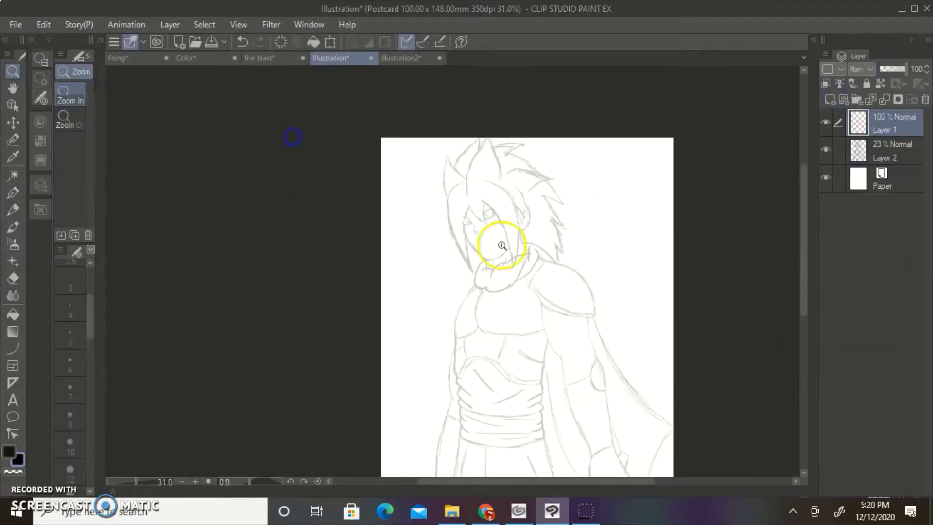
left_click_drag(502, 246, 546, 235)
left_click_drag(803, 230, 803, 203)
left_click_drag(665, 252, 654, 255)
left_click(13, 193)
mouse_move(472, 250)
left_mouse_down()
mouse_move(462, 284)
mouse_move(477, 421)
mouse_move(447, 189)
left_mouse_up()
left_click_drag(515, 240, 591, 415)
mouse_move(502, 169)
left_mouse_down()
mouse_move(593, 256)
mouse_move(590, 415)
left_mouse_up()
mouse_move(470, 242)
left_mouse_down()
mouse_move(513, 254)
mouse_move(512, 242)
left_mouse_up()
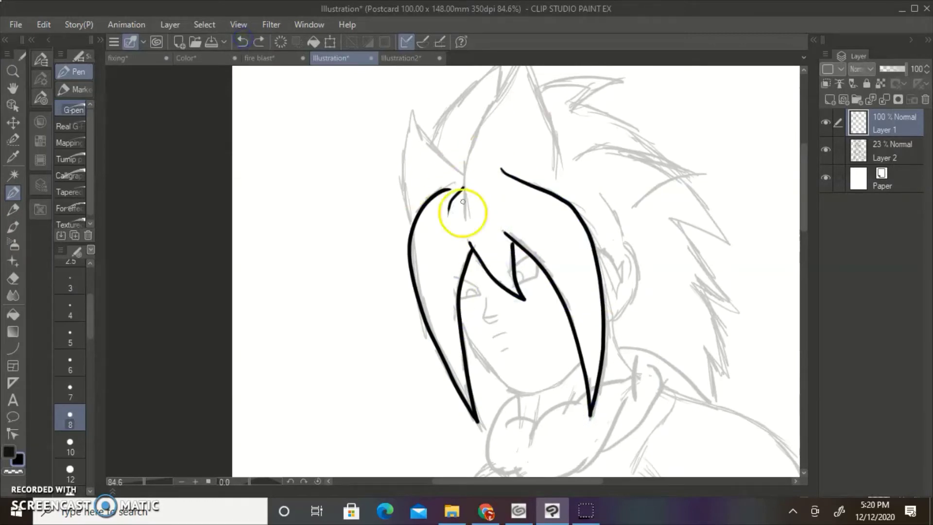
left_click_drag(463, 184, 481, 343)
left_click_drag(466, 189, 465, 185)
- Ink the tall central hair spike, the short spike beside it and the curved spike between them
left_click_drag(803, 229, 802, 225)
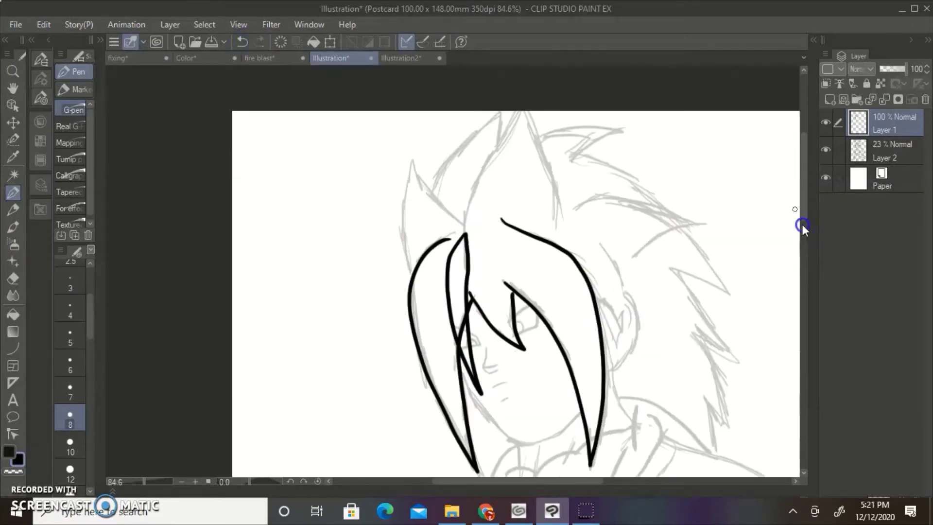
mouse_move(492, 161)
left_mouse_down()
mouse_move(549, 152)
mouse_move(558, 226)
left_mouse_up()
mouse_move(466, 224)
left_mouse_down()
mouse_move(416, 160)
mouse_move(418, 263)
left_mouse_up()
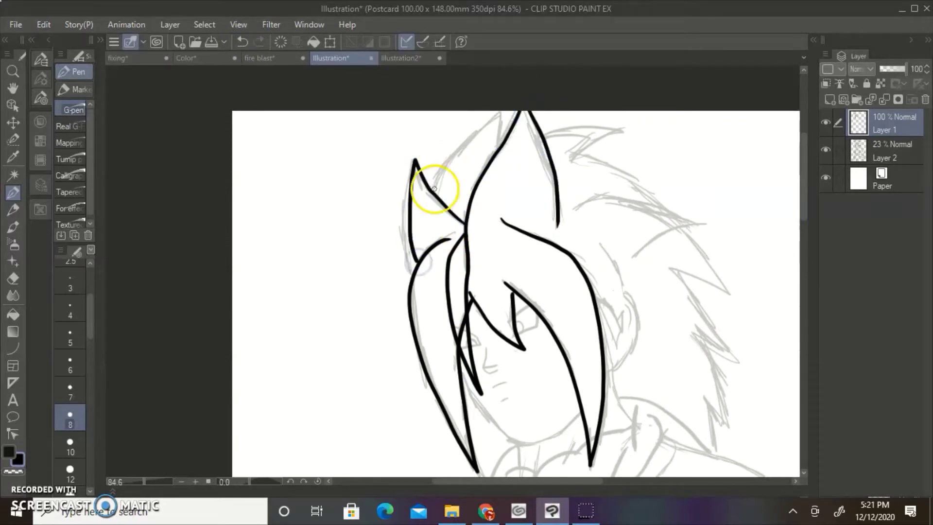
left_click_drag(433, 191, 500, 149)
- Ink both eyes, the nose and the short mouth lines over the faded drawing
left_click_drag(516, 316, 530, 306)
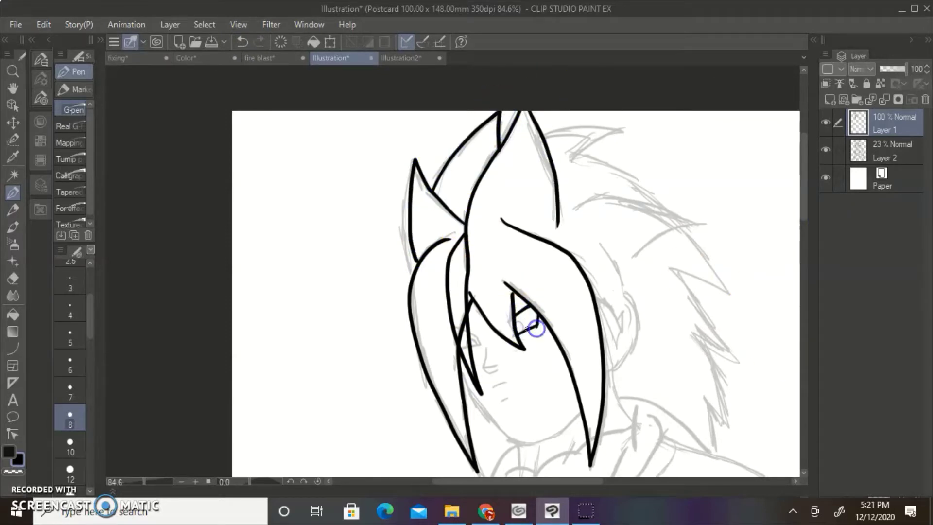
left_click(243, 41)
left_click_drag(471, 333, 476, 343)
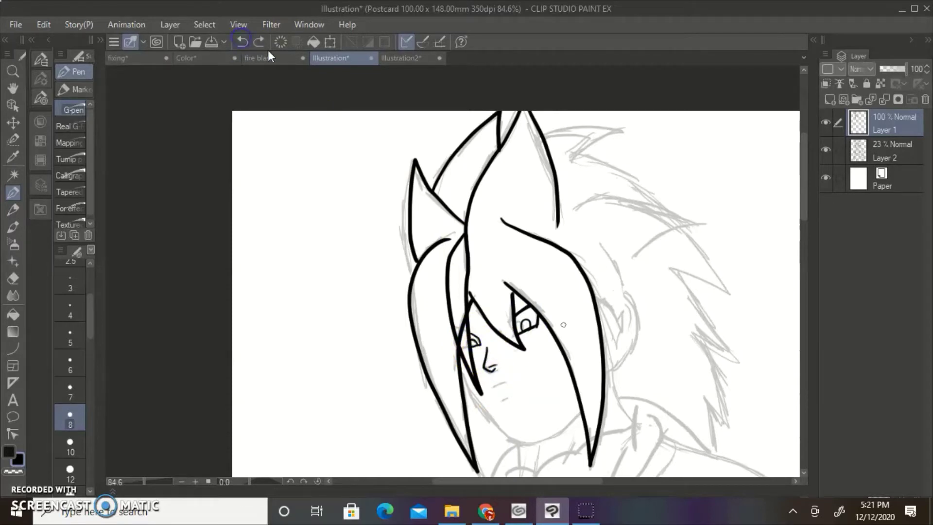
left_click_drag(494, 388, 507, 383)
- Ink the ear with its overlapping hair strand, and the jaw and neck lines
left_click_drag(596, 296, 609, 245)
left_click_drag(626, 296, 606, 371)
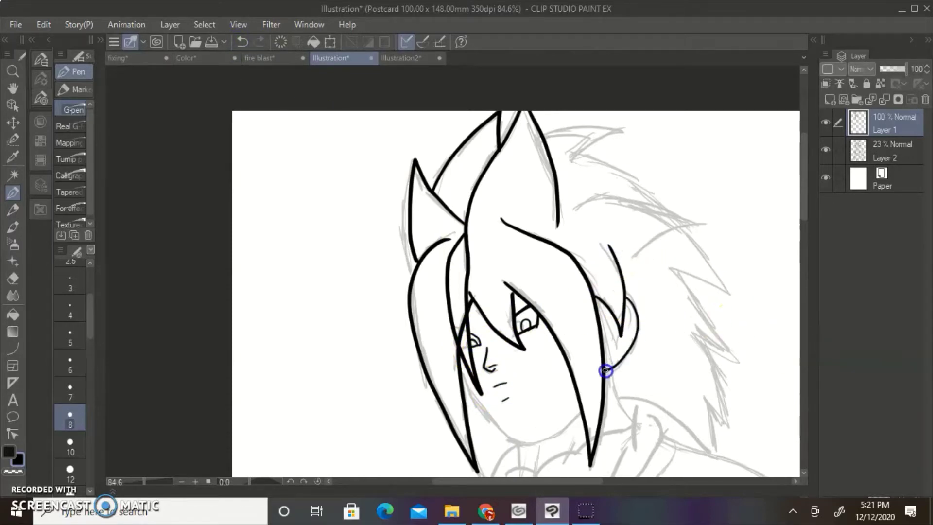
left_click_drag(804, 198, 805, 225)
mouse_move(461, 242)
left_mouse_down()
mouse_move(511, 314)
mouse_move(581, 290)
left_mouse_up()
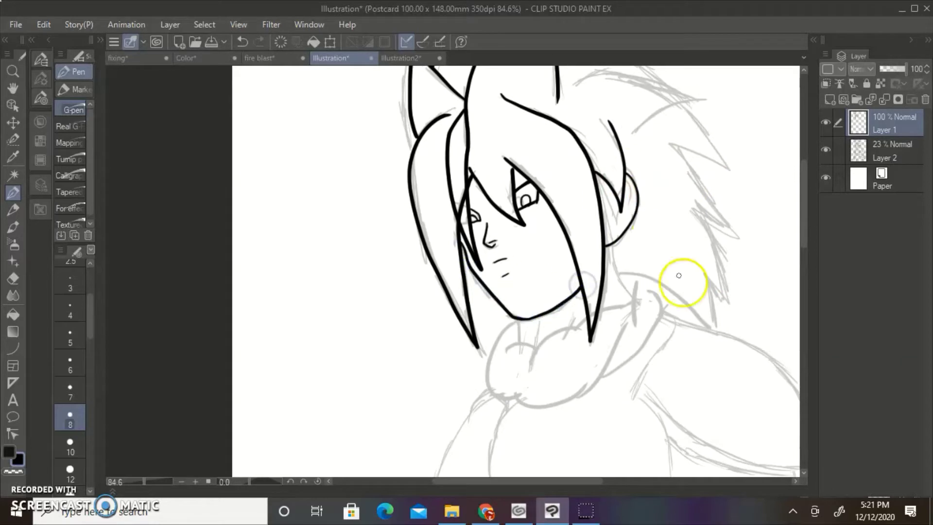
left_click_drag(607, 246, 634, 301)
left_click_drag(522, 321, 520, 344)
- Ink the large upper spikes along the back of the hair
left_click_drag(805, 229, 805, 203)
mouse_move(545, 132)
left_mouse_down()
mouse_move(598, 124)
mouse_move(612, 160)
left_mouse_up()
left_click_drag(689, 276, 667, 264)
left_click(241, 41)
mouse_move(578, 151)
left_mouse_down()
mouse_move(720, 283)
mouse_move(665, 263)
left_mouse_up()
mouse_move(574, 206)
left_mouse_down()
mouse_move(631, 198)
mouse_move(632, 253)
left_mouse_up()
left_click(241, 41)
- Ink the jagged lower spikes of the back hair down to the shoulder
left_click_drag(804, 209, 805, 230)
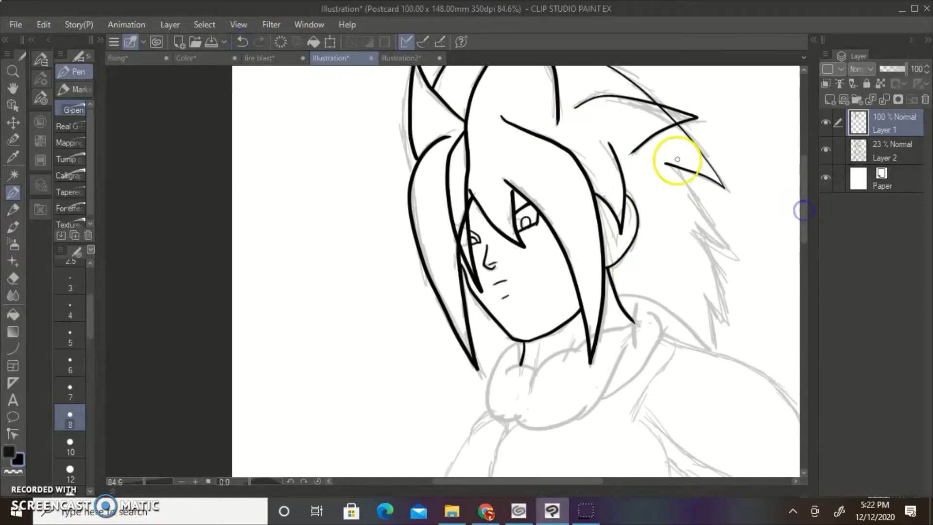
left_click_drag(674, 166, 694, 230)
mouse_move(700, 237)
left_mouse_down()
mouse_move(718, 277)
mouse_move(704, 292)
left_mouse_up()
left_click_drag(704, 294, 714, 351)
- Ink the scarf's outline and inner folds around the neck, with the short line where it meets the far shoulder
left_click_drag(804, 224, 804, 258)
left_click_drag(531, 237, 580, 194)
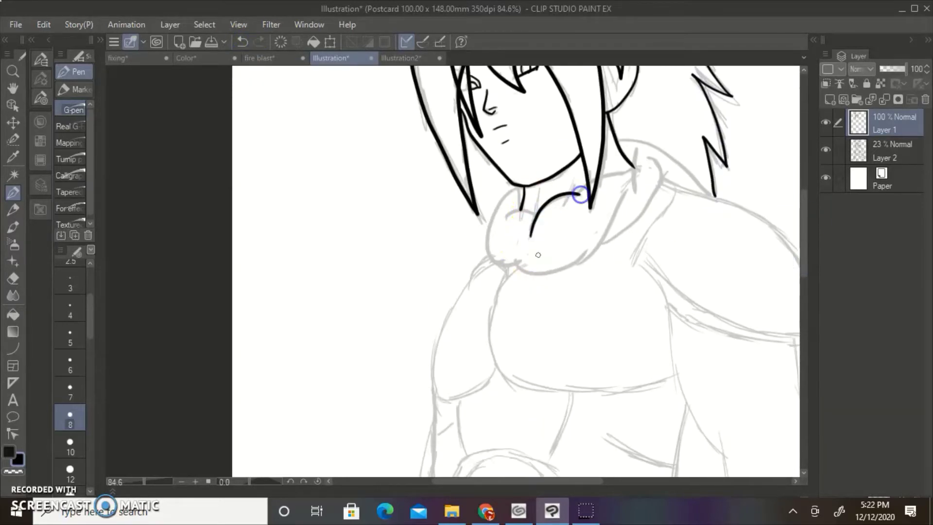
left_click_drag(516, 263, 597, 219)
left_click_drag(567, 263, 638, 193)
left_click_drag(579, 194, 588, 185)
mouse_move(537, 214)
left_mouse_down()
mouse_move(506, 217)
mouse_move(542, 243)
mouse_move(517, 265)
left_mouse_up()
left_click_drag(607, 241, 652, 158)
mouse_move(634, 190)
left_mouse_down()
mouse_move(637, 149)
mouse_move(658, 175)
mouse_move(641, 258)
left_mouse_up()
left_click_drag(491, 248, 469, 282)
- Use the Curve tool to ink the upper and lower edges of the near shoulder pad
left_click_drag(591, 481, 617, 482)
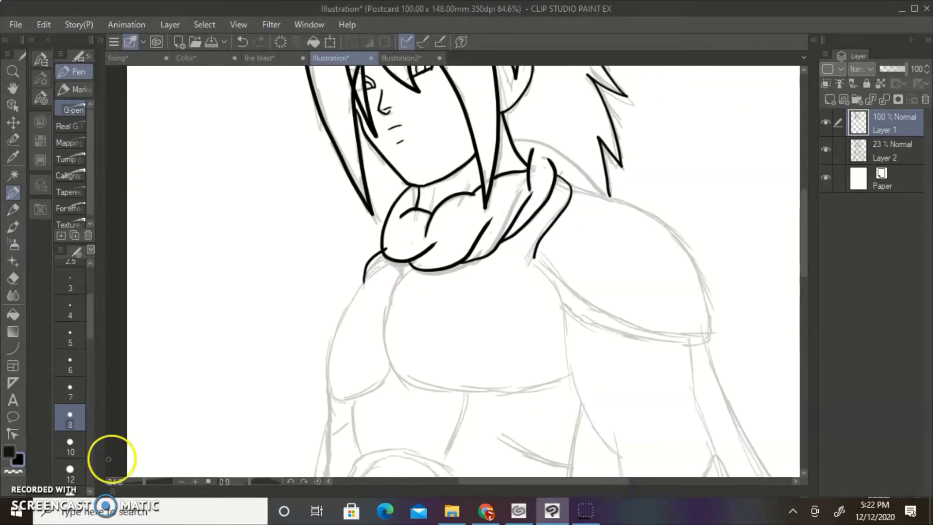
left_click(16, 349)
left_click_drag(571, 189, 708, 319)
left_click(687, 194)
mouse_move(535, 253)
left_mouse_down()
mouse_move(562, 281)
mouse_move(711, 330)
left_mouse_up()
left_click(628, 353)
- Switch back to the pen and ink the outline of the smaller, far-side chest section
key("p")
left_click_drag(372, 266, 389, 371)
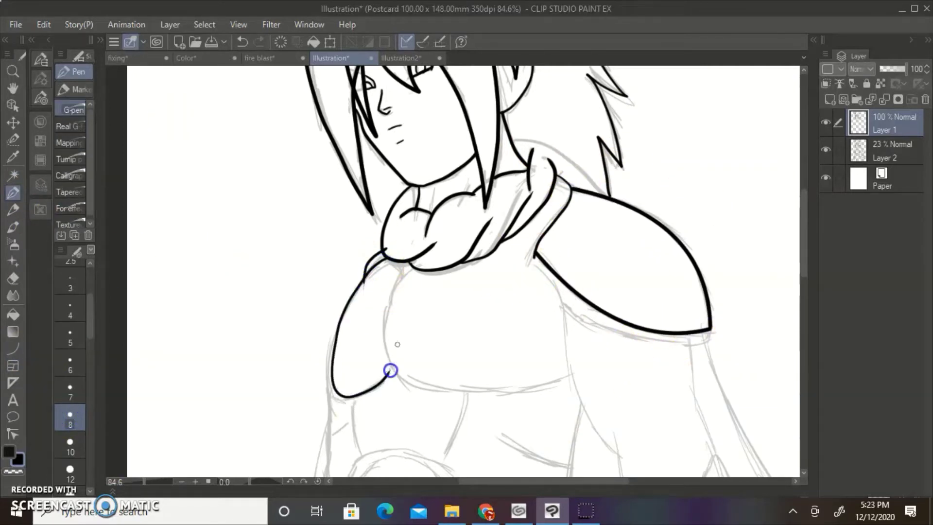
left_click_drag(805, 260, 804, 289)
left_click_drag(535, 107, 542, 118)
left_click(242, 42)
- Ink both sides of the sword arm's upper arm and the outline of the large chest section
left_click_drag(616, 481, 622, 481)
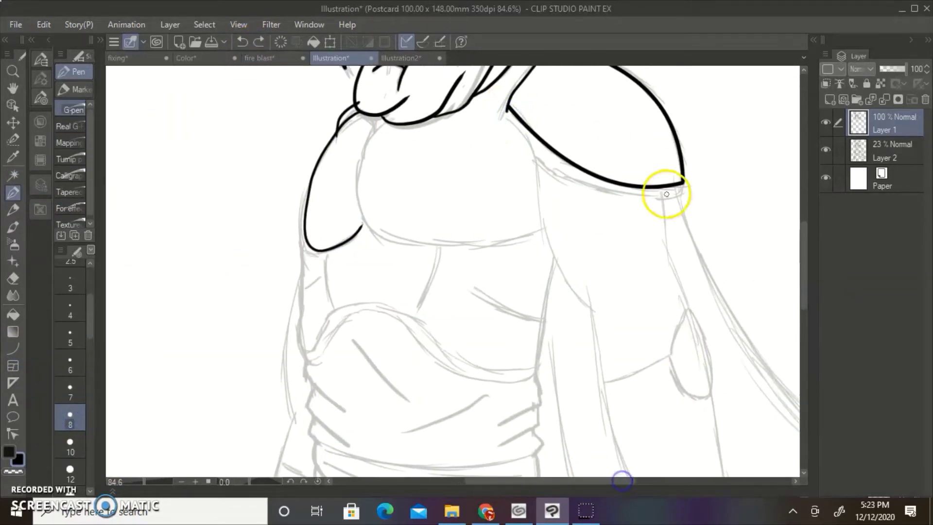
left_click_drag(662, 189, 663, 254)
left_click_drag(530, 142, 574, 256)
left_click_drag(804, 262, 805, 242)
left_click(242, 41)
mouse_move(591, 399)
left_mouse_down()
mouse_move(540, 276)
mouse_move(530, 224)
left_mouse_up()
left_click_drag(378, 214, 543, 316)
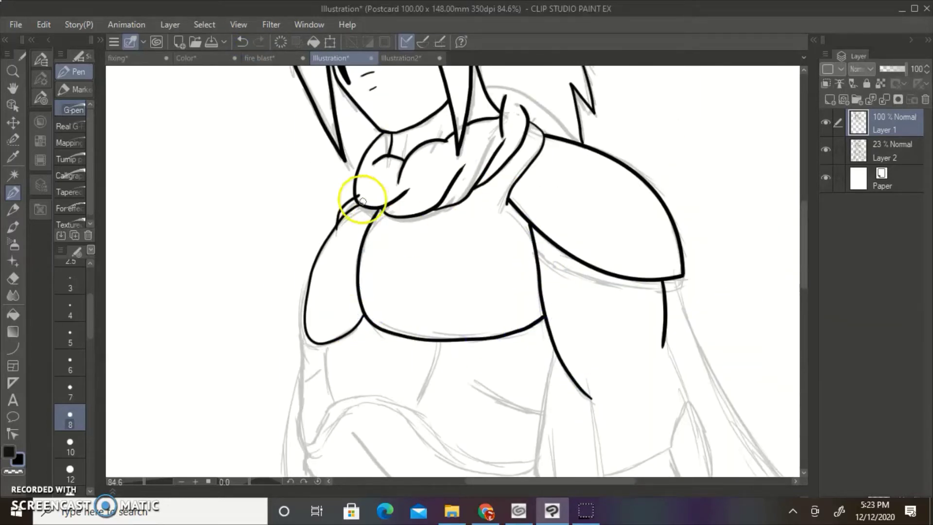
- Ink the sword arm's inner forearm line, the arm guard's upper edge and the oval elbow pad
left_click_drag(804, 277, 804, 325)
left_click_drag(590, 173, 672, 442)
left_click_drag(664, 113, 689, 176)
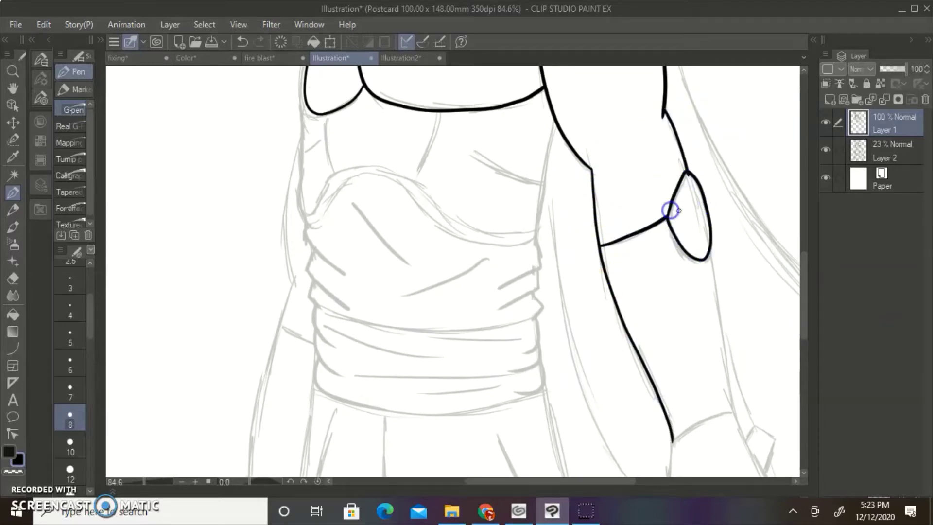
- Ink the outer edge of the sword arm's forearm, the guard's curved wrist edge and the back of the hand
left_click_drag(627, 481, 643, 481)
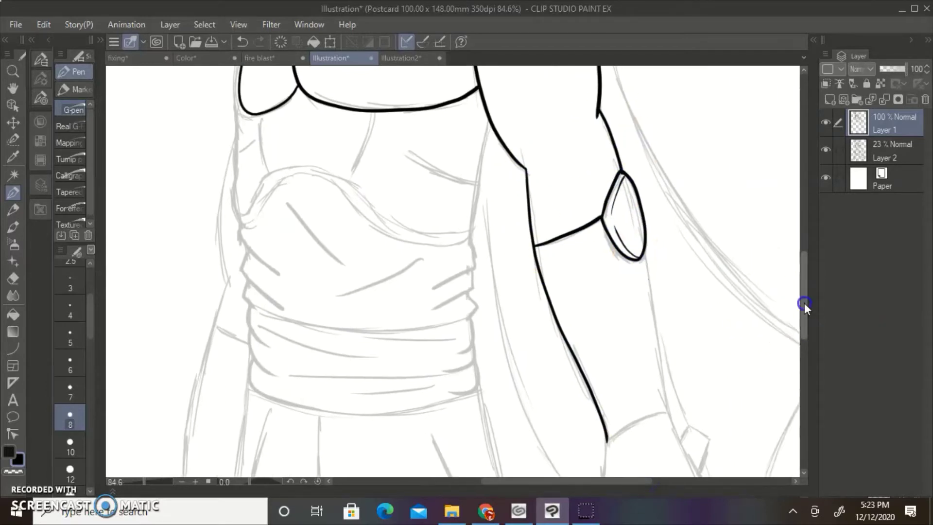
left_click_drag(804, 302, 804, 326)
mouse_move(645, 142)
left_mouse_down()
mouse_move(663, 284)
mouse_move(710, 424)
left_mouse_up()
mouse_move(608, 332)
left_mouse_down()
mouse_move(602, 393)
mouse_move(666, 300)
left_mouse_up()
- Ink the sides of the torso, the wavy double lower edge of the chest armour and the abdominal lines above it
left_click_drag(804, 318, 804, 250)
left_click(13, 71)
left_click_drag(460, 298, 389, 379)
mouse_move(273, 337)
left_mouse_down()
mouse_move(550, 431)
mouse_move(598, 296)
mouse_move(517, 307)
left_mouse_up()
left_click(13, 192)
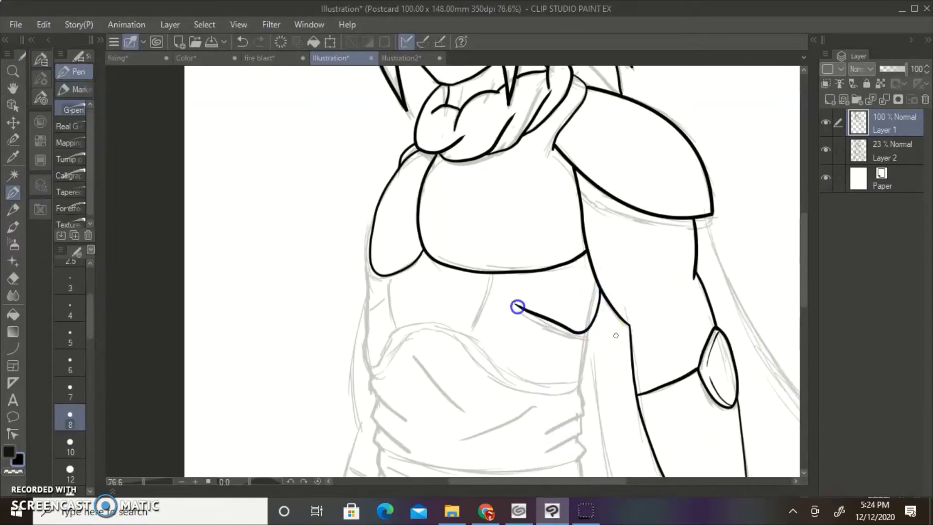
left_click(243, 43)
left_click_drag(596, 282, 583, 344)
mouse_move(516, 314)
left_mouse_down()
mouse_move(578, 386)
mouse_move(376, 374)
left_mouse_up()
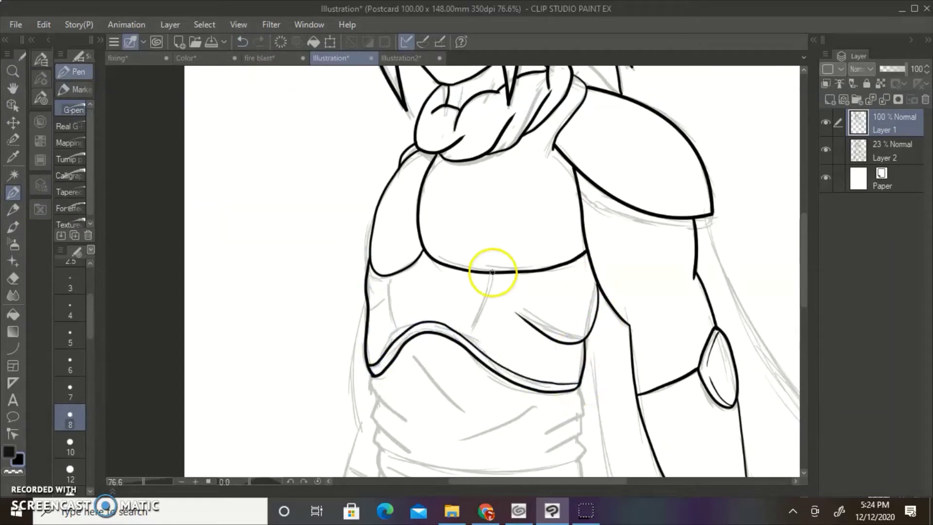
left_click_drag(492, 273, 465, 334)
left_click_drag(372, 307, 386, 296)
- Ink the jagged side folds and long diagonal creases of the cloth between the chest armour and the sash
left_click_drag(805, 286, 807, 334)
left_click_drag(579, 183, 535, 221)
left_click_drag(584, 203, 557, 245)
left_click_drag(576, 234, 571, 256)
left_click_drag(382, 221, 417, 244)
left_click_drag(376, 220, 376, 237)
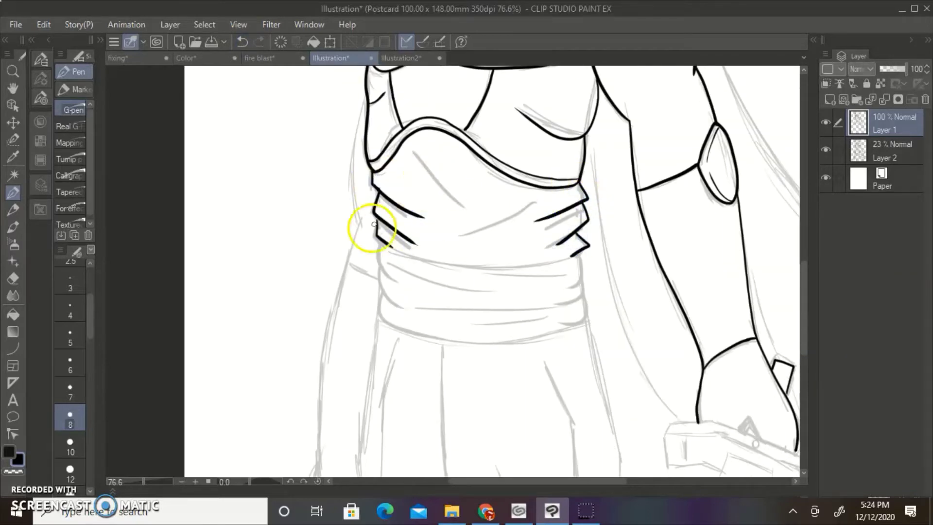
left_click_drag(409, 155, 481, 222)
left_click_drag(543, 200, 445, 248)
left_click_drag(558, 232, 512, 250)
- Ink the waist sash's top edge with the Curve tool and its rounded side folds with the pen
left_click(13, 348)
mouse_move(377, 237)
left_mouse_down()
mouse_move(391, 247)
mouse_move(572, 255)
left_mouse_up()
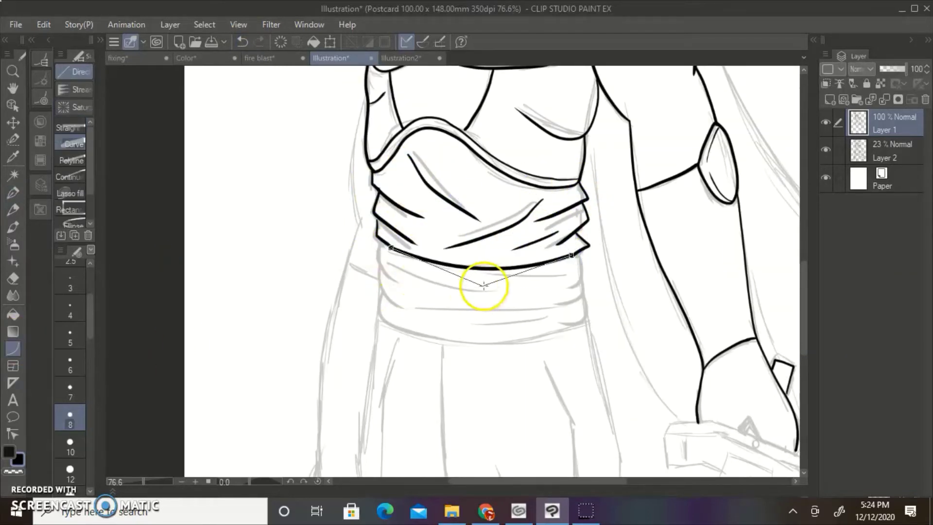
left_click(485, 285)
left_click(13, 193)
left_click_drag(381, 245, 416, 290)
mouse_move(580, 253)
left_mouse_down()
mouse_move(582, 286)
mouse_move(547, 297)
left_mouse_up()
left_click_drag(380, 271, 417, 315)
left_click_drag(582, 287, 575, 309)
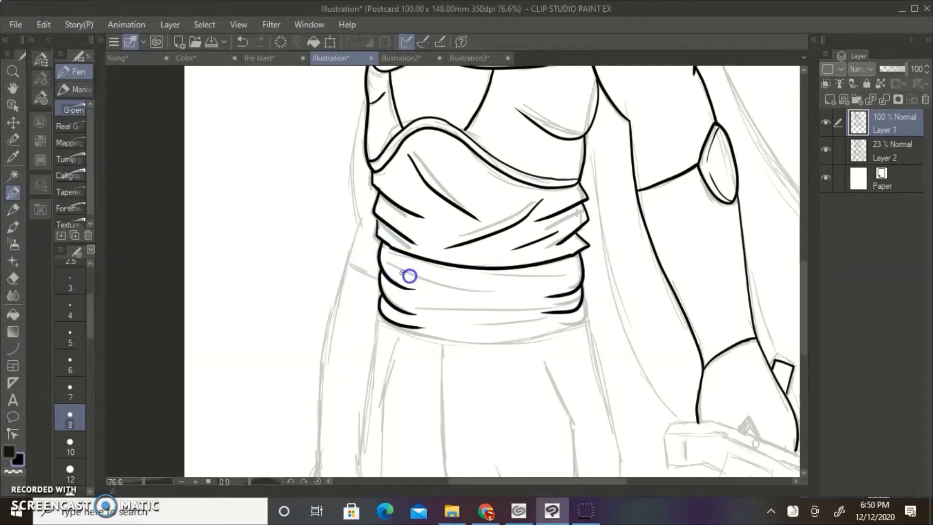
- Ink the horizontal wrinkle lines across the sash and its curved bottom edge
left_click_drag(404, 275, 547, 294)
left_click_drag(422, 308, 516, 307)
left_click_drag(577, 308, 407, 324)
- Ink the outer sides of the baggy trousers and the long central crease running down from the sash
left_click_drag(803, 358, 804, 347)
mouse_move(380, 113)
left_mouse_down()
mouse_move(370, 153)
mouse_move(369, 387)
left_mouse_up()
left_click_drag(361, 312, 346, 451)
left_click_drag(583, 113, 618, 388)
left_click_drag(621, 328, 645, 457)
mouse_move(442, 135)
left_mouse_down()
mouse_move(442, 186)
mouse_move(511, 420)
left_mouse_up()
left_click_drag(461, 314, 476, 443)
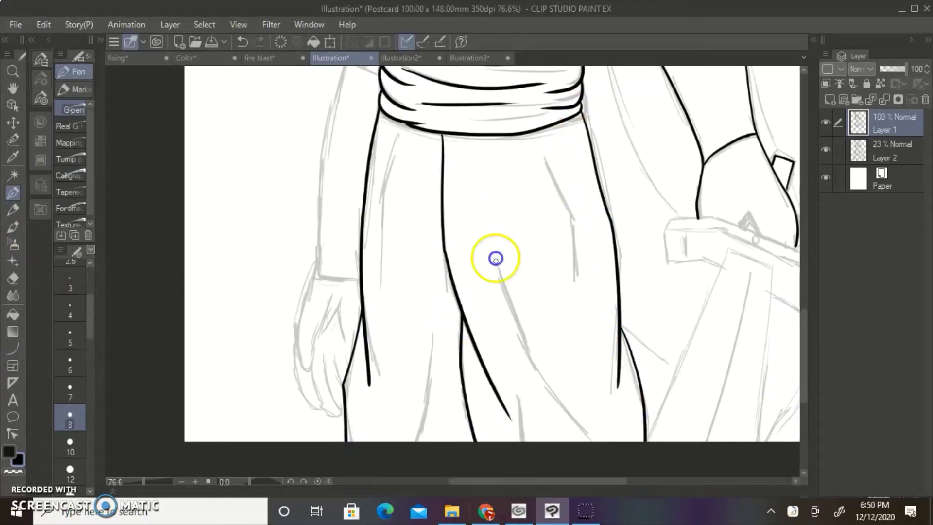
- Ink the long inner fold lines on both trouser legs over the sketch
left_click_drag(494, 254, 583, 443)
left_click_drag(544, 156, 581, 325)
left_click_drag(516, 388, 522, 444)
left_click_drag(396, 139, 390, 370)
left_click_drag(430, 325, 402, 473)
- Ink the sword's angular crossguard and its end bands using the Curve tool at brush size 6
left_click_drag(575, 482, 627, 481)
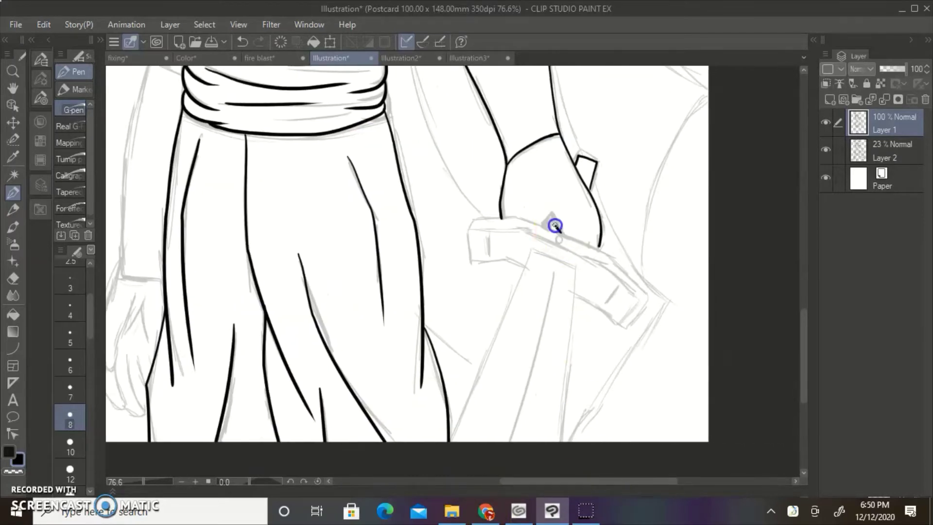
left_click(13, 348)
left_click(70, 364)
mouse_move(517, 218)
left_mouse_down()
mouse_move(608, 253)
mouse_move(647, 297)
mouse_move(626, 329)
left_mouse_up()
left_click(598, 248)
left_click(636, 282)
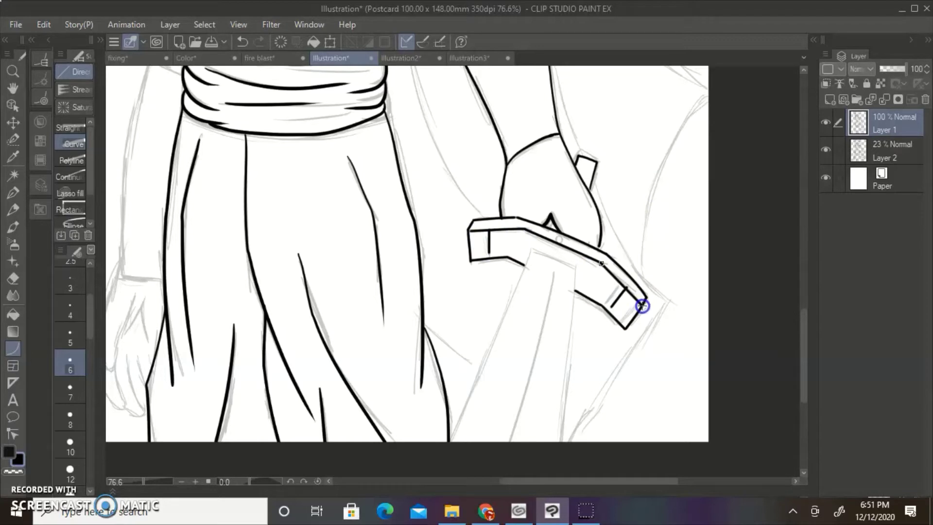
left_click(627, 289)
- Ink the sword blade's two edges, its top edge under the guard and its centre line with the Curve tool
left_click_drag(531, 251, 450, 448)
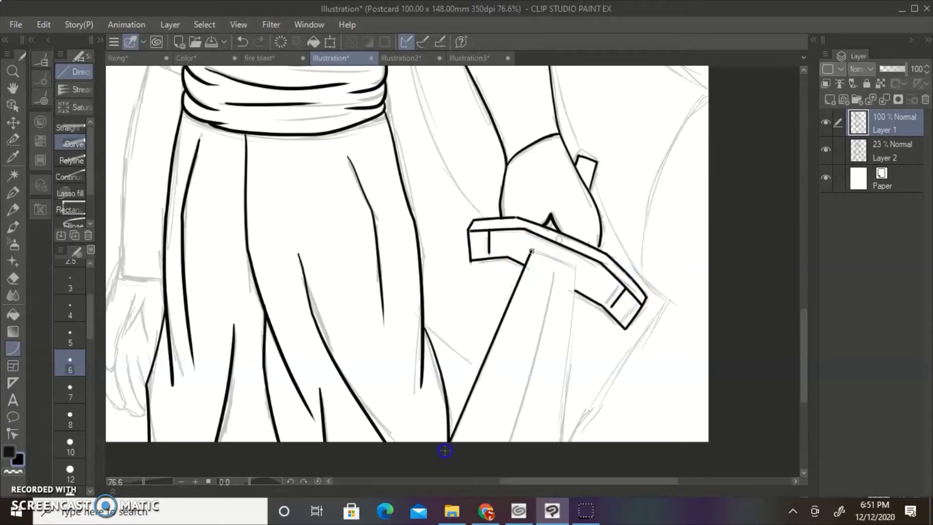
left_click(495, 349)
left_click_drag(575, 268, 561, 443)
left_click(573, 368)
left_click(559, 258)
mouse_move(532, 251)
left_mouse_down()
mouse_move(575, 268)
mouse_move(508, 443)
left_mouse_up()
left_click(540, 367)
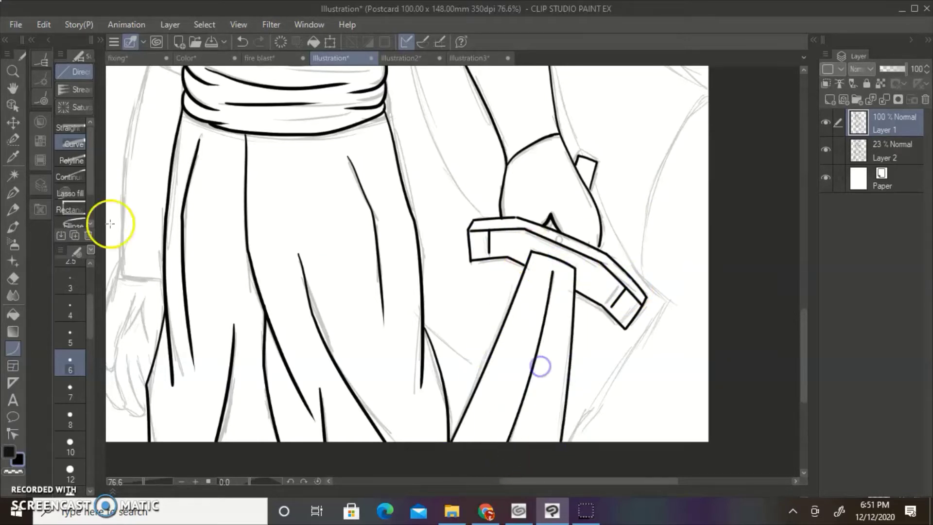
- Ink the fingers of the sword hand and the small round ornament on the crossguard with the G-pen
left_click(12, 193)
mouse_move(556, 236)
left_mouse_down()
mouse_move(596, 232)
mouse_move(585, 226)
mouse_move(598, 240)
mouse_move(593, 246)
mouse_move(600, 227)
left_mouse_up()
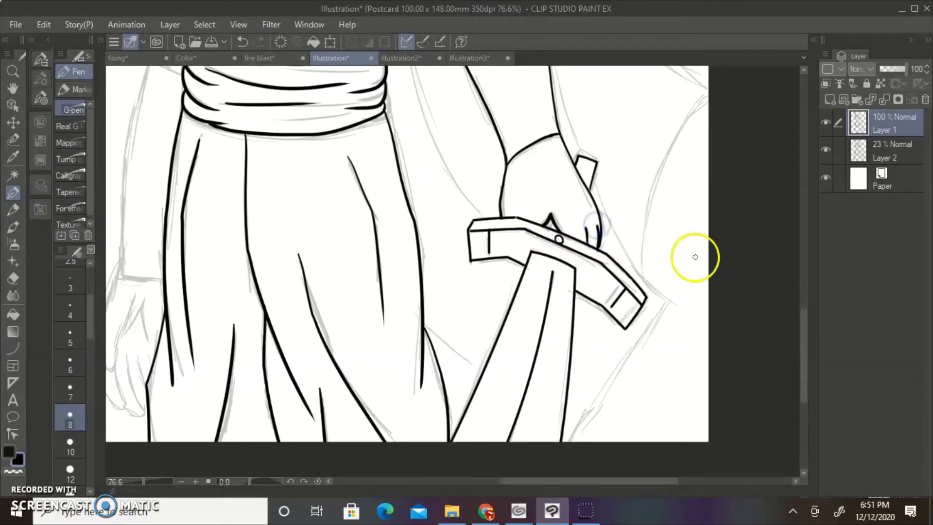
left_click_drag(592, 188, 592, 183)
- Ink the lowered arm's outline, the wrist line, the outer edge of the hand and the thumb
left_click_drag(521, 481, 467, 481)
mouse_move(803, 379)
left_mouse_down()
mouse_move(778, 251)
mouse_move(777, 265)
left_mouse_up()
left_click_drag(377, 174, 371, 296)
left_click_drag(803, 314, 797, 357)
left_click_drag(371, 117, 319, 463)
left_click_drag(323, 366, 371, 375)
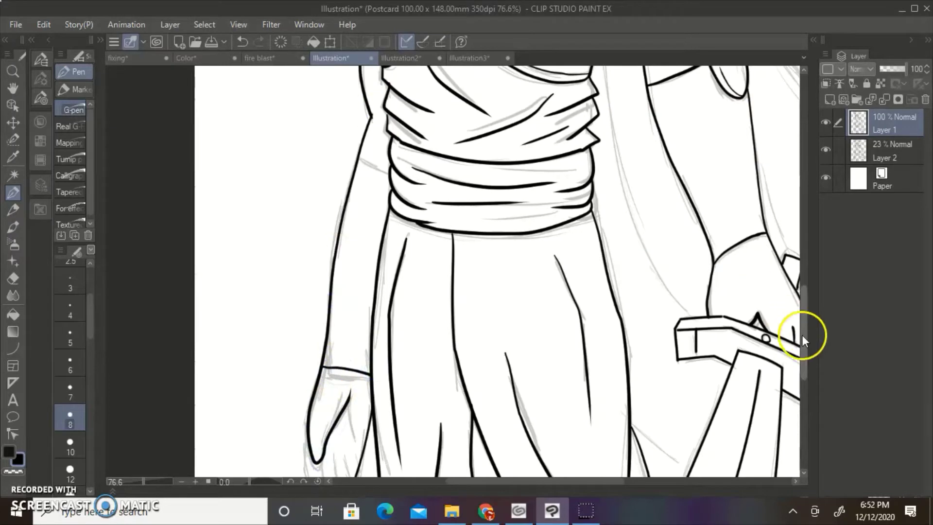
- Ink the remaining fingers and the palm edge of the lowered hand
left_click_drag(804, 336, 803, 378)
mouse_move(308, 258)
left_mouse_down()
mouse_move(313, 312)
mouse_move(336, 273)
mouse_move(355, 271)
mouse_move(368, 225)
left_mouse_up()
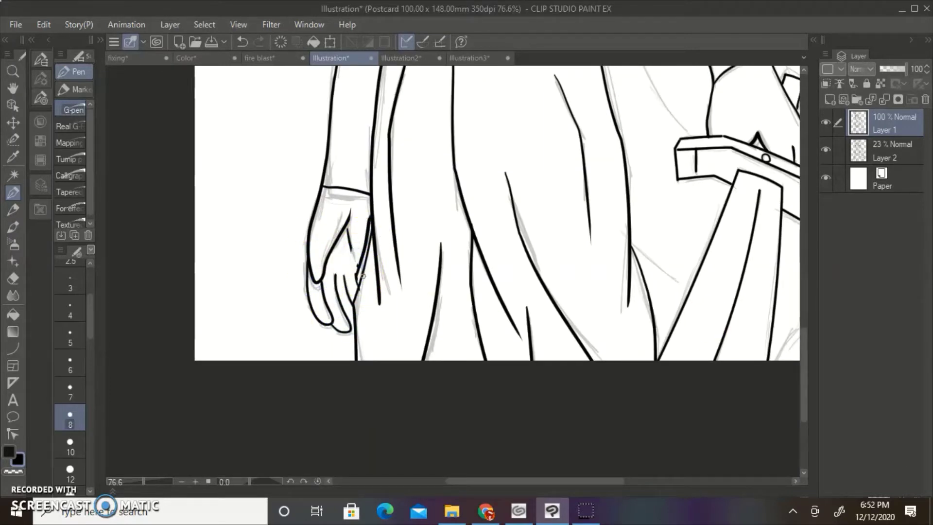
mouse_move(354, 267)
left_mouse_down()
mouse_move(355, 279)
mouse_move(354, 263)
left_mouse_up()
- Ink the cape's outer edge from the shoulder armour out to its corner and down to the crossguard
left_click(13, 72)
left_click_drag(498, 270, 418, 272)
left_click_drag(803, 377, 799, 323)
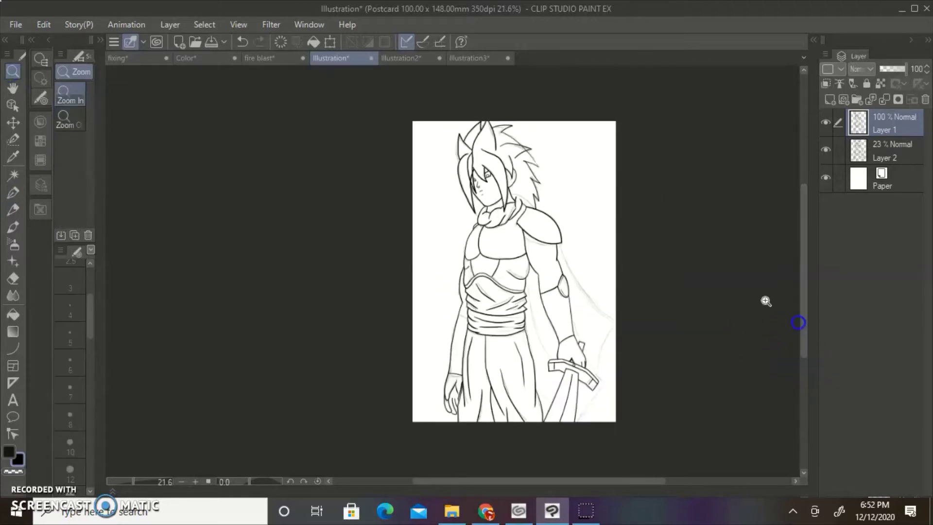
left_click_drag(524, 191, 627, 195)
left_click(13, 195)
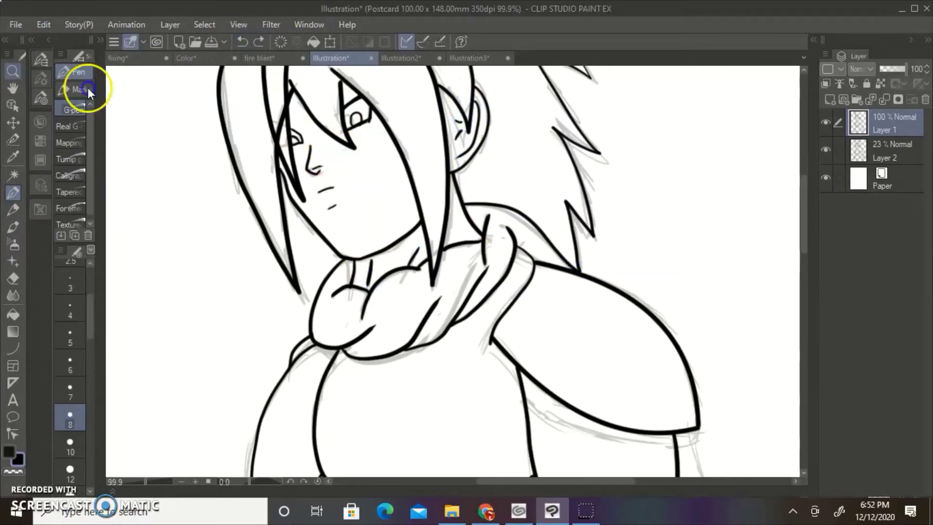
left_click(13, 73)
left_click_drag(534, 243, 455, 243)
left_click_drag(803, 252, 805, 290)
left_click_drag(656, 341, 678, 340)
left_click(13, 193)
left_click_drag(563, 117, 659, 259)
left_click_drag(660, 259, 638, 376)
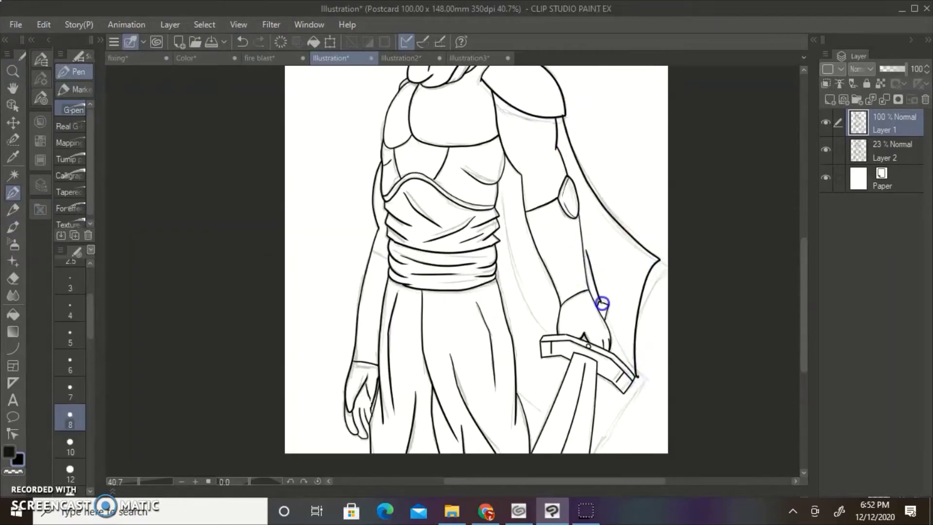
- Ink the cape's inner folds beside the sword arm and legs and its lower corner past the crossguard
left_click_drag(505, 183, 552, 323)
left_click_drag(630, 278, 580, 183)
left_click_drag(544, 411, 506, 279)
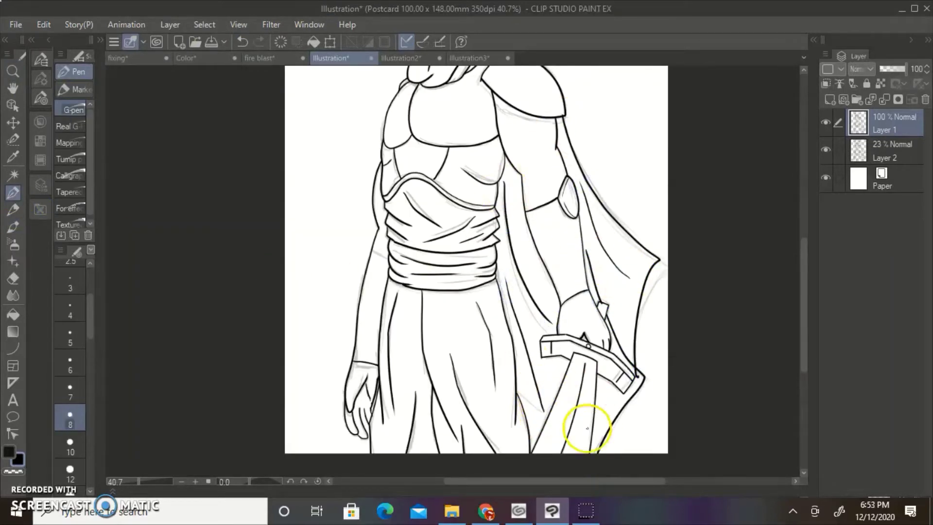
- Ink the rim line along the shoulder armour's lower edge and touch up the spikes at the back of the hair
scroll(800, 316, "up", 5)
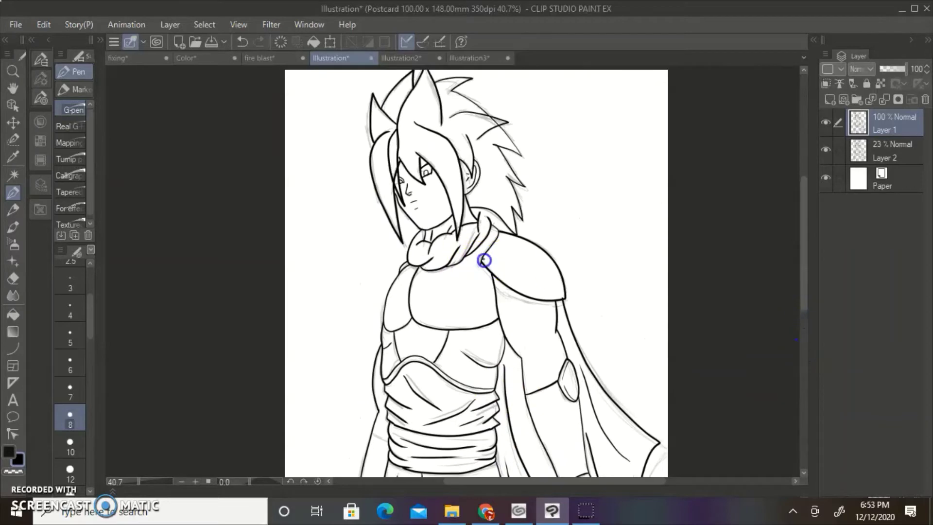
scroll(798, 290, "up", 1)
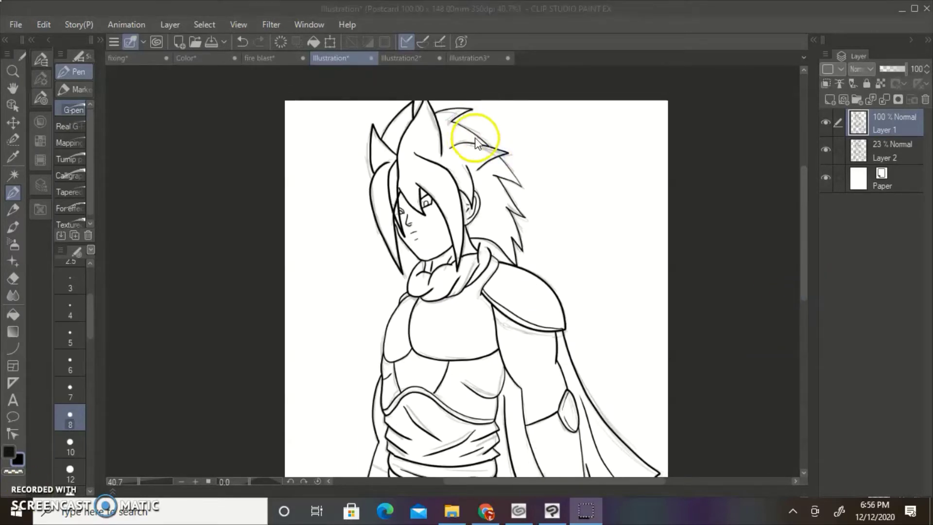
mouse_move(480, 136)
left_mouse_down()
mouse_move(470, 136)
mouse_move(505, 145)
left_mouse_up()
left_click(242, 41)
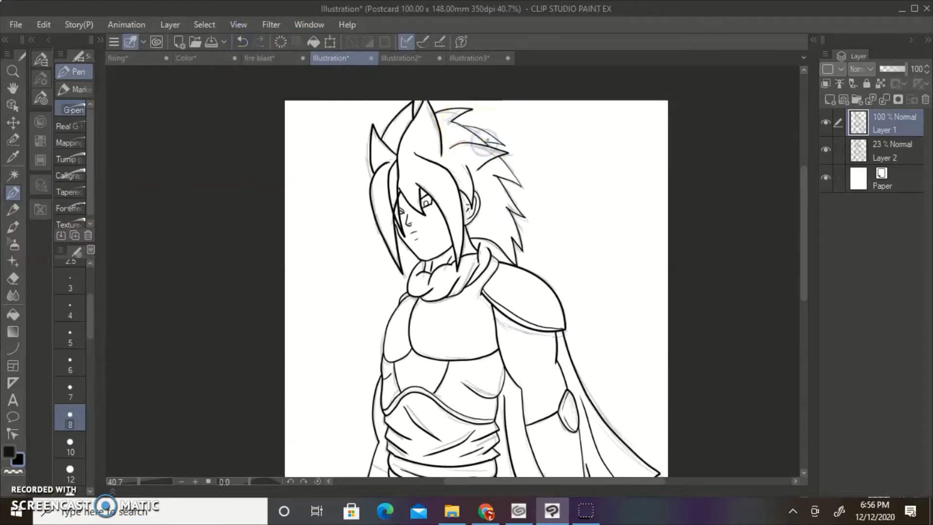
- Delete the sketch layer, Layer 2, and make the line art layer, Layer 1, active
mouse_move(804, 260)
left_mouse_down()
mouse_move(788, 343)
mouse_move(787, 272)
left_mouse_up()
left_click(893, 151)
left_click(925, 99)
left_click(893, 124)
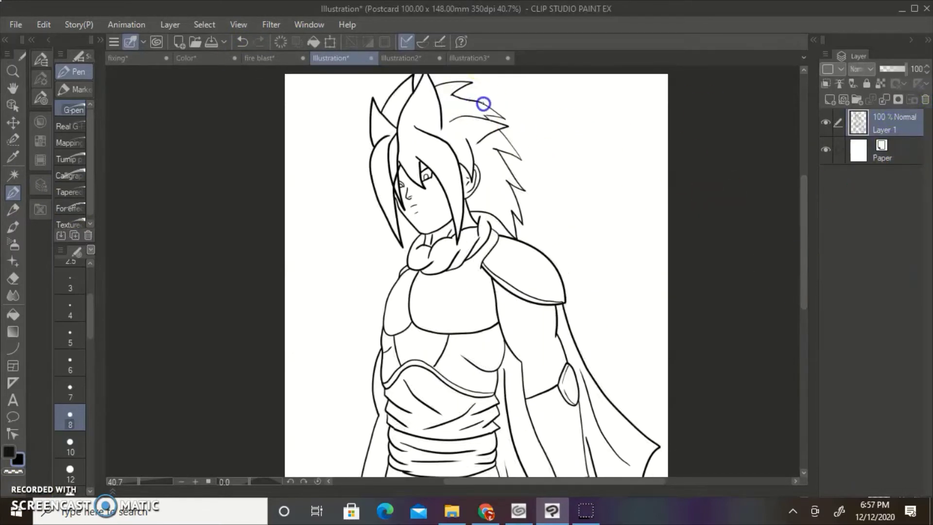
- Check the character references in Illustration2 and set a light peach skin tone as the sub colour for the Illustration canvas
scroll(792, 371, "down", 5)
key("ctrl+Tab")
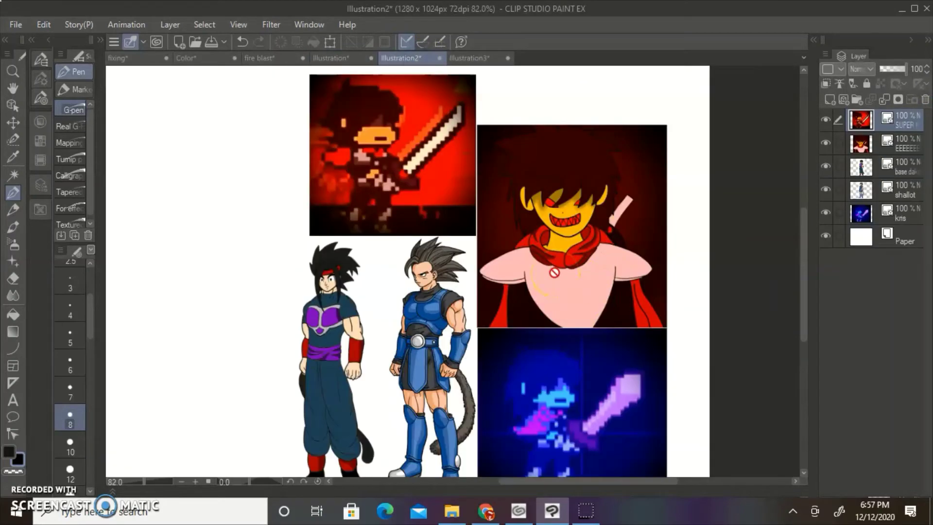
left_click(331, 58)
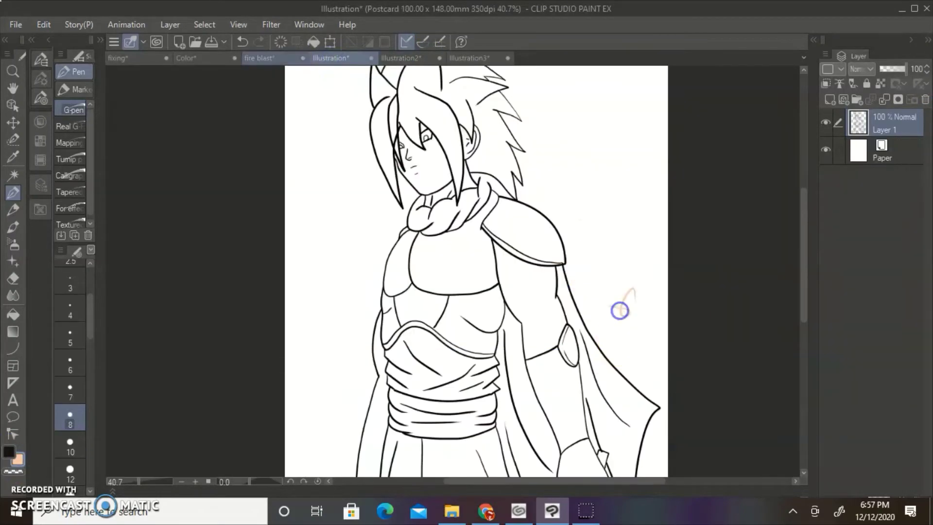
left_click(392, 142)
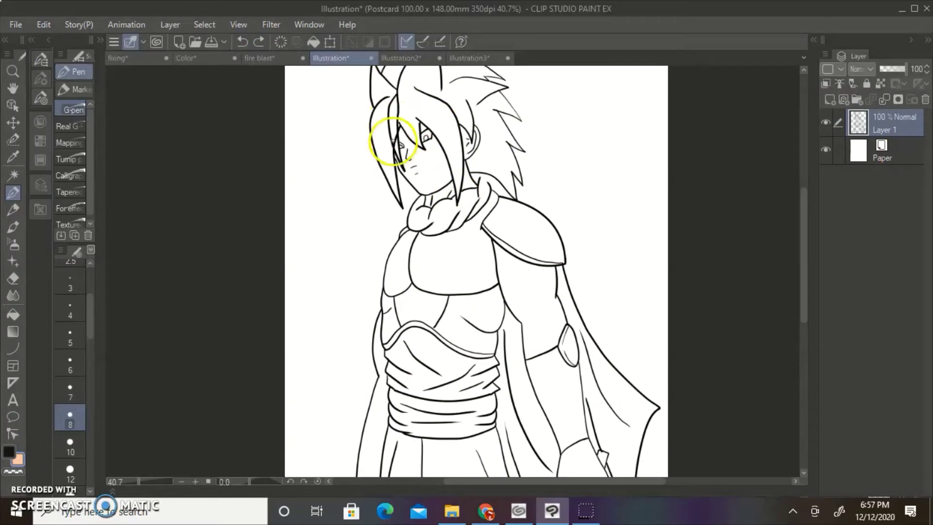
- Try to fill the face, neck and ear with the peach skin colour
left_click(14, 316)
left_click(433, 166)
left_click(425, 129)
left_click(441, 195)
left_click(468, 182)
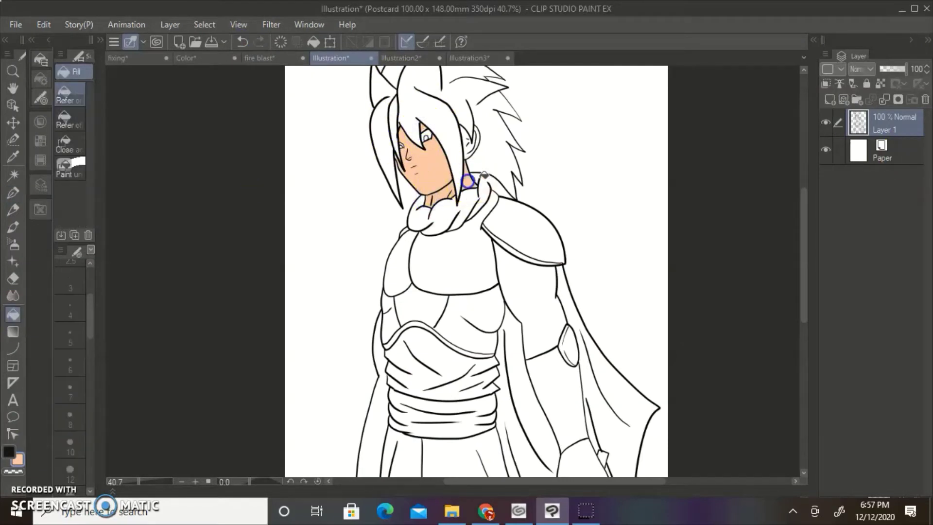
left_click(469, 143)
left_click(479, 135)
left_click_drag(805, 310, 805, 297)
left_click(243, 42)
left_click(243, 42)
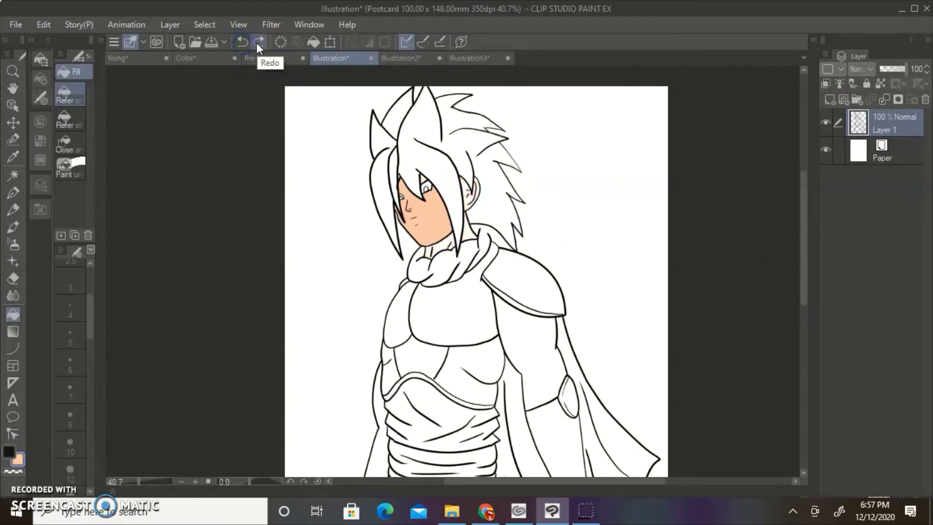
left_click(243, 42)
- Draw thin peach boundary lines on the face and neck with the G-pen
left_click(13, 194)
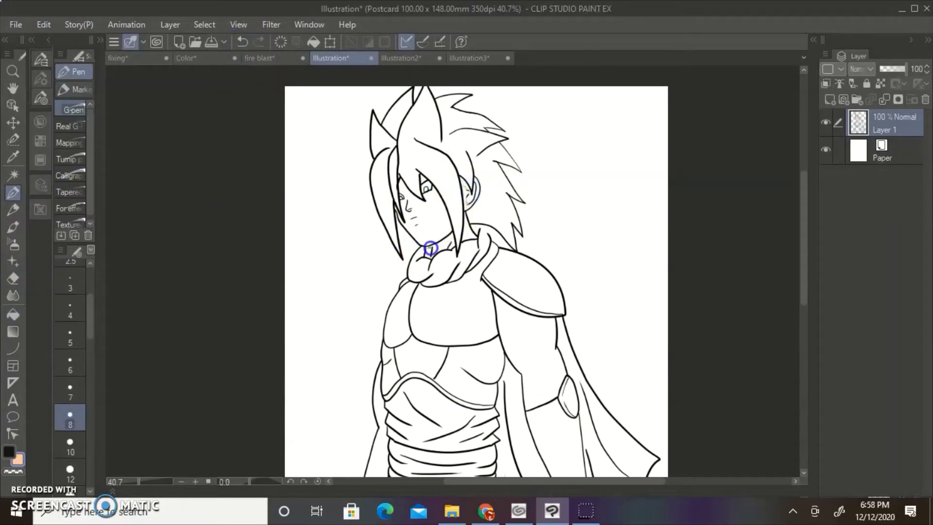
left_click(241, 42)
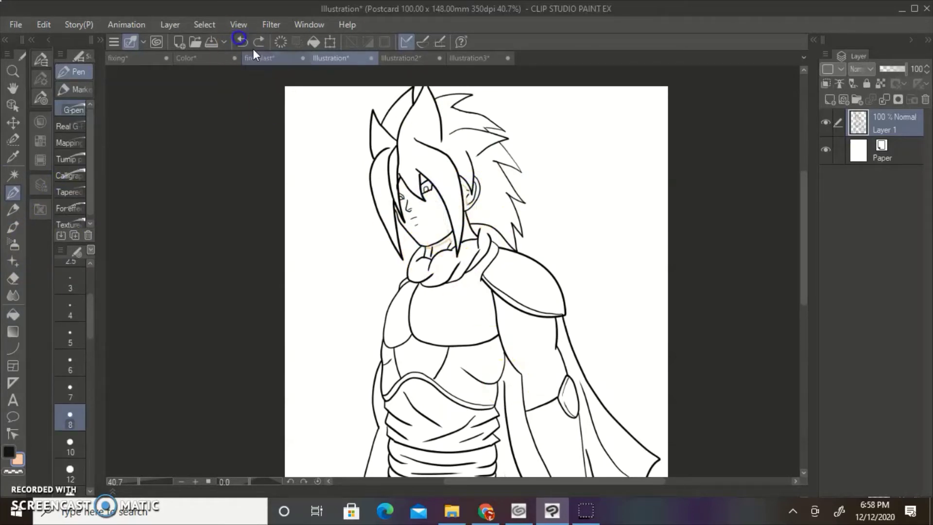
left_click_drag(449, 236, 434, 202)
- Ink in black the upper-arm muscle line and the glove's upper rim on the sword arm, plus the other glove's upper edge
left_click_drag(803, 267, 790, 319)
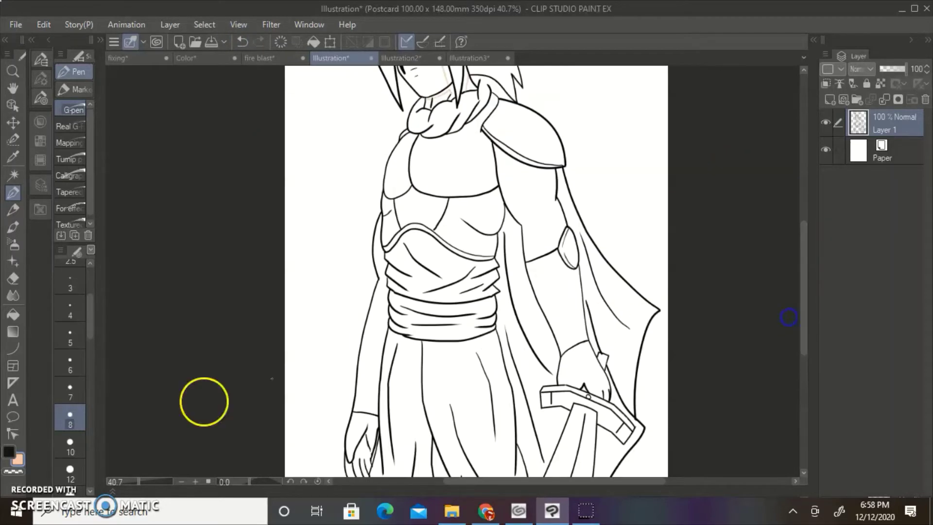
left_click(8, 452)
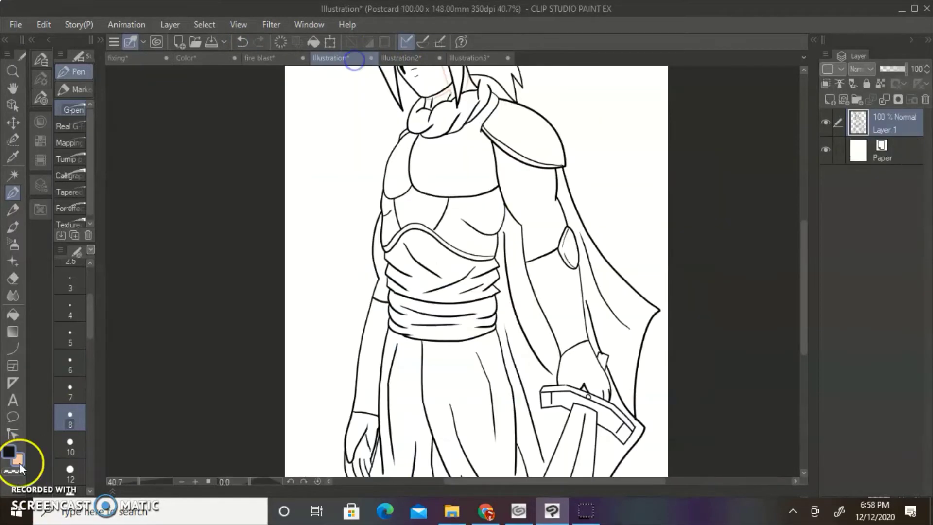
mouse_move(533, 168)
left_mouse_down()
mouse_move(538, 208)
mouse_move(523, 262)
left_mouse_up()
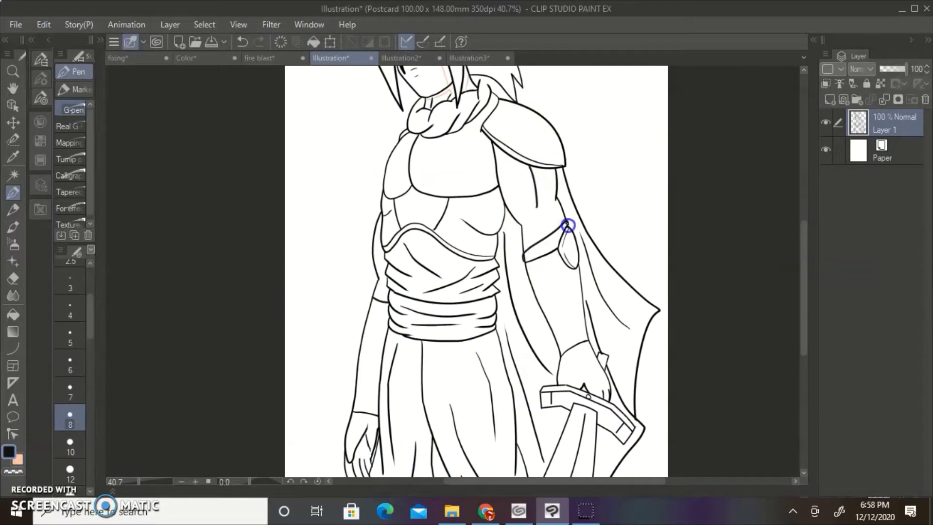
- Add a thin peach boundary line beside the upper-arm muscle line and ink a second black rim line on the lowered arm's glove
left_click_drag(538, 206, 541, 190)
key("ctrl+z")
left_click(19, 461)
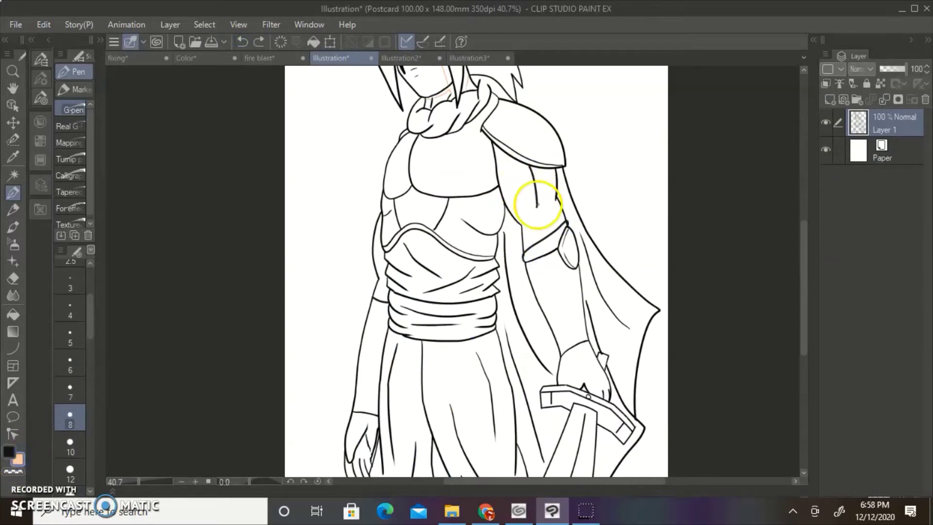
left_click(9, 453)
left_click_drag(374, 292, 382, 292)
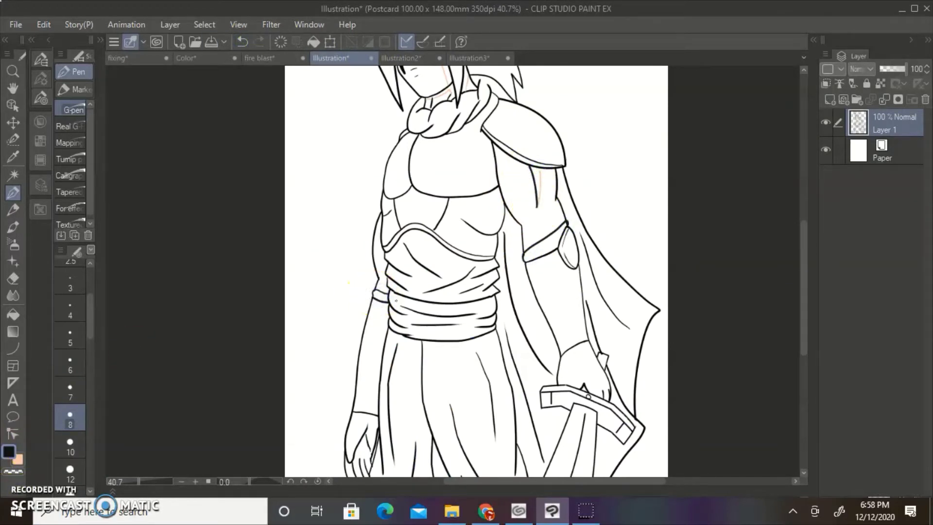
- Fill the bare skin of both upper arms with peach, leaving the highlight strip beside the muscle line white
left_click(19, 460)
left_click(13, 315)
left_click(381, 267)
left_click(542, 219)
left_click(244, 42)
left_click(13, 193)
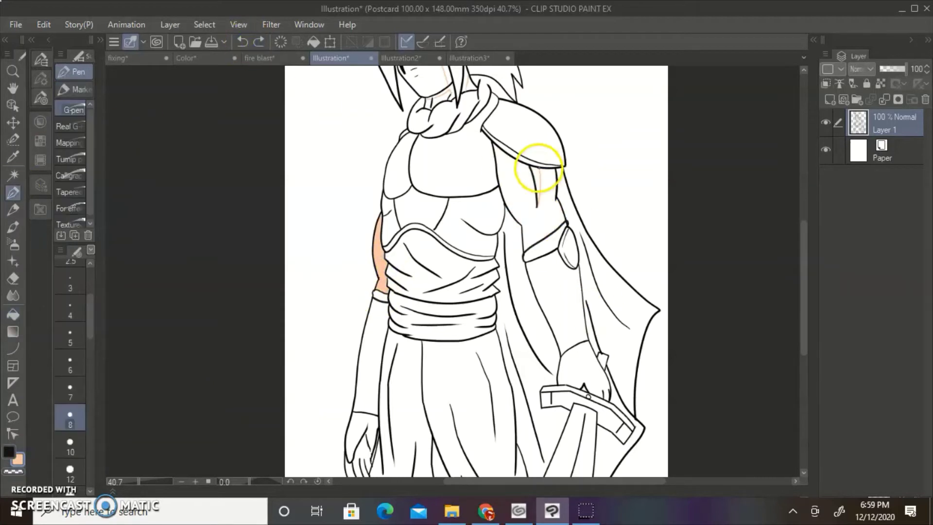
key("g")
left_click(537, 204)
- Fill the ear and neck with the peach skin colour
scroll(427, 197, "up", 3)
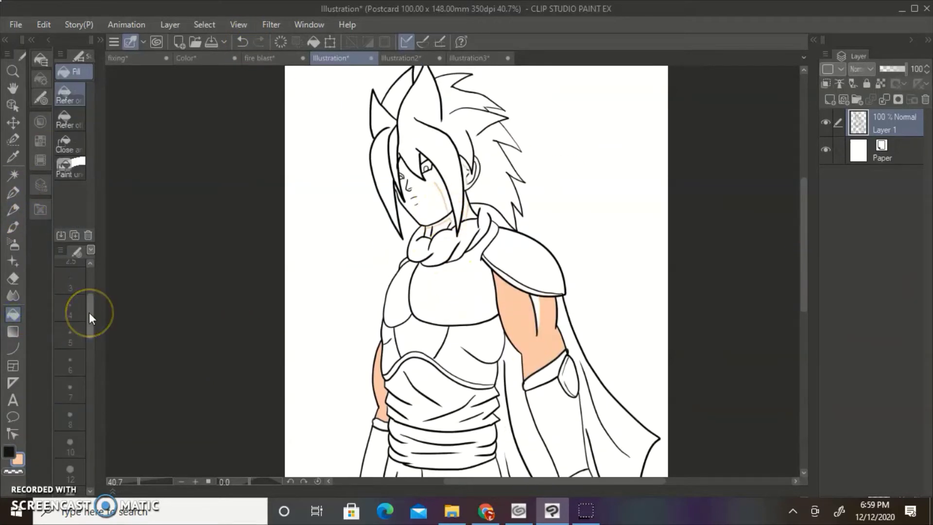
left_click(470, 187)
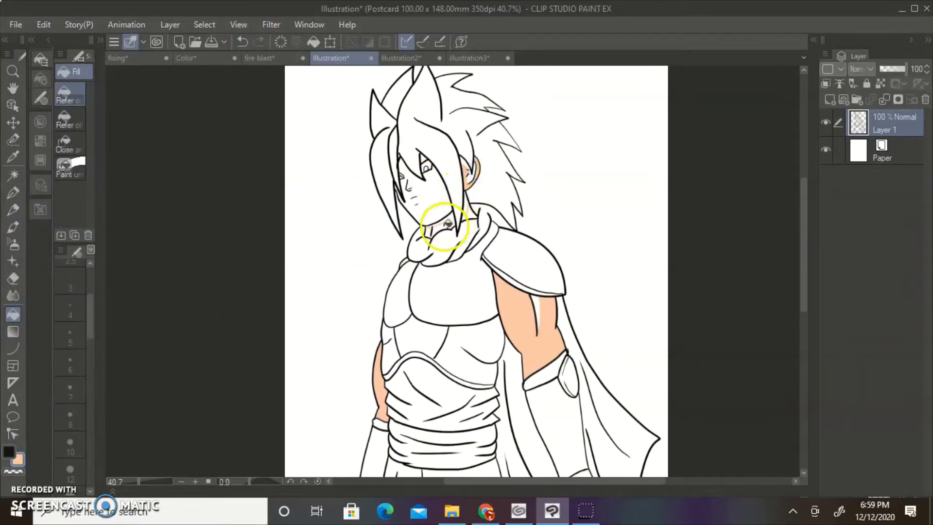
left_click(13, 193)
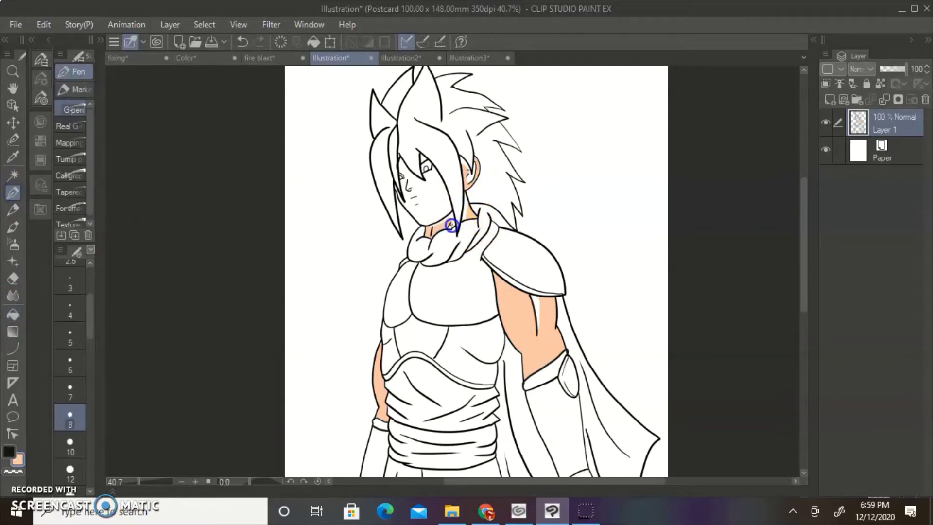
- Set the main colour to black and select the face area with Auto select
mouse_move(805, 287)
left_mouse_down()
mouse_move(797, 352)
mouse_move(802, 272)
left_mouse_up()
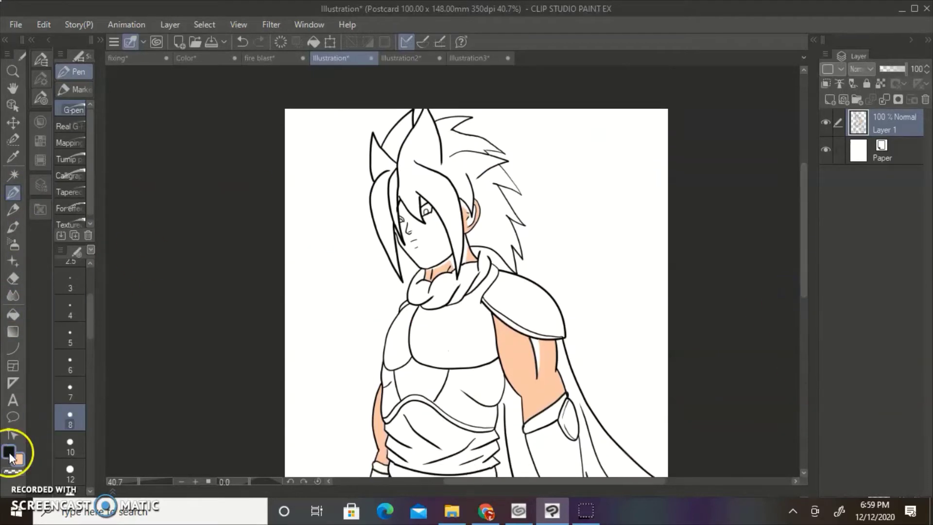
double_click(9, 452)
left_click(264, 347)
key("Return")
left_click(13, 315)
left_click(418, 242)
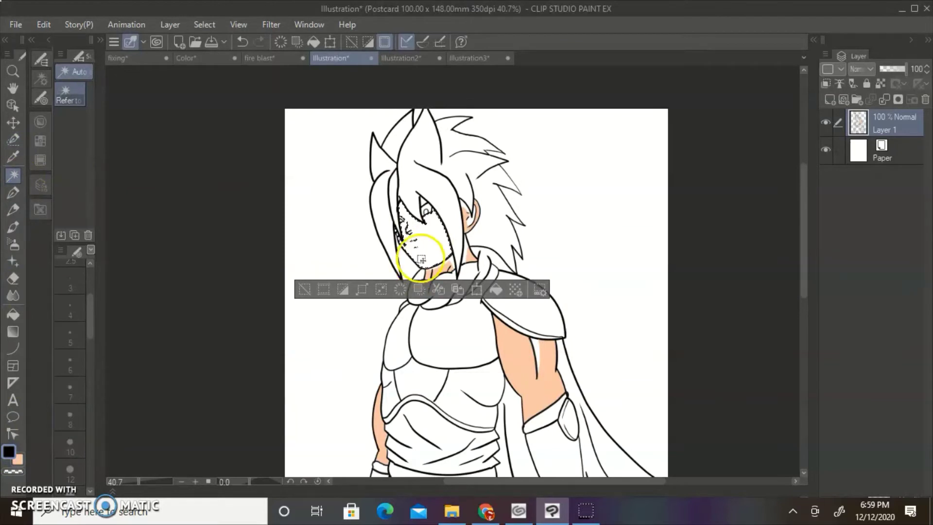
- Colour the selected face peach with a soft black airbrushed shadow across the eyes, and clear the selection
left_click(13, 244)
mouse_move(413, 209)
left_mouse_down()
mouse_move(433, 205)
mouse_move(398, 218)
mouse_move(416, 241)
mouse_move(453, 235)
mouse_move(400, 255)
left_mouse_up()
left_click(303, 290)
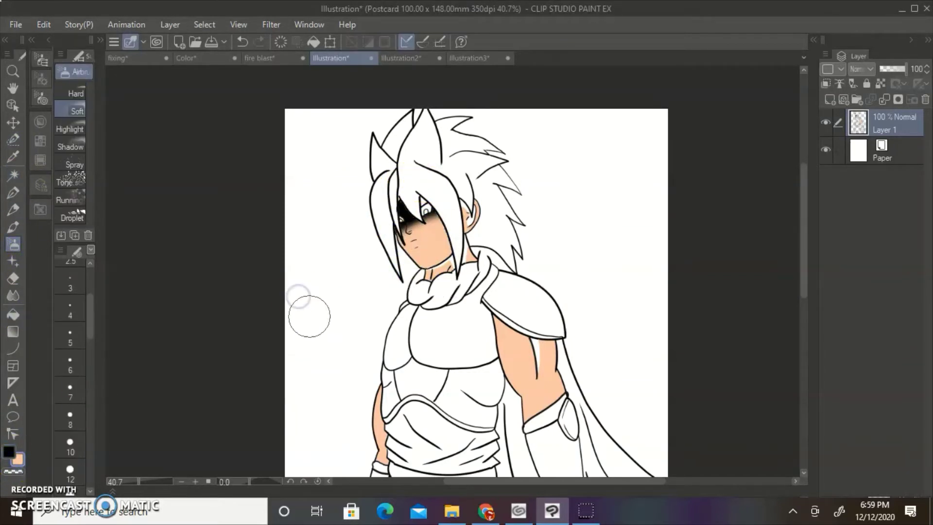
- Fill the remaining white gaps between the bangs around the shadowed eyes with black
left_click(15, 315)
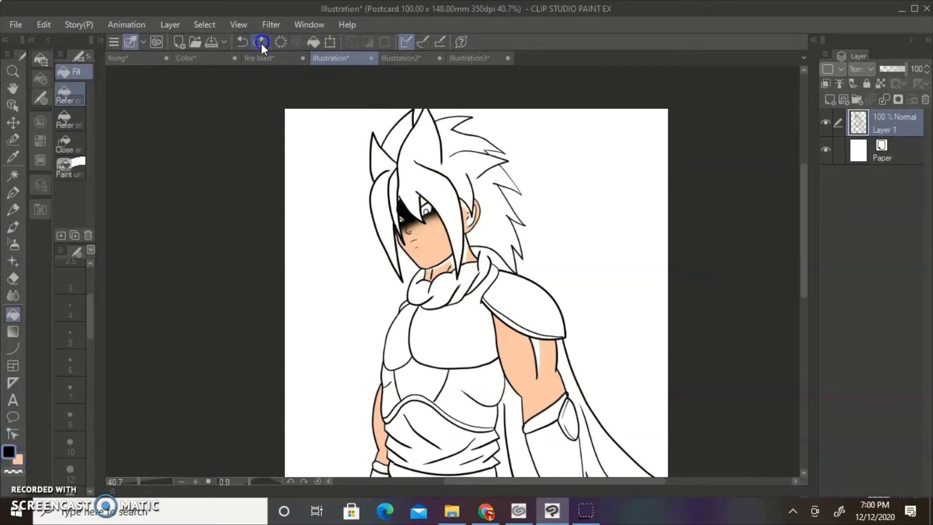
left_click(399, 210)
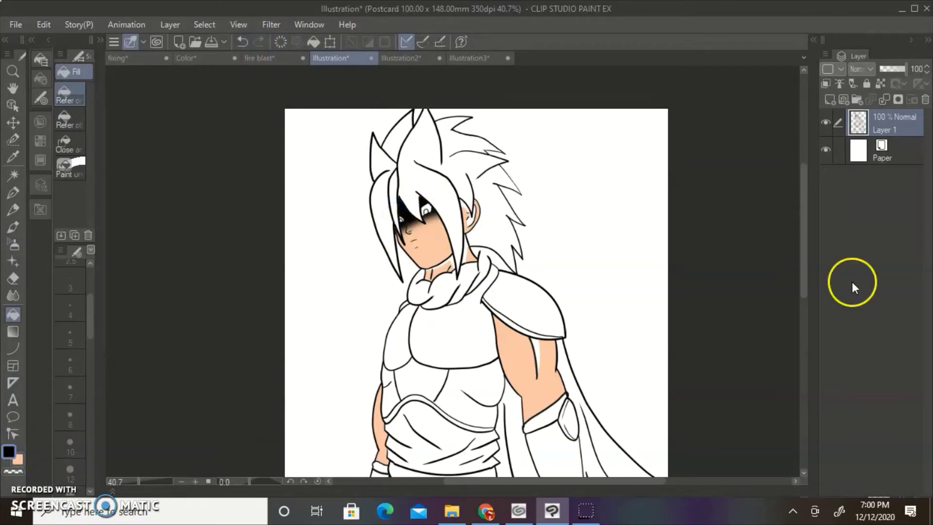
scroll(804, 267, "down", 3)
- Sample the orange skin shadow from the Illustration2 reference and fill the white strip on the upper arm with it
left_click(401, 58)
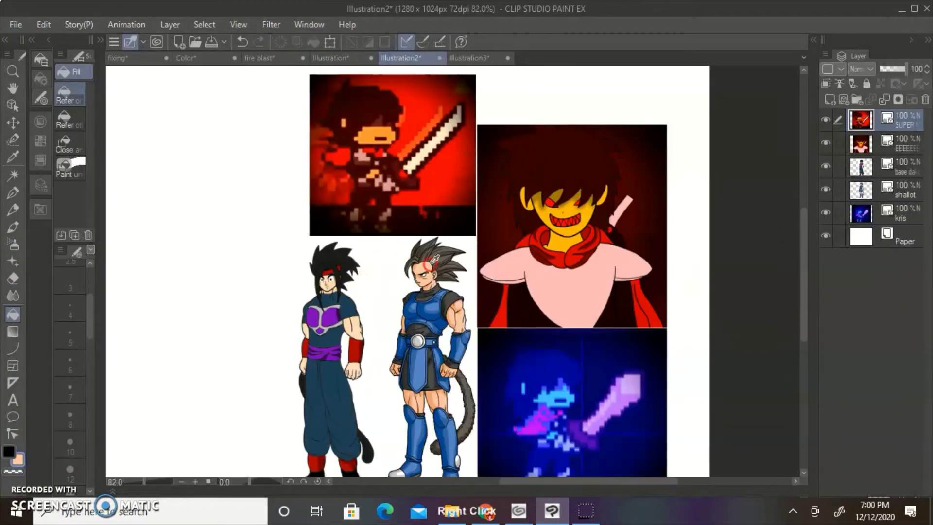
left_click(222, 61)
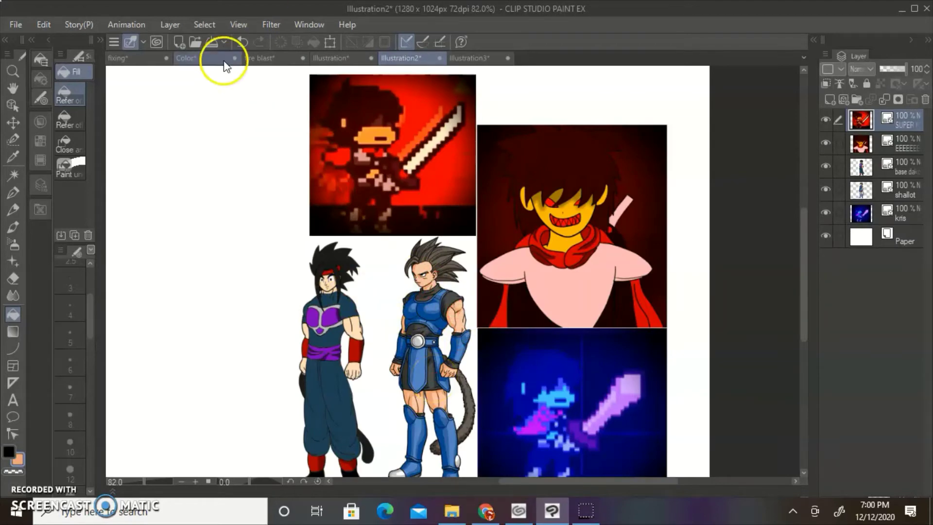
left_click(333, 58)
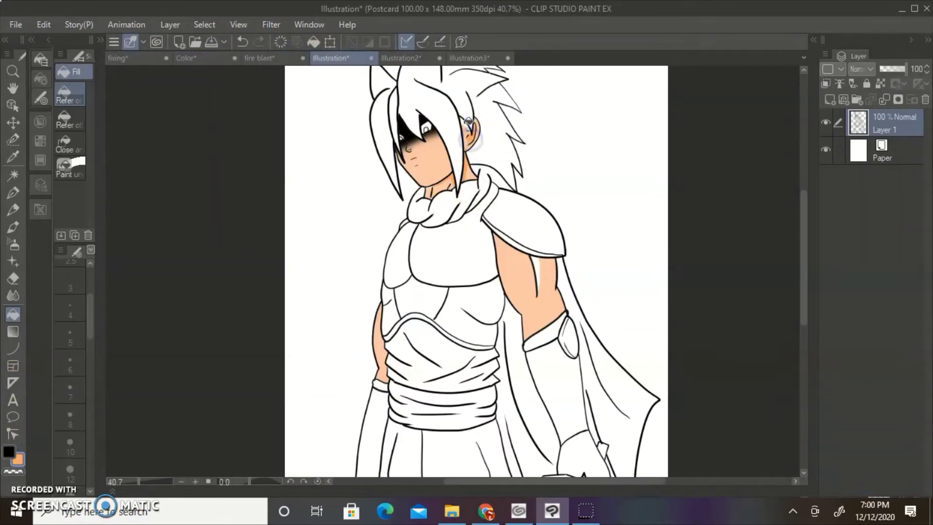
left_click(13, 193)
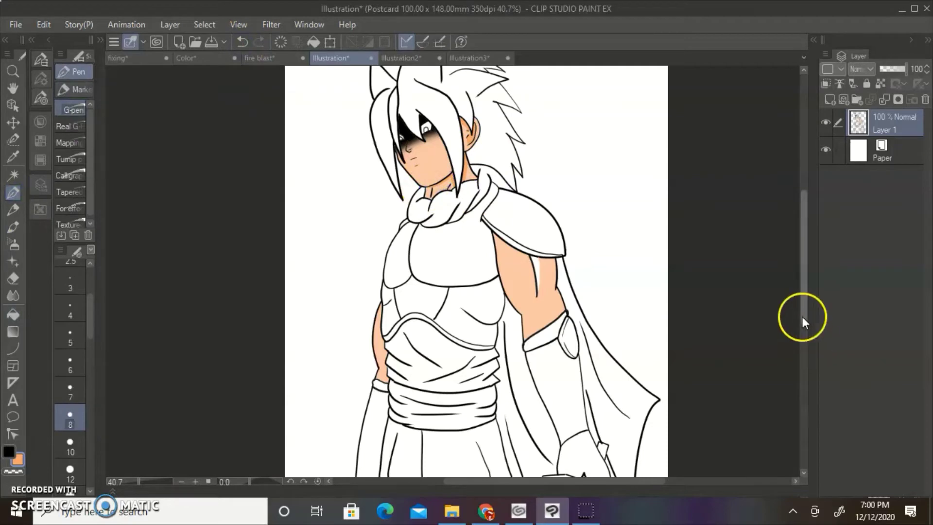
left_click(13, 314)
left_click_drag(803, 317, 801, 275)
left_click(531, 246)
- Sample red from the Illustration2 reference and fill both forearm guards and the centre of the elbow ornament, leaving the cuffs white
left_click(409, 59)
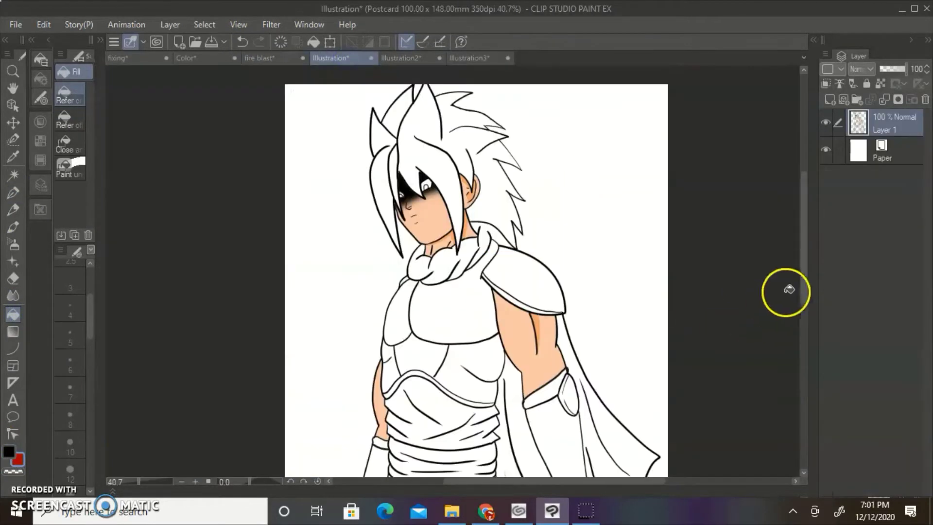
scroll(799, 312, "down", 2)
key("p")
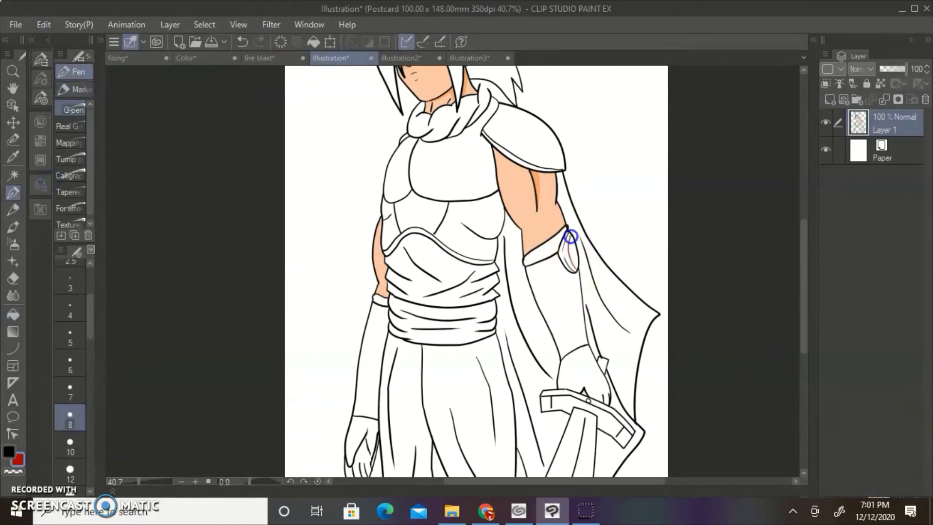
key("g")
left_click(558, 298)
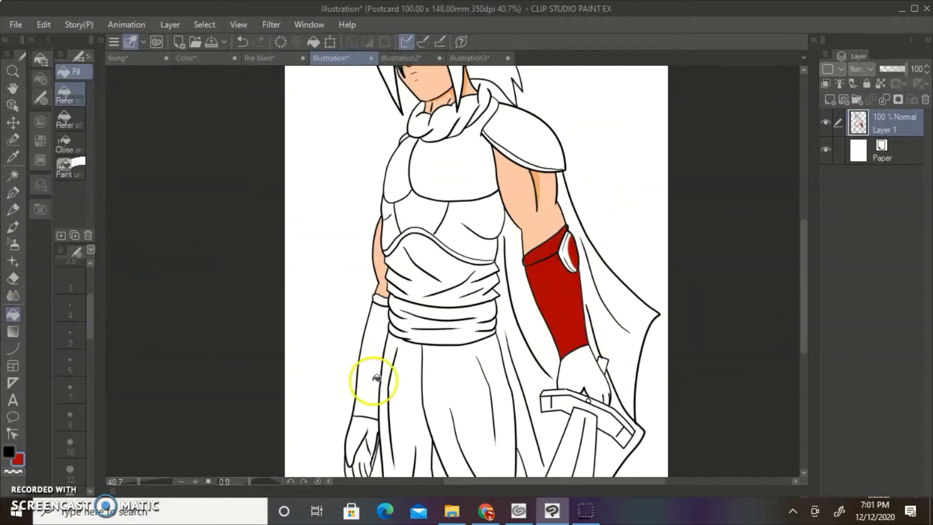
left_click(377, 378)
left_click(242, 42)
left_click(259, 42)
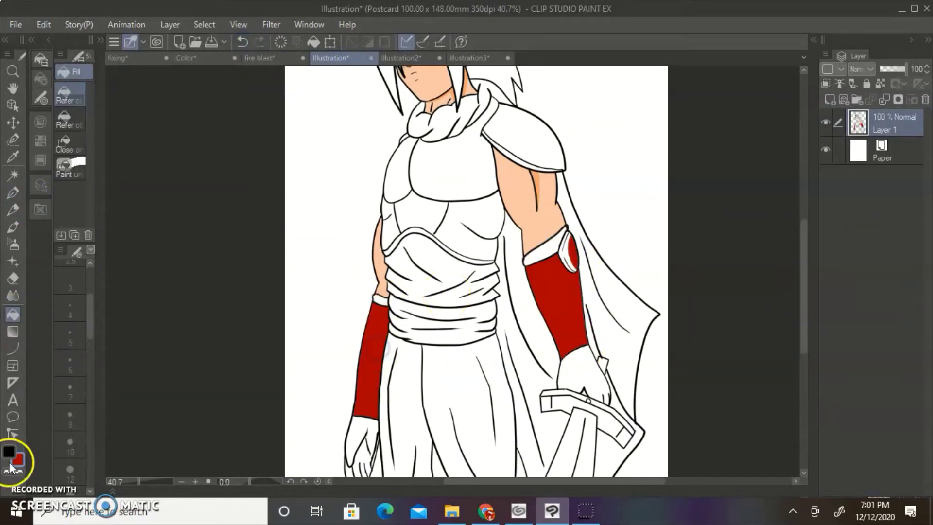
- Set the sub colour to near-black and fill both glove cuffs with it, keeping the waist wrap white
double_click(18, 460)
left_click(259, 337)
left_click(583, 150)
left_click(536, 256)
left_click(381, 300)
left_click(441, 263)
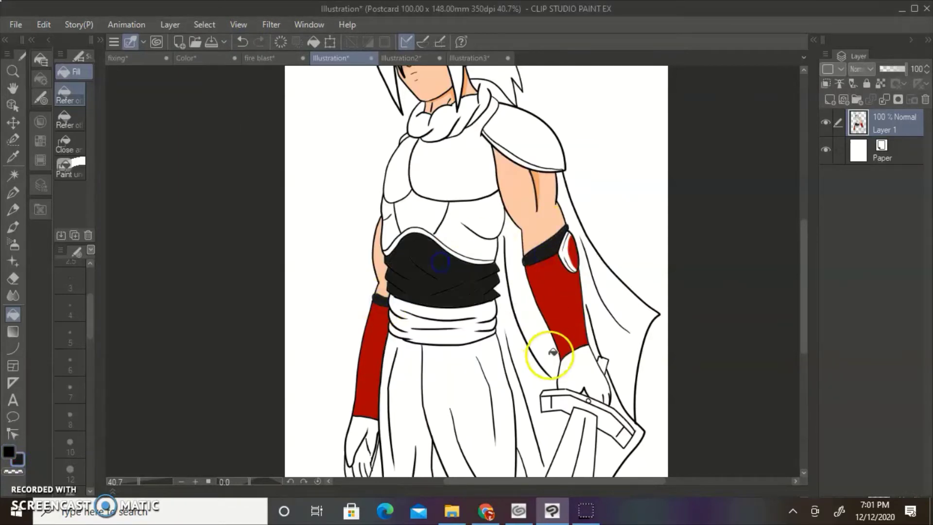
left_click(242, 42)
- Sample dark red from the reference character's armband and fill the rim of the elbow ornament with it
left_click(402, 58)
right_click(364, 345)
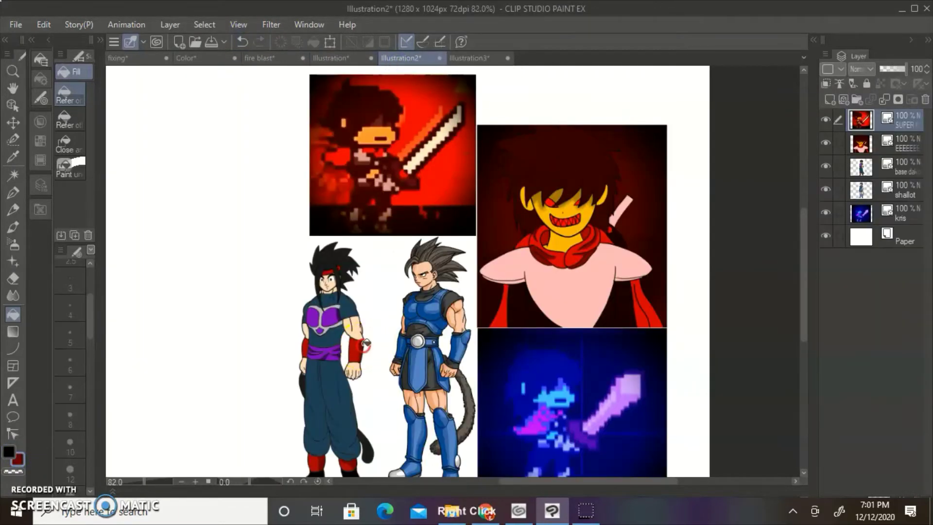
left_click(331, 58)
left_click(567, 253)
- Fill both gloved hands with red, using darker red for the shaded part of the empty hand's palm
mouse_move(804, 349)
left_mouse_down()
mouse_move(803, 377)
mouse_move(804, 366)
left_mouse_up()
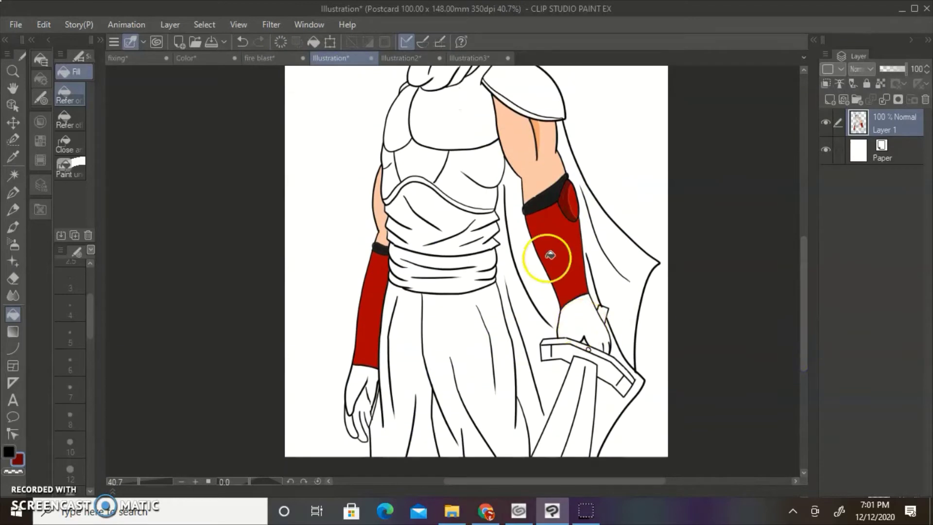
left_click(583, 323)
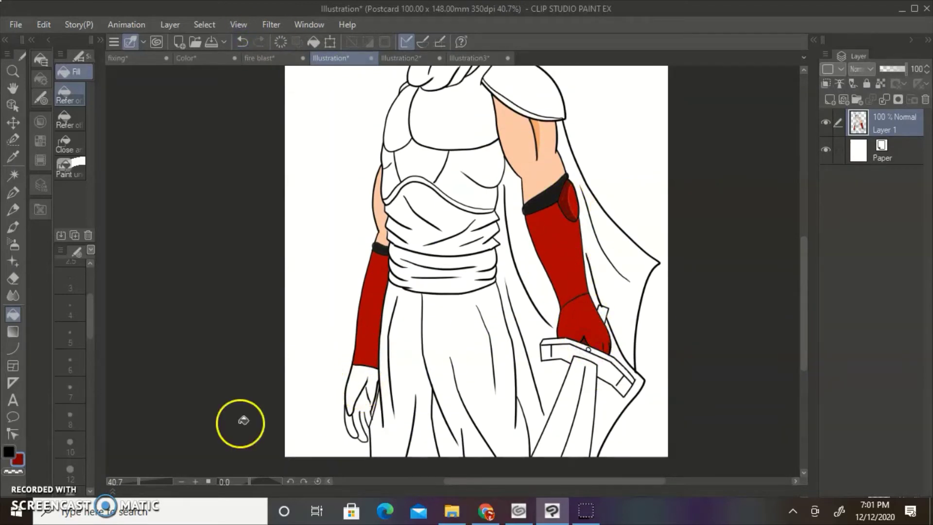
key("p")
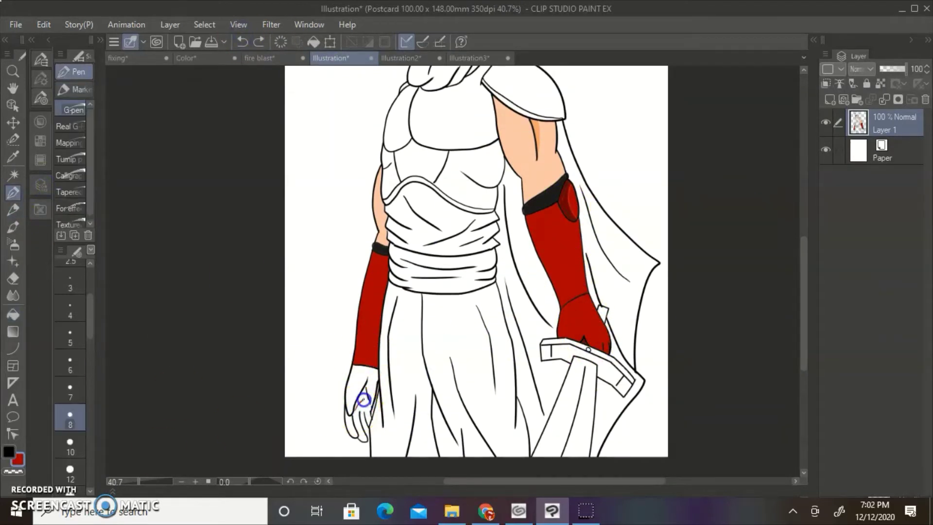
key("g")
left_click(364, 381)
left_click(365, 391)
- Outline a shadow strip along the inner edge of the empty hand's forearm guard and fill it dark red
key("p")
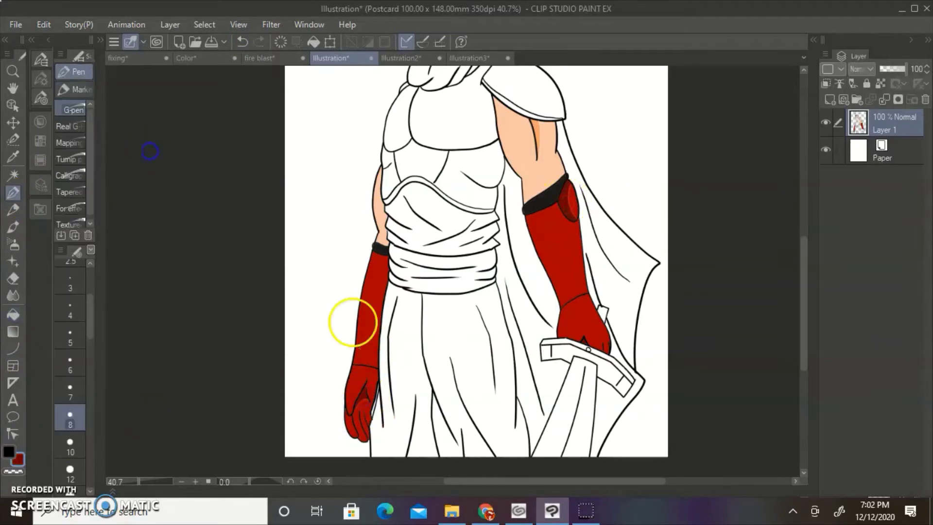
left_click_drag(384, 270, 389, 256)
left_click(13, 315)
left_click(377, 322)
- Colour the irises with the glove's red, and fill the rest of both eyes with pink FF8887
mouse_move(803, 358)
left_mouse_down()
mouse_move(804, 304)
mouse_move(796, 322)
left_mouse_up()
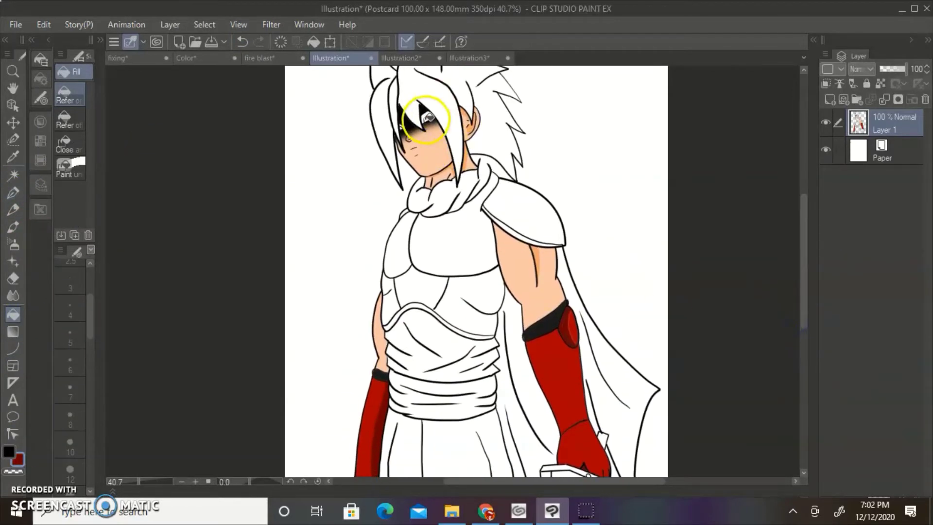
left_click(242, 42)
right_click(371, 417)
left_click(426, 118)
double_click(19, 461)
left_click_drag(339, 199, 342, 162)
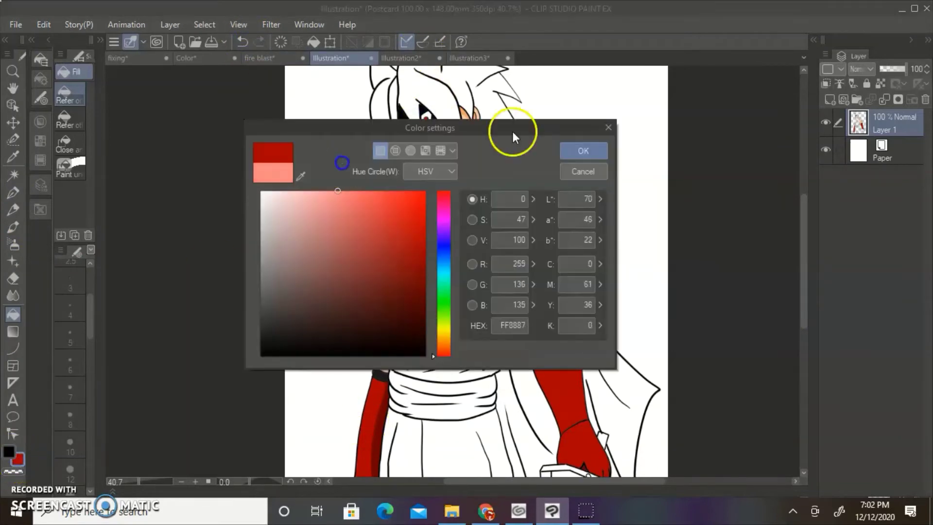
left_click(579, 150)
left_click(423, 115)
left_click(404, 126)
- Sample light pink from the Illustration2 reference and colour the sword's pommel with it
left_click_drag(805, 303, 773, 338)
left_click(401, 58)
right_click(624, 294)
left_click(327, 60)
left_click(605, 335)
key("p")
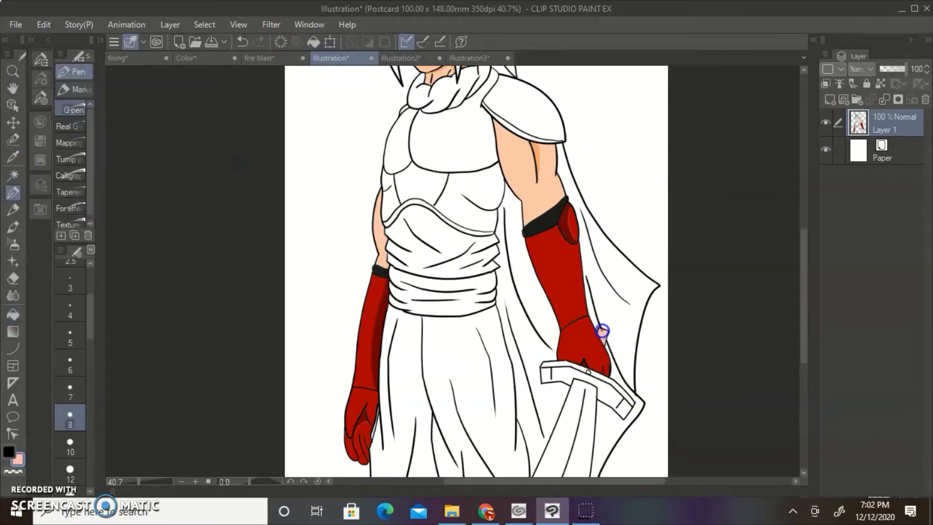
- Sample dark maroon from the Illustration2 reference and fill the sections of the sword's crossguard with it
left_click(402, 58)
right_click(461, 230)
left_click(331, 58)
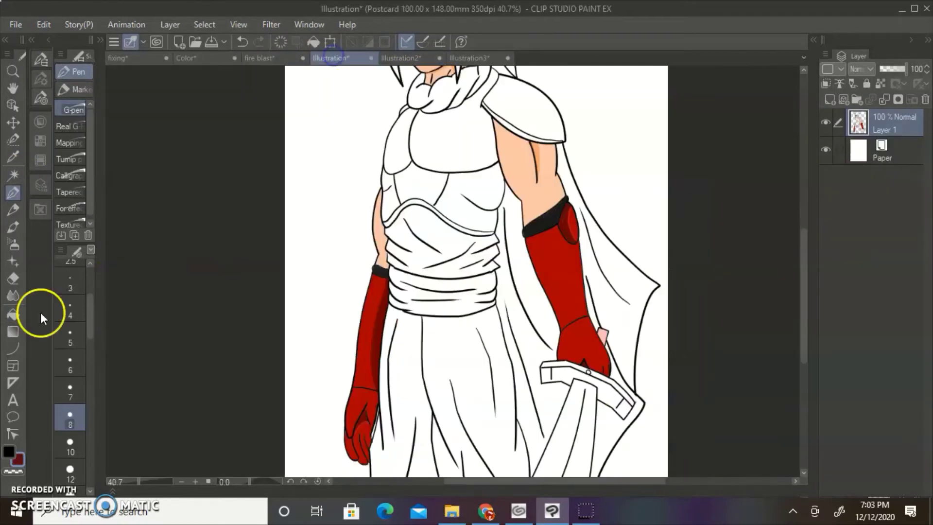
left_click(13, 315)
left_click(563, 374)
left_click(613, 385)
left_click(19, 459)
left_click(606, 132)
- Sample light pink from the reference armour and fill the sword's blade with it
left_click(416, 59)
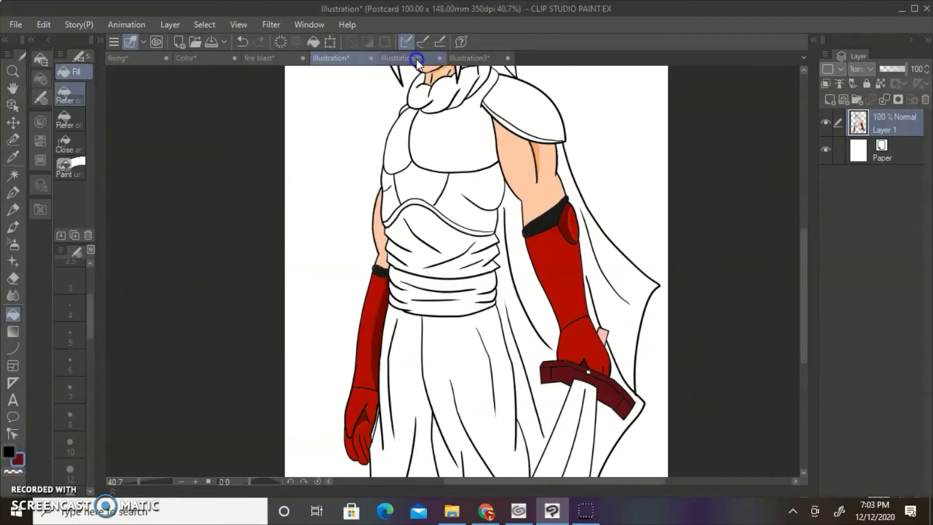
right_click(372, 132)
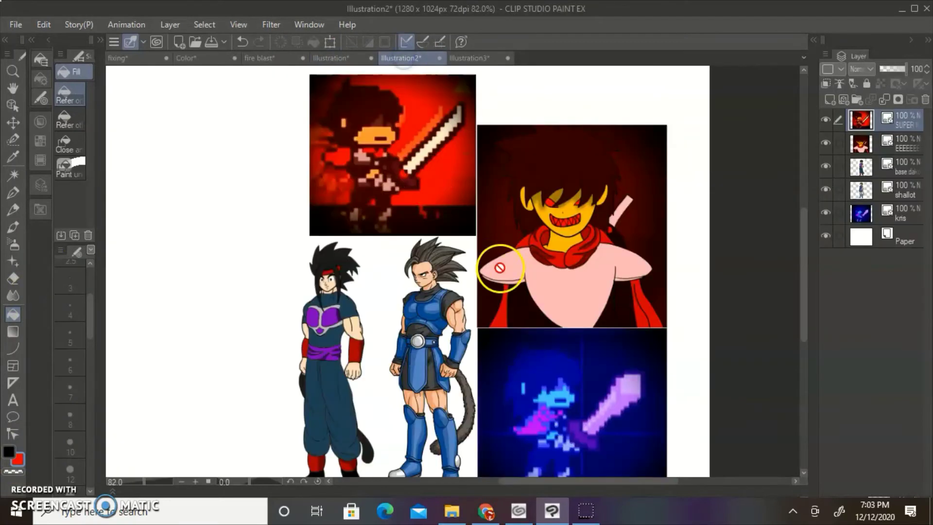
left_click(453, 118, "alt")
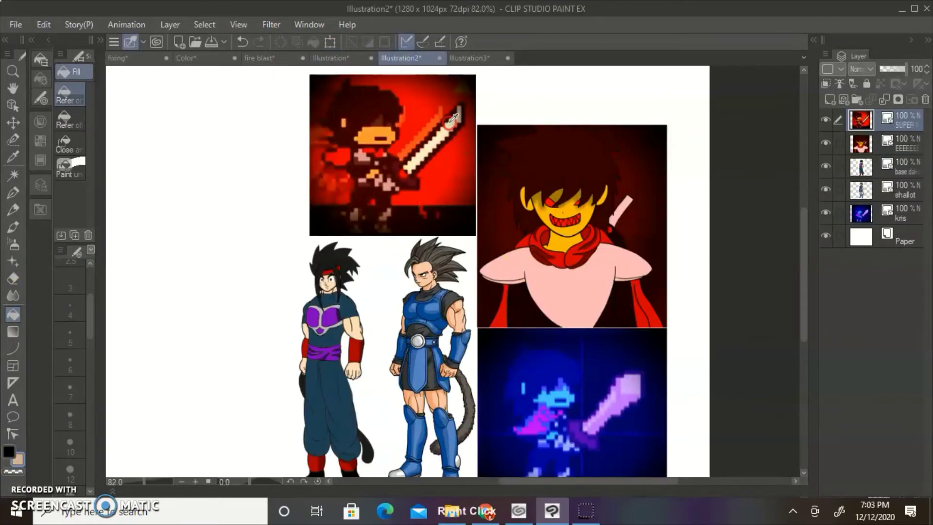
right_click(605, 247)
left_click(340, 58)
left_click(569, 454)
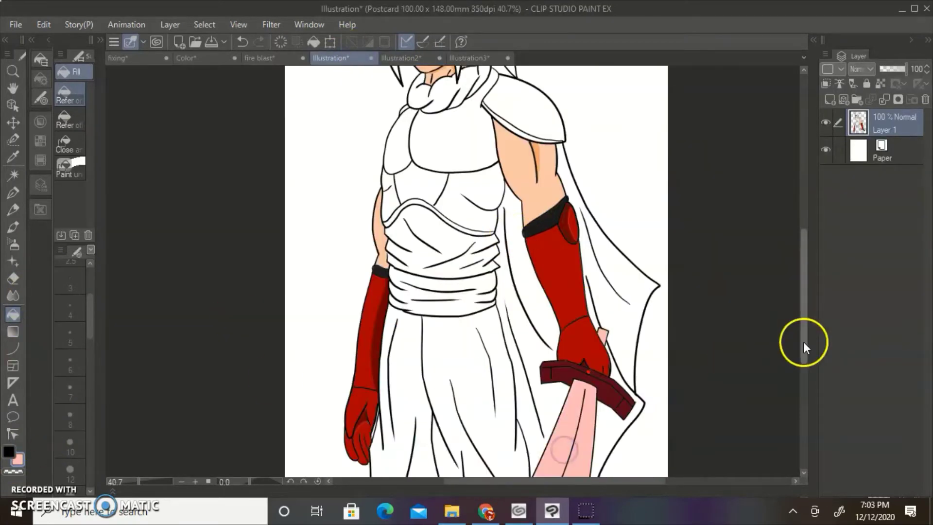
left_click_drag(804, 343, 804, 364)
left_click(11, 453)
key("p")
key("ctrl+z")
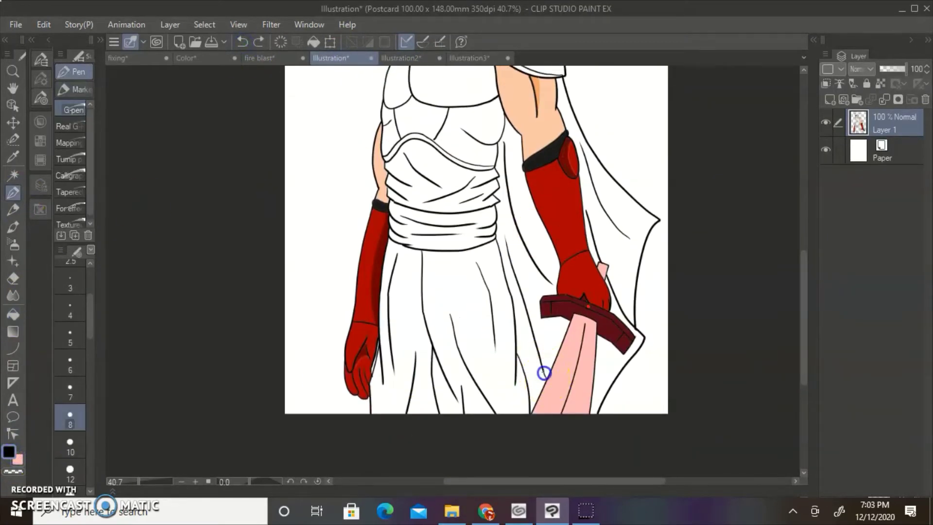
- Sample the glove's red and draw shadow outlines with the G-pen beside the cape's fold lines
right_click(557, 214)
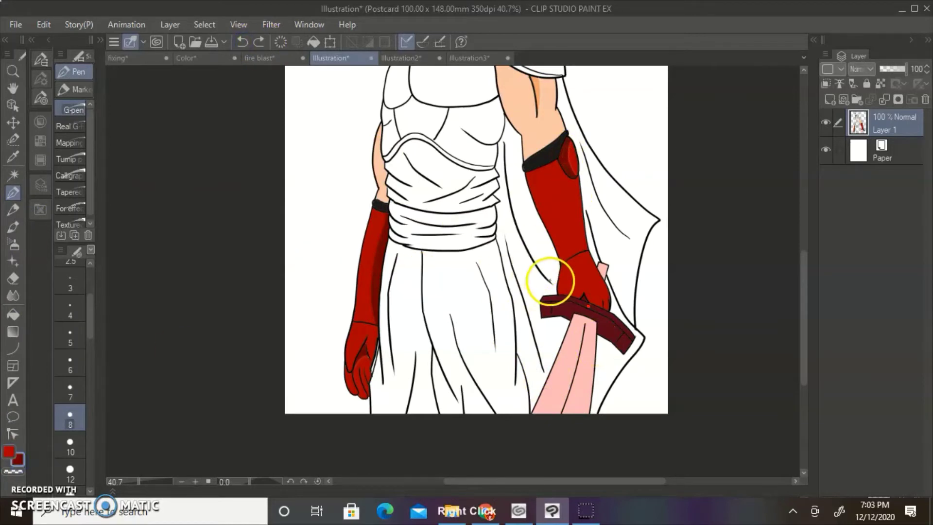
mouse_move(550, 281)
left_mouse_down()
mouse_move(505, 144)
mouse_move(525, 225)
left_mouse_up()
left_click(238, 42)
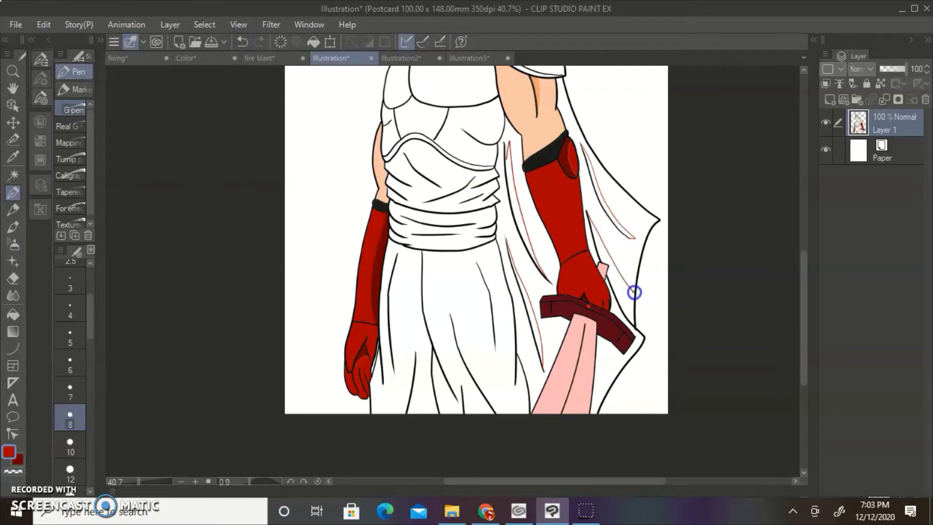
- Fill all the main areas of the cape with red
left_click_drag(805, 317, 804, 277)
left_click(13, 314)
left_click(610, 345)
left_click(552, 383)
mouse_move(805, 312)
left_mouse_down()
mouse_move(806, 356)
mouse_move(794, 298)
left_mouse_up()
left_click(600, 363)
- Switch to the dark red sub colour and fill the outlined fold shadows of the cape
left_click(18, 459)
left_click(528, 300)
left_click(518, 204)
left_click(624, 279)
left_click(610, 204)
- Draw fold shadow outlines on the scarf with the G-pen and fill the scarf's sections with red
left_click(13, 193)
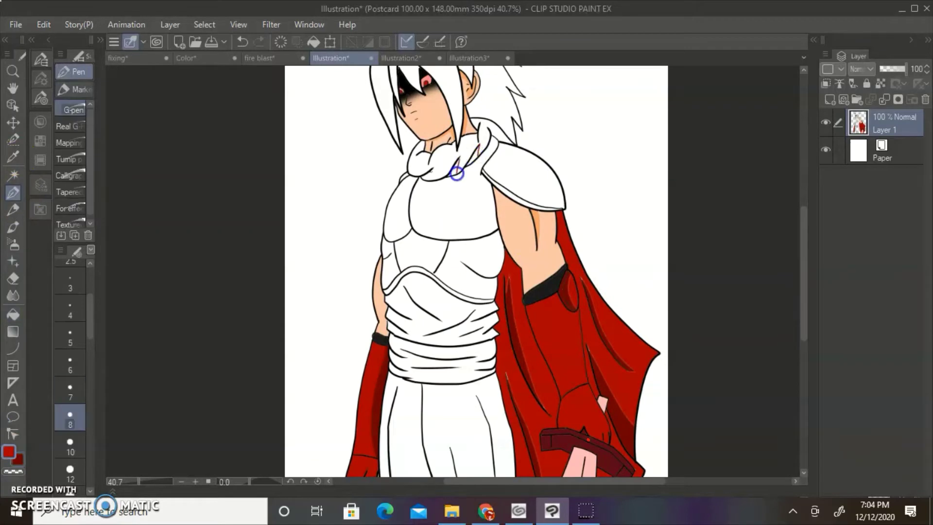
left_click_drag(492, 138, 479, 157)
left_click(18, 460)
left_click(13, 315)
left_click(419, 164)
left_click(443, 161)
left_click(469, 147)
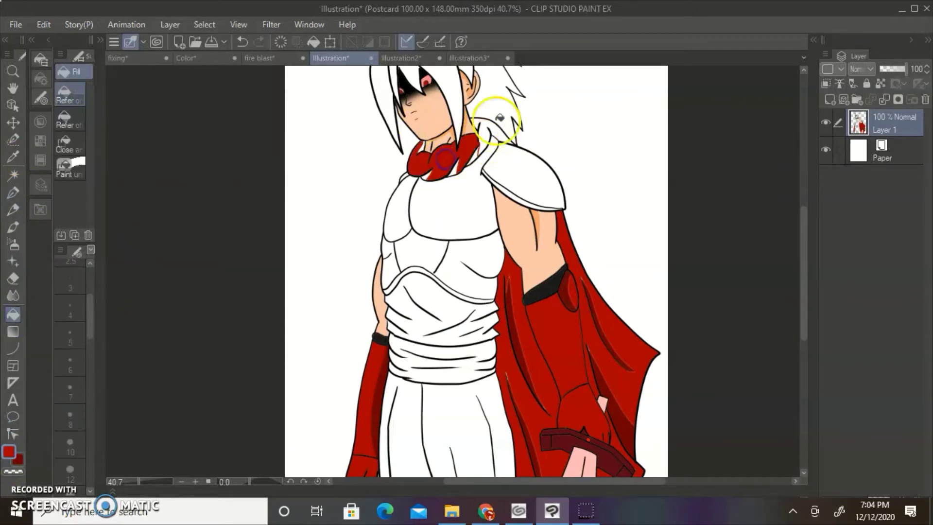
left_click(495, 131)
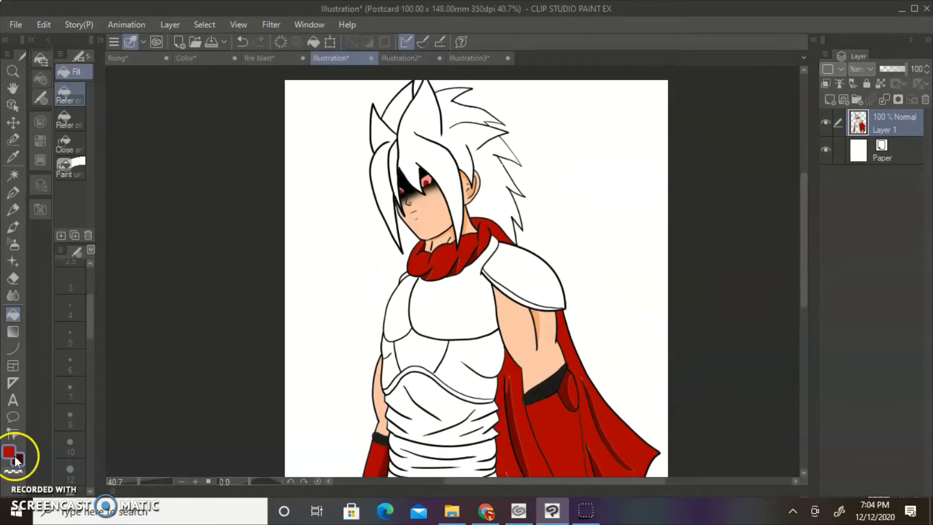
double_click(8, 452)
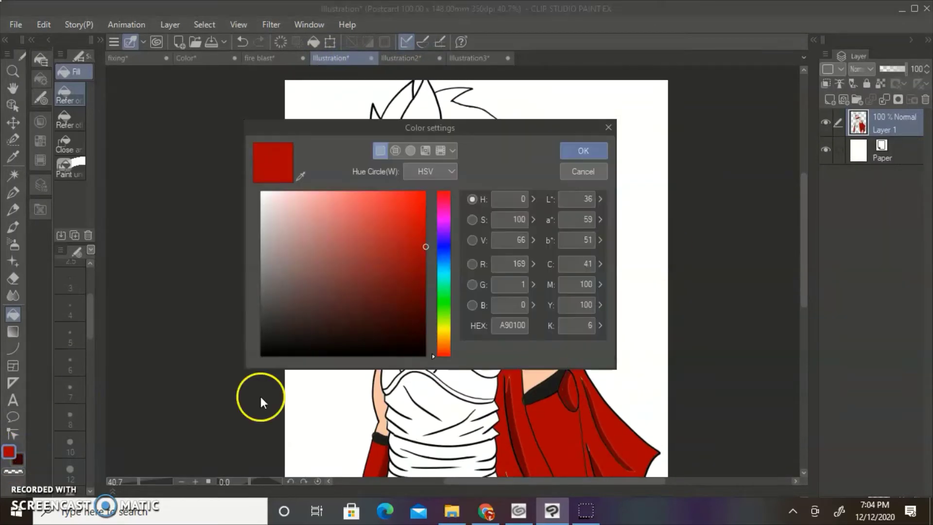
left_click_drag(272, 335, 243, 328)
left_click(585, 151)
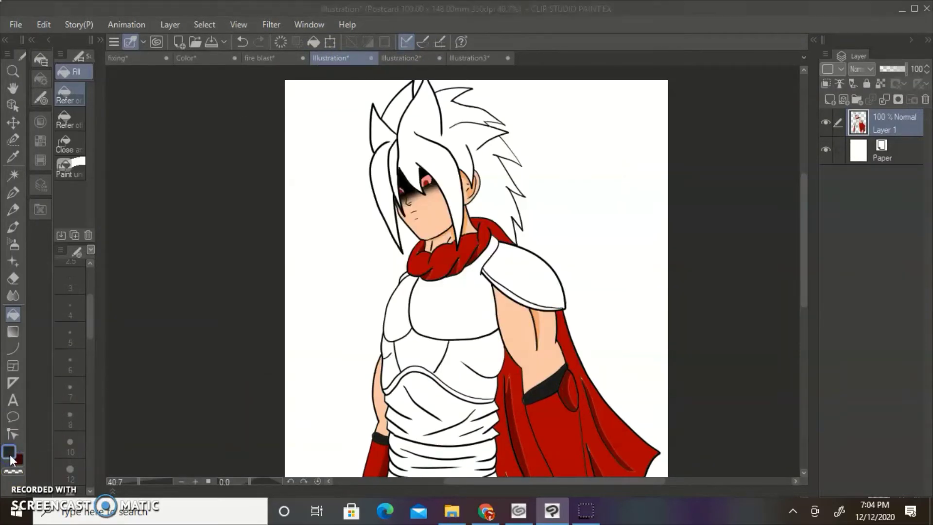
double_click(10, 454)
left_click(589, 152)
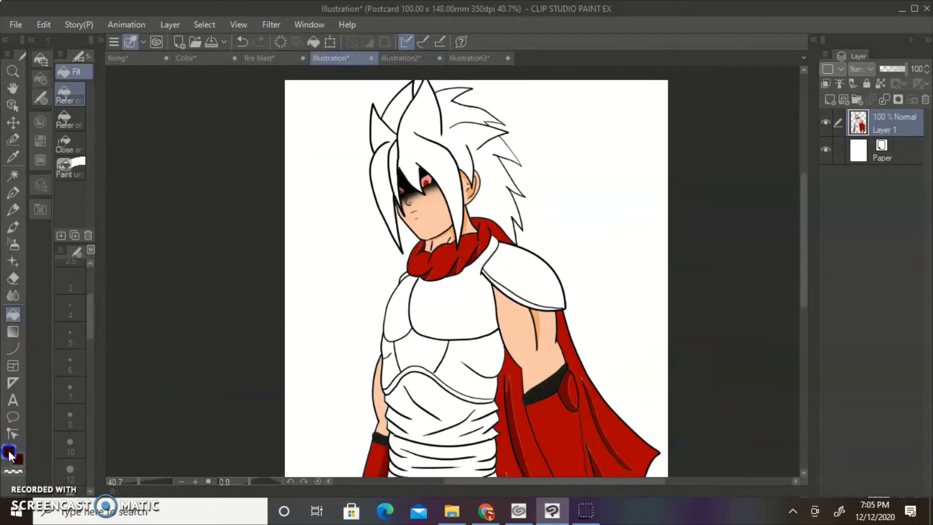
- Set the main colour to dark red, outline the central hair lock's shadow with the G-pen and fill it with the darker sub colour
double_click(9, 454)
left_click(427, 320)
key("Return")
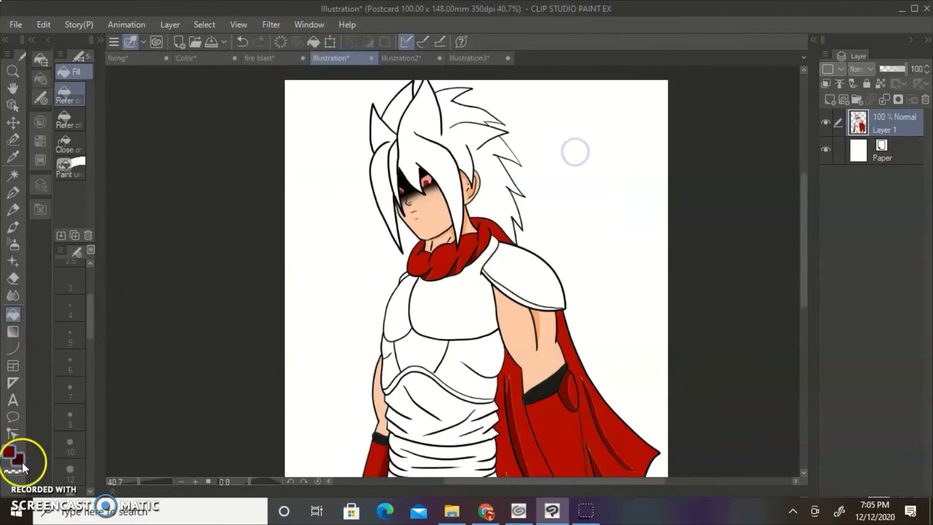
key("p")
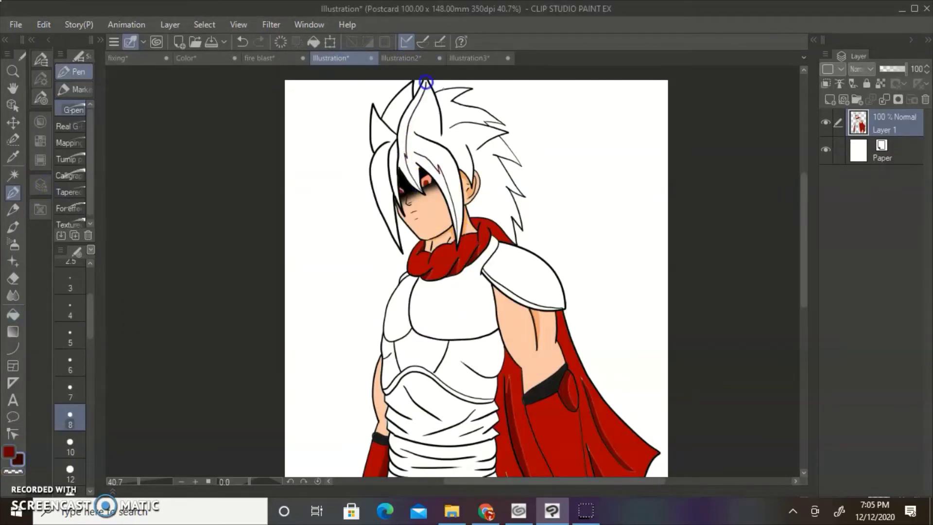
mouse_move(440, 121)
left_mouse_down()
mouse_move(451, 153)
mouse_move(452, 127)
left_mouse_up()
left_click(13, 315)
left_click(402, 146)
left_click(455, 114)
left_click(243, 42)
- Outline shadows with the G-pen on the back hair and the long outer front lock, and fill them with the darkest red
left_click(13, 194)
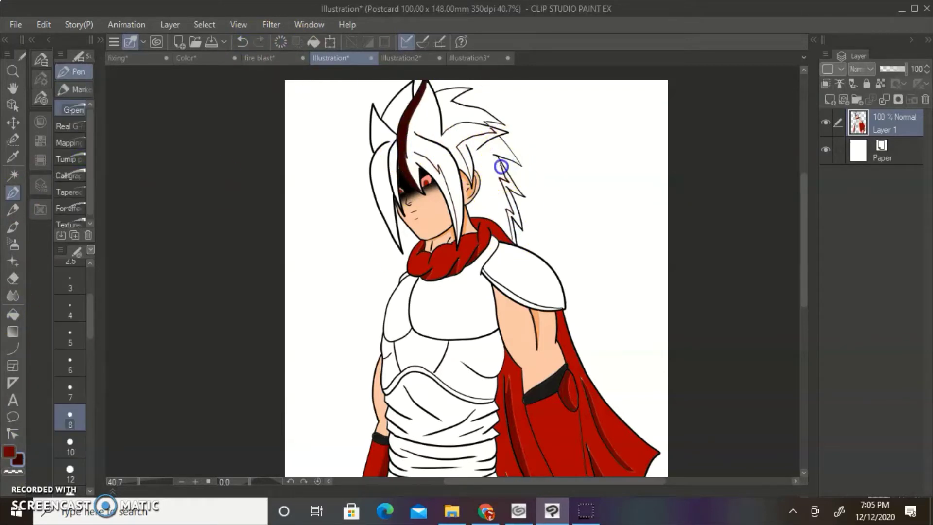
left_click(14, 314)
left_click(495, 201)
left_click(13, 194)
left_click_drag(401, 249, 382, 154)
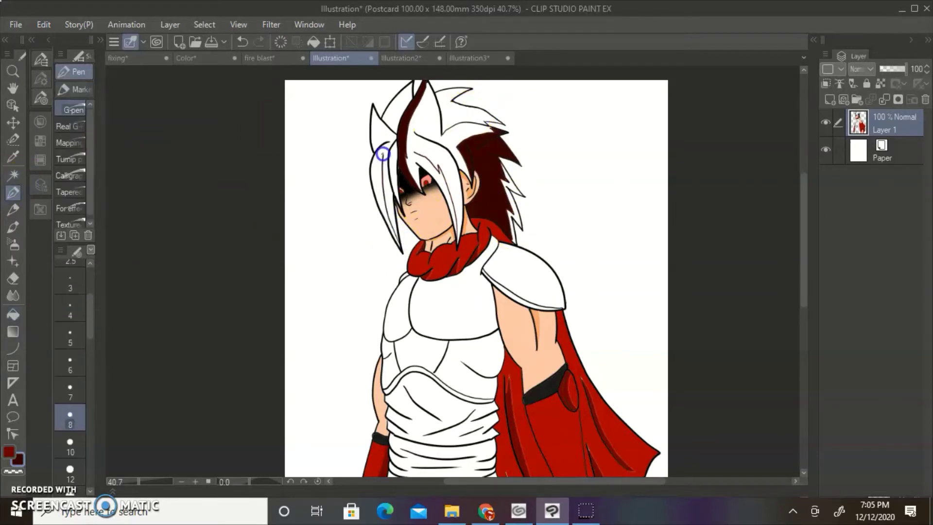
key("g")
left_click(371, 156)
- Outline shadows on the upper front hair spikes and the fringe beside the eye, and fill them with the darkest red
left_click(13, 193)
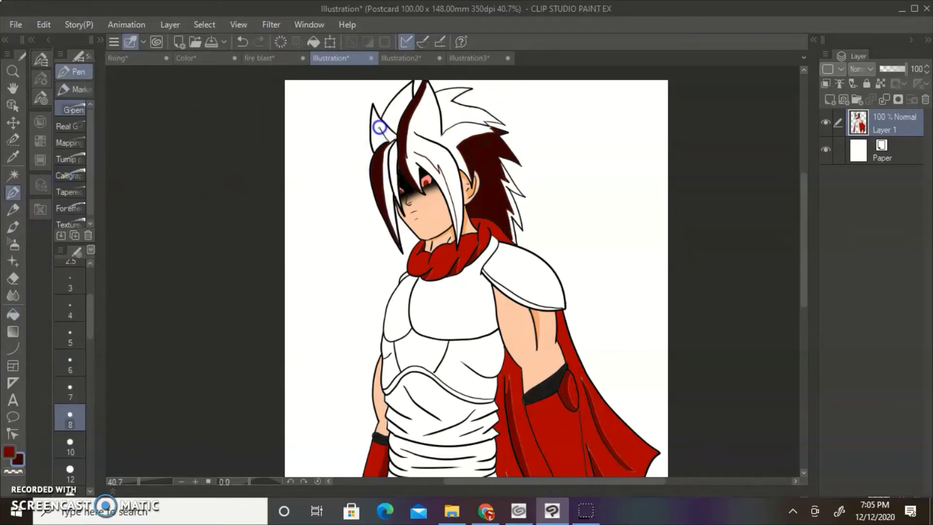
left_click(13, 314)
left_click(381, 129)
left_click(13, 193)
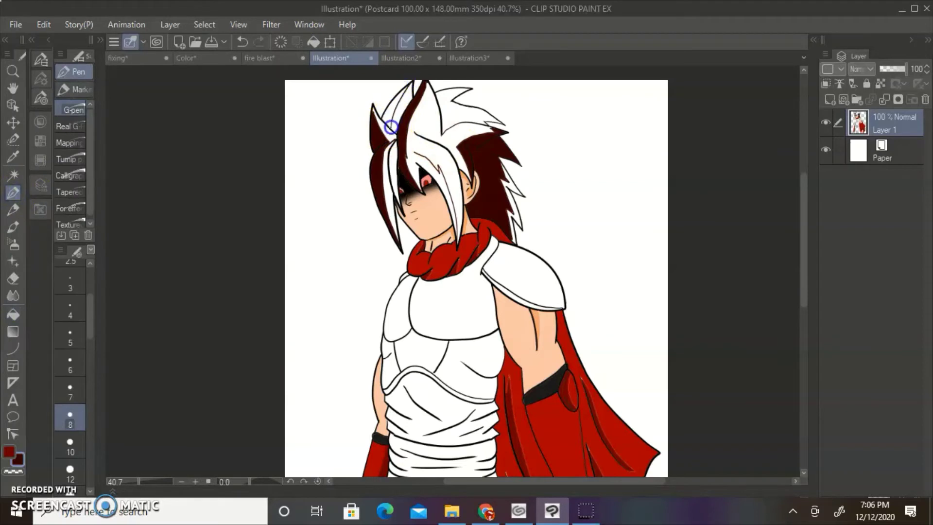
key("g")
left_click(13, 193)
left_click_drag(415, 152, 414, 150)
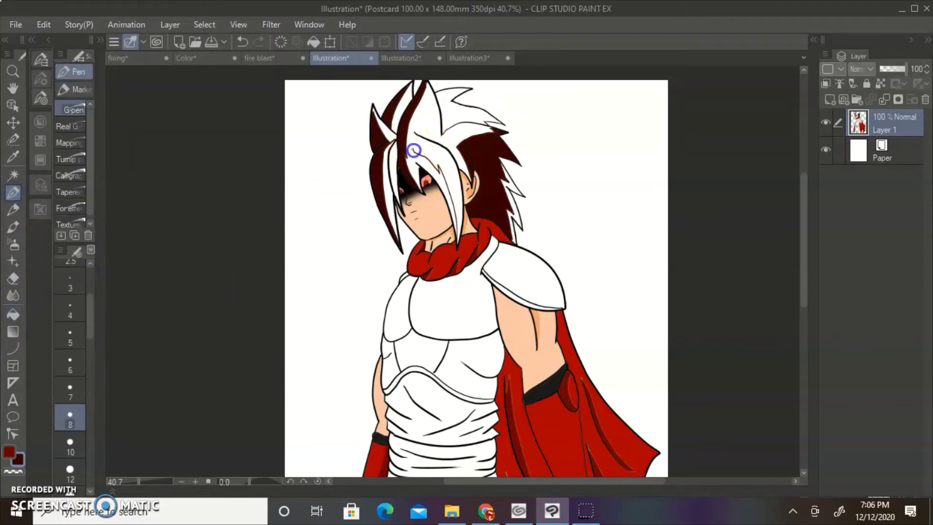
left_click(13, 316)
left_click(434, 152)
- Switch to the dark red main colour and fill the remaining white areas of the front hair locks and spikes
left_click(8, 452)
left_click(430, 117)
left_click(393, 179)
left_click(388, 182)
left_click(401, 109)
left_click(375, 112)
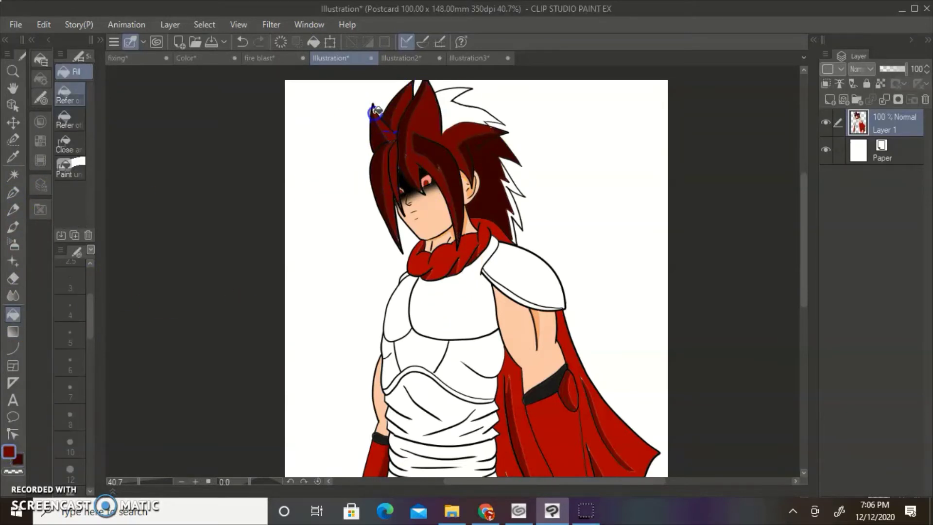
- Outline shadows on the upper back hair spikes and fill the shadows and remaining hair with the two dark reds
key("p")
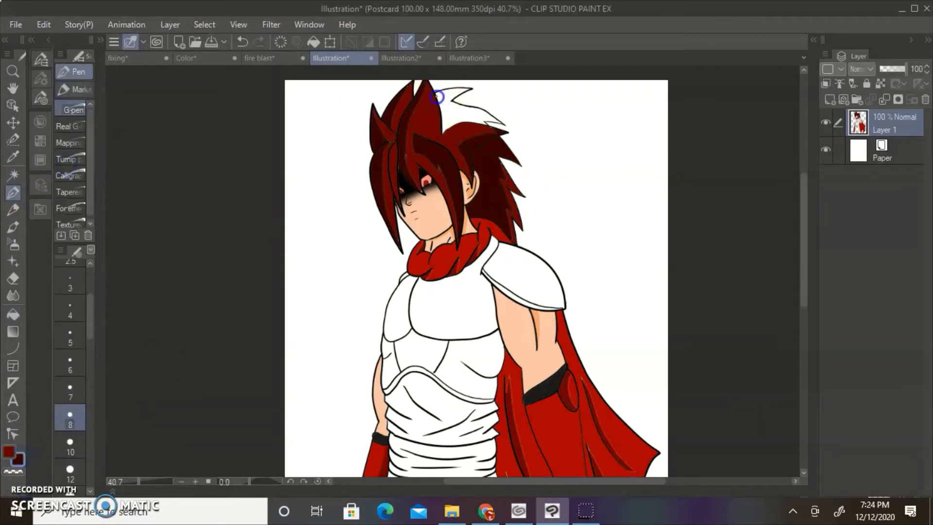
key("ctrl+z")
left_click_drag(500, 123, 455, 103)
left_click(13, 314)
left_click(456, 141)
left_click(466, 116)
left_click(9, 452)
left_click(447, 92)
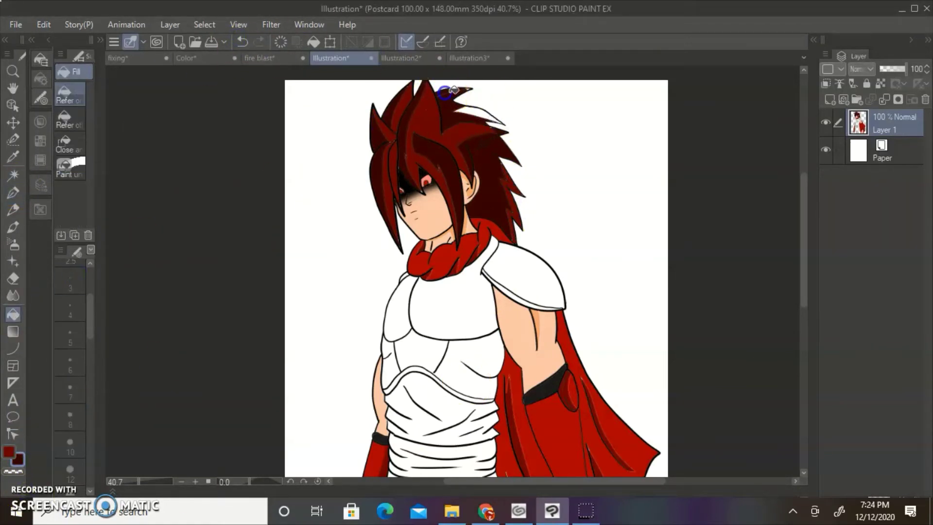
left_click(242, 41)
key("ctrl+y")
key("p")
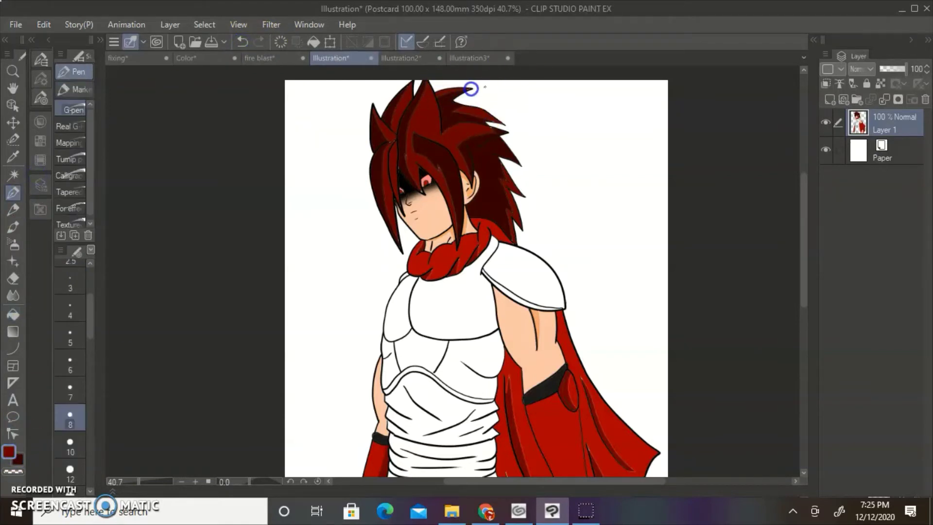
- Set the sub colour to near-black, outline fold shadows on the midriff cloth with the G-pen and fill the cloth
left_click(18, 458)
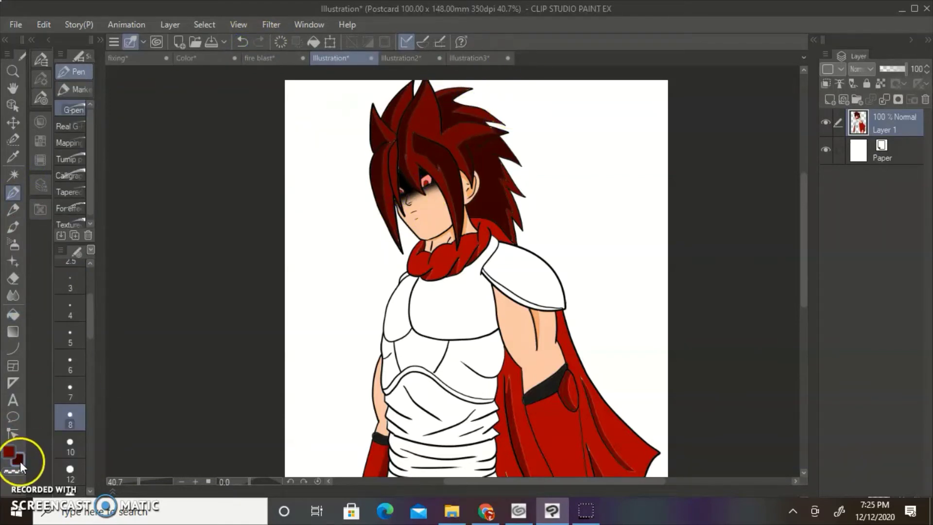
right_click(413, 327)
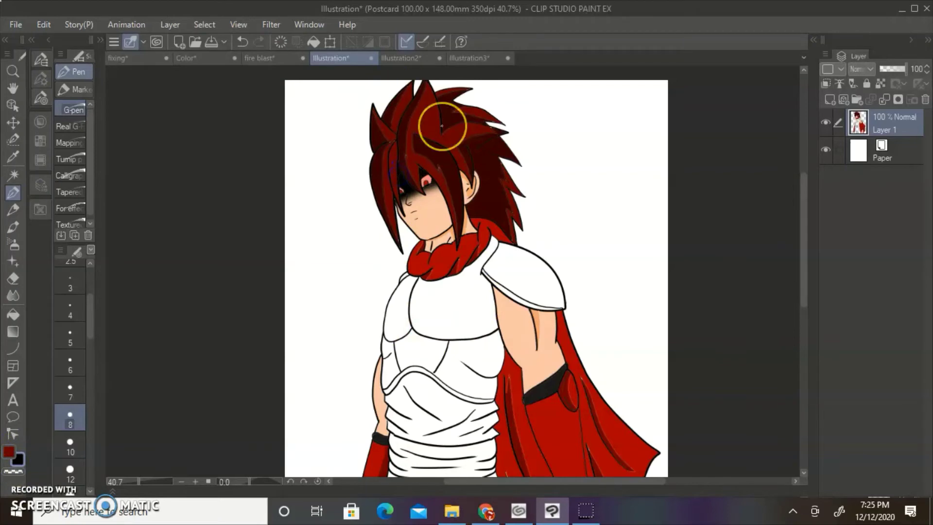
scroll(798, 320, "down", 5)
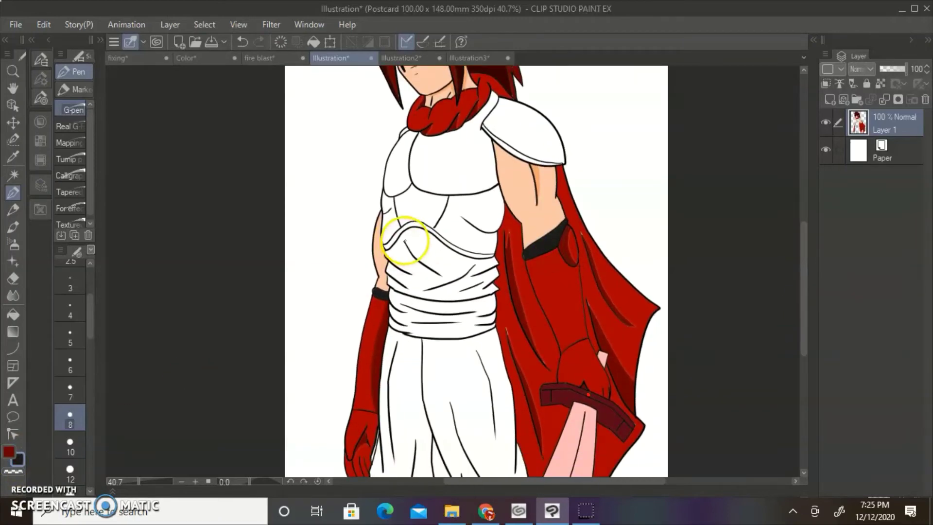
left_click_drag(404, 241, 443, 277)
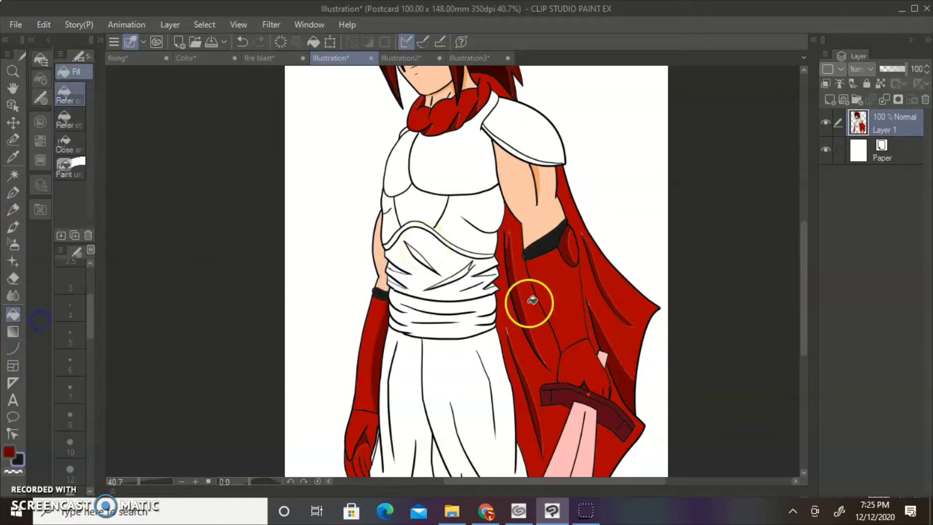
left_click(13, 314)
left_click(454, 258)
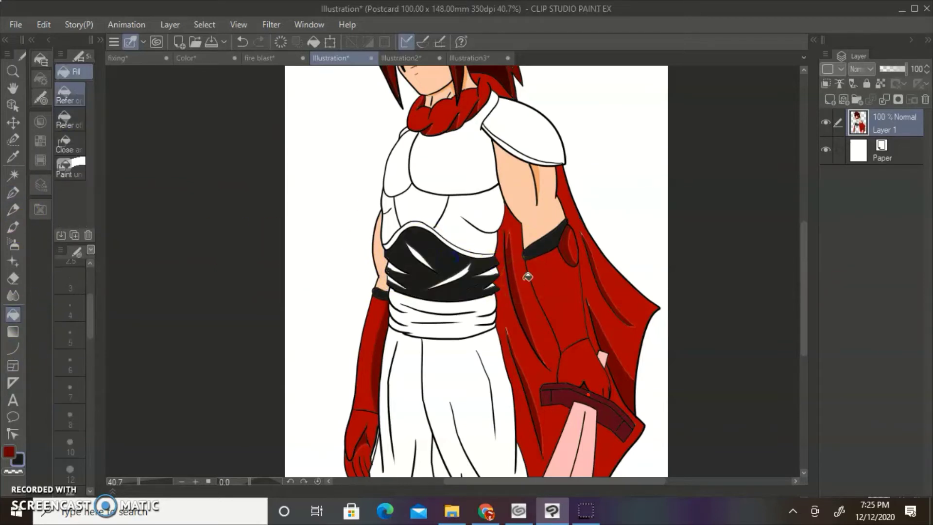
- Darken the sub colour and fill the outlined fold shadows of the midriff cloth with it
double_click(18, 460)
left_click(261, 348)
left_click(573, 151)
left_click(419, 259)
left_click(395, 267)
left_click(399, 283)
left_click(458, 276)
left_click(490, 284)
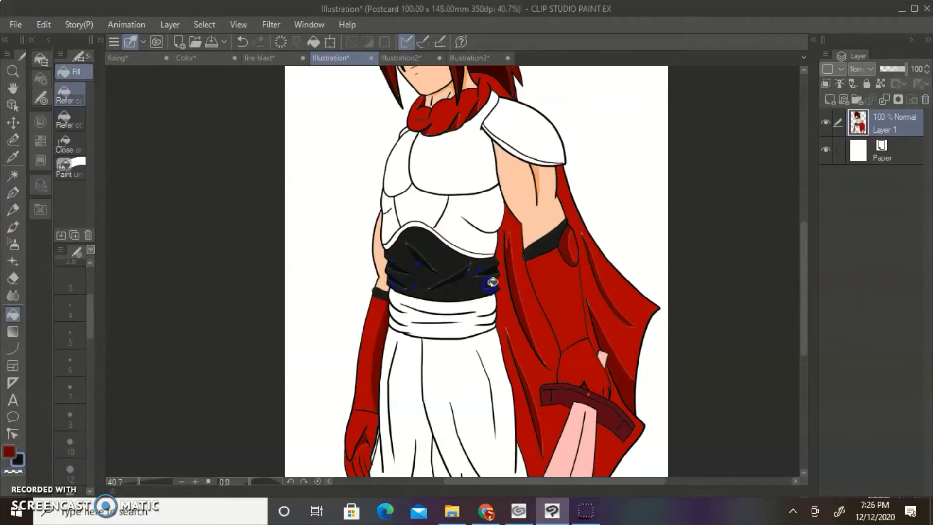
- Outline fold shadows on the waist sash with the G-pen and fill the sash's main areas with red
key("p")
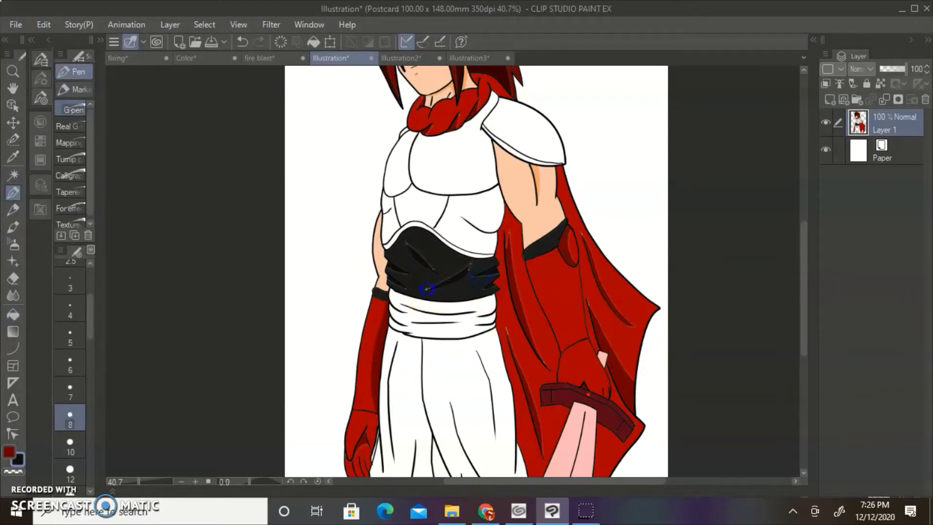
scroll(623, 153, "down", 3)
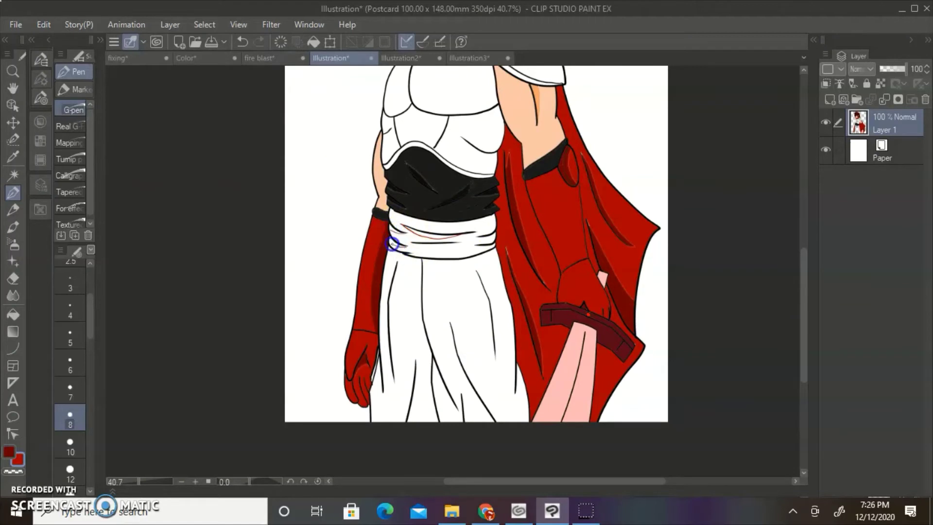
left_click_drag(413, 245, 461, 243)
left_click(13, 314)
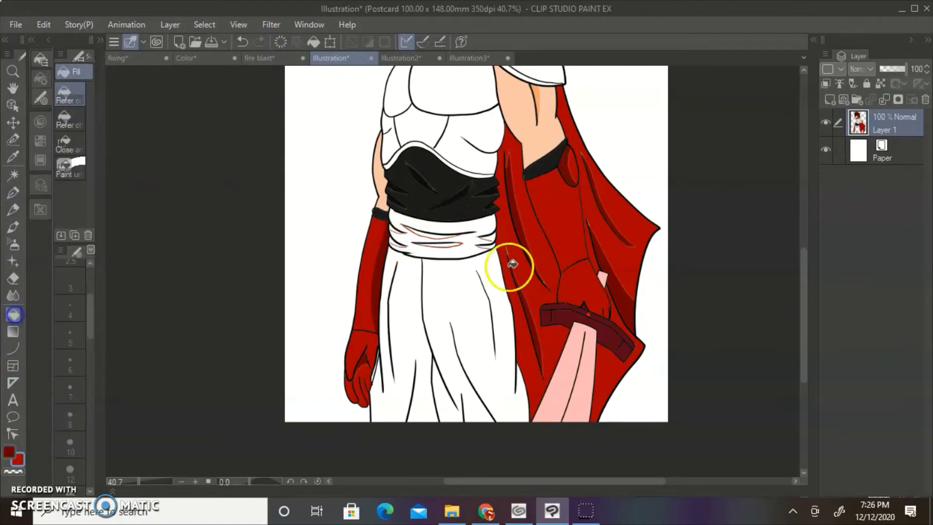
left_click(452, 250)
left_click(401, 245)
left_click(243, 40)
left_click(396, 236)
left_click(241, 43)
- Switch to the dark red main colour and fill the outlined fold shadows of the waist sash
left_click(10, 451)
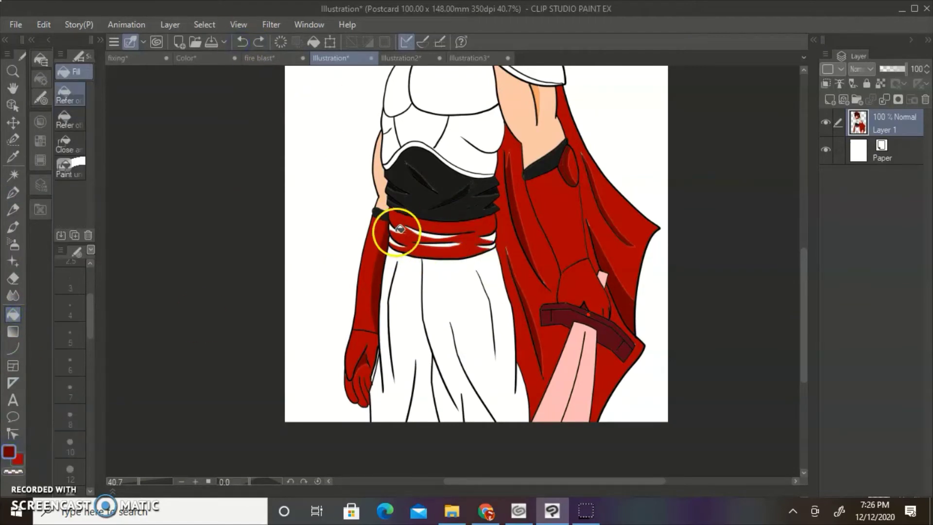
left_click(396, 232)
left_click(431, 235)
left_click(432, 244)
left_click(488, 241)
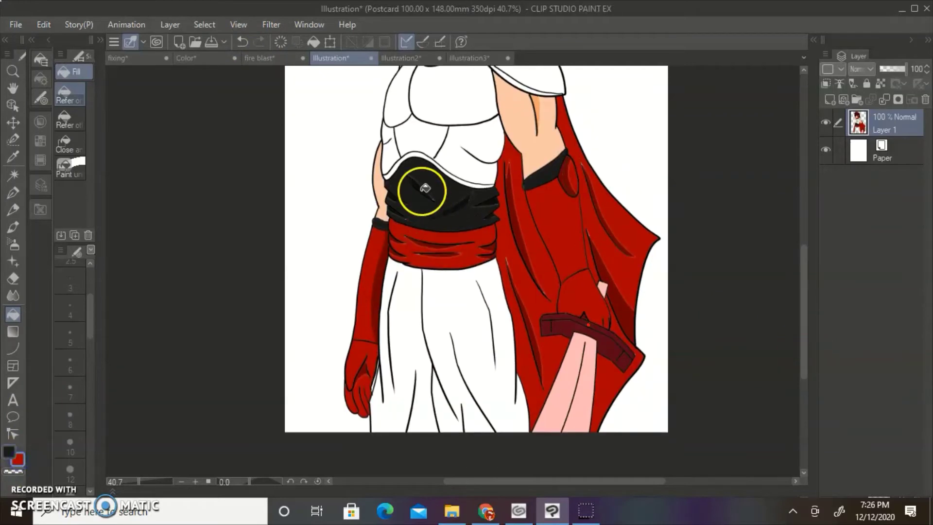
- Switch to the near-black main colour and draw fold shadow outlines on the trousers with the G-pen
left_click(8, 451)
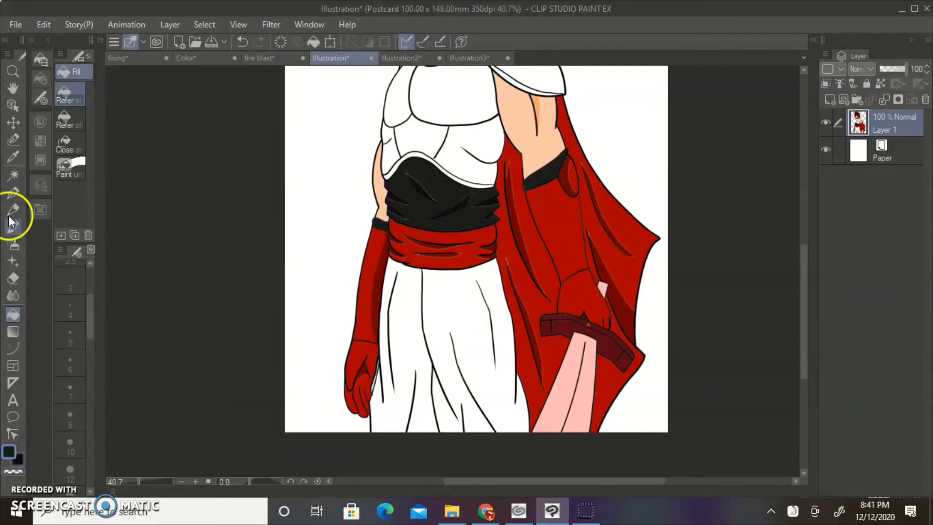
left_click(13, 193)
left_click_drag(476, 283, 478, 291)
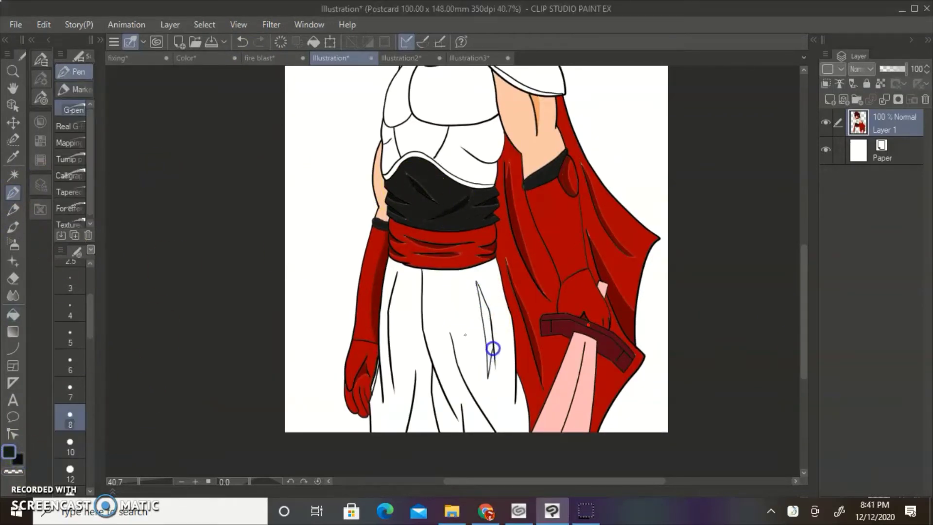
left_click_drag(450, 332, 463, 363)
left_click_drag(516, 403, 518, 388)
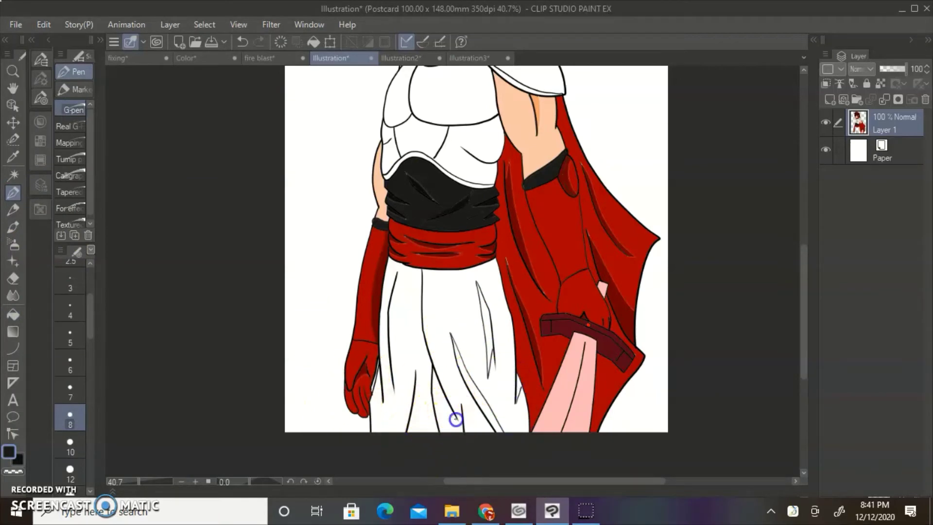
left_click(242, 42)
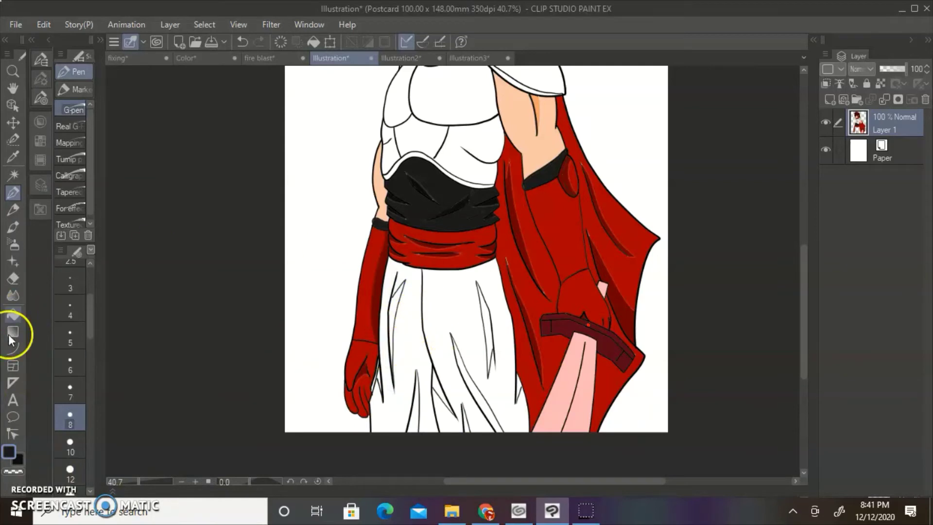
- Fill the trousers with near-black, and fill their outlined fold shadows with the darker sub colour
left_click(13, 314)
left_click(451, 349)
left_click(18, 459)
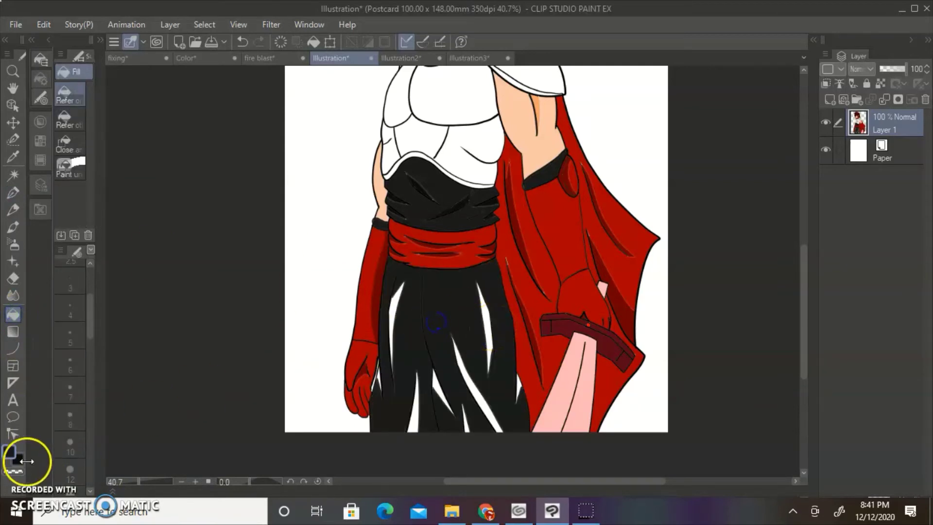
left_click(383, 375)
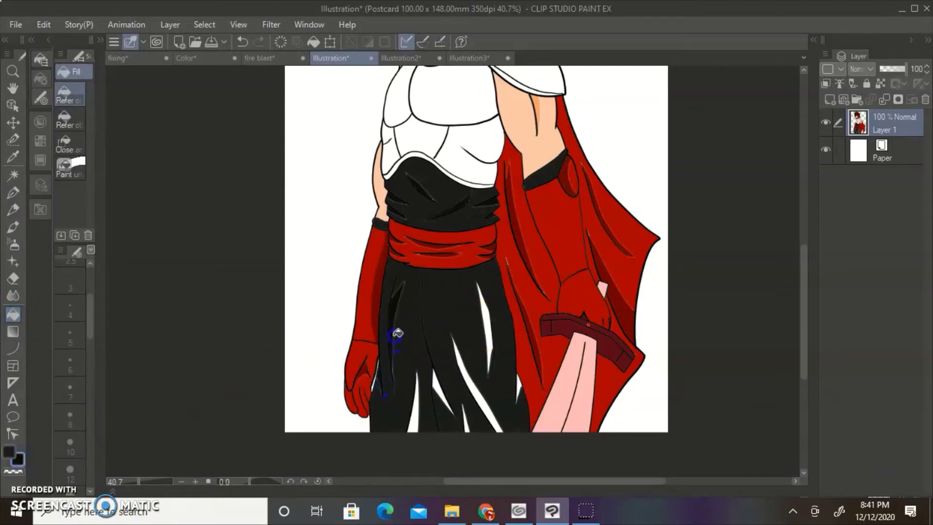
left_click(448, 361)
left_click(493, 372)
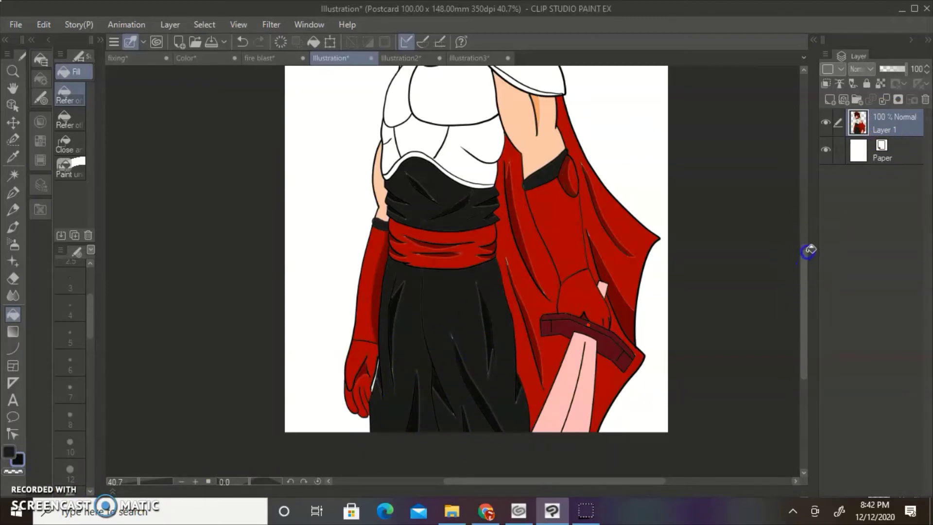
- Sample a lighter blue as main colour and a darker blue as sub colour from the blue-armoured figure in Illustration2
mouse_move(809, 250)
left_mouse_down()
mouse_move(798, 183)
mouse_move(798, 208)
left_mouse_up()
left_click(426, 60)
right_click(431, 305)
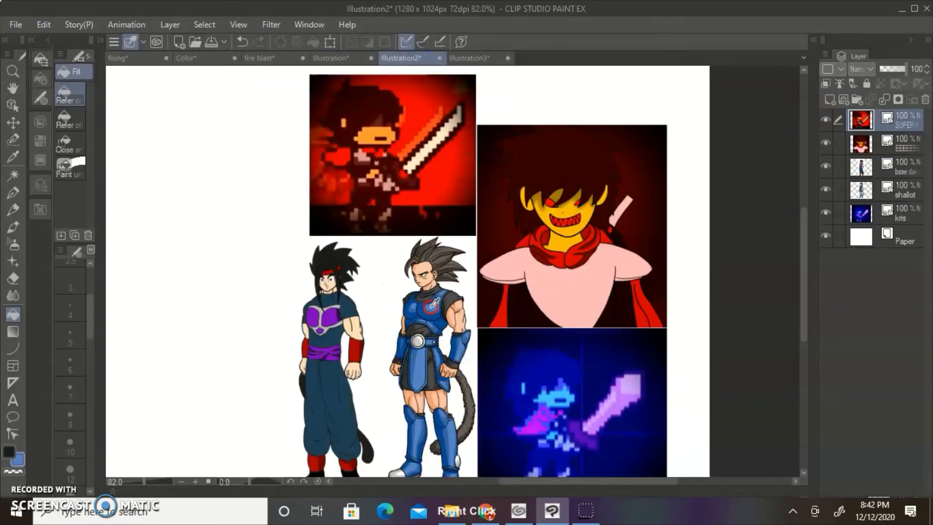
left_click(8, 453)
right_click(430, 308)
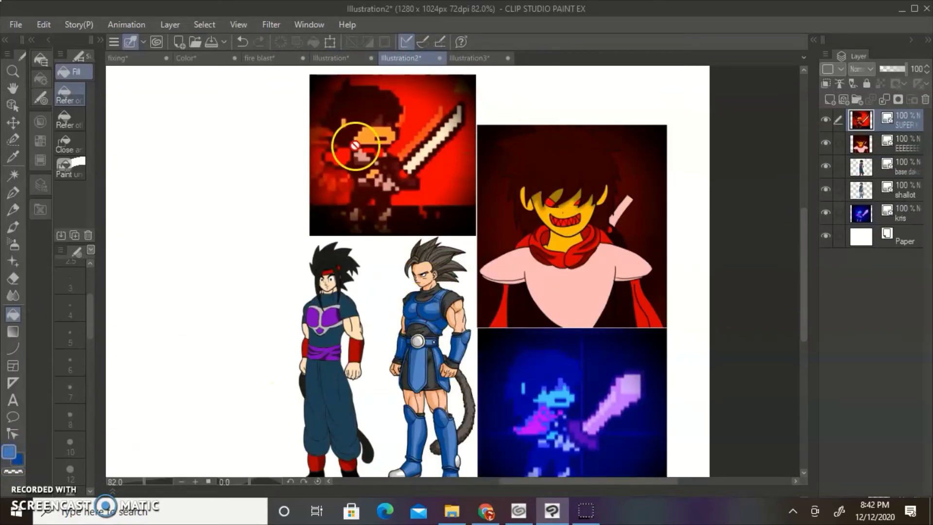
- Return to the Illustration canvas and fill all the chest and shoulder armour plates with the darker blue
left_click(340, 58)
left_click(17, 447)
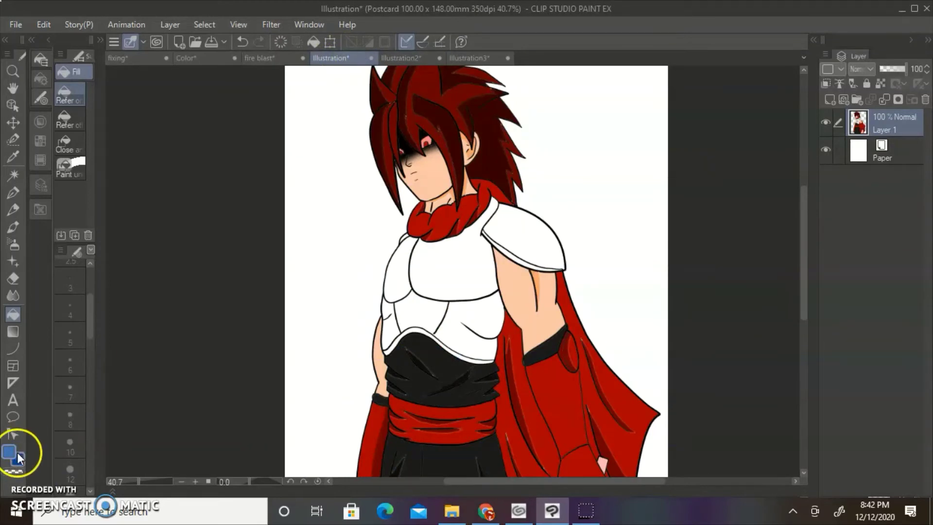
left_click(13, 192)
left_click(339, 167)
left_click(13, 314)
left_click(411, 285)
mouse_move(465, 338)
left_mouse_down()
mouse_move(441, 346)
mouse_move(395, 311)
mouse_move(403, 239)
mouse_move(505, 236)
left_mouse_up()
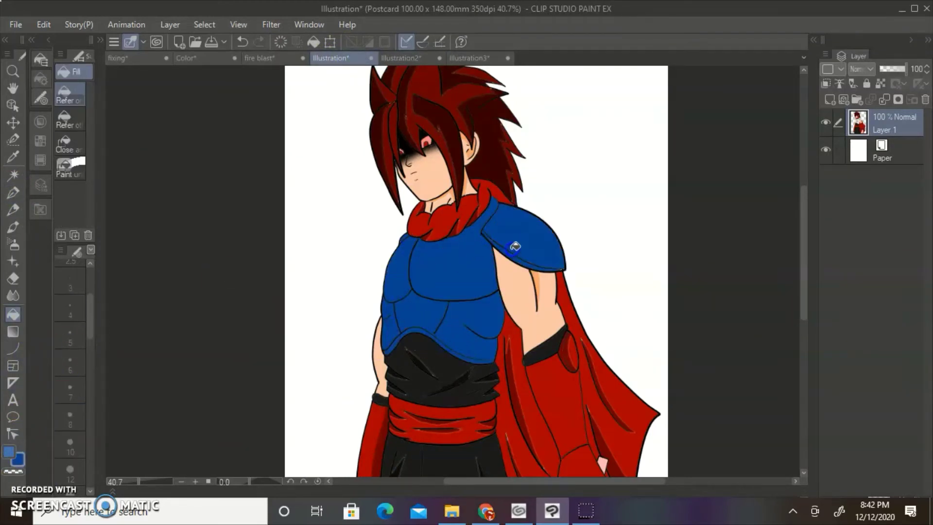
- Airbrush a soft round highlight on the large chest plate, lightening the main blue and spraying over the same spot again
left_click(14, 244)
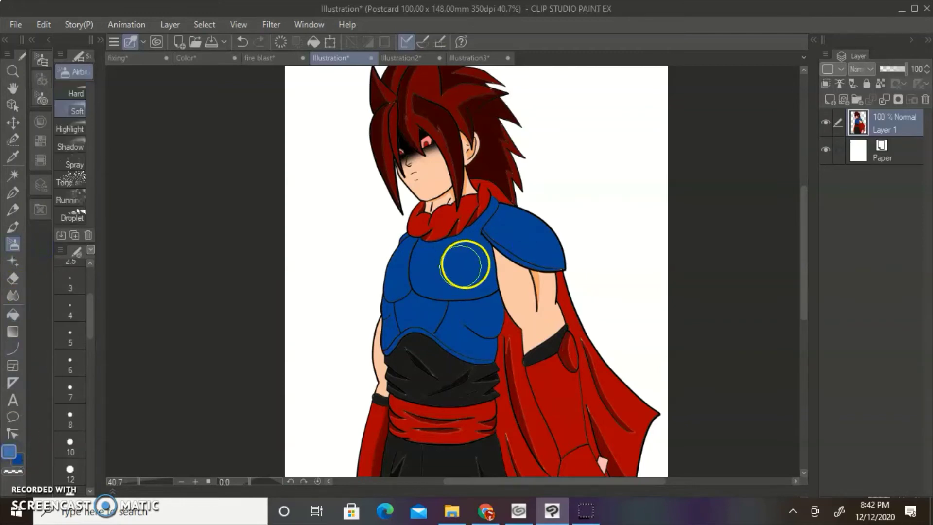
left_click_drag(462, 266, 458, 277)
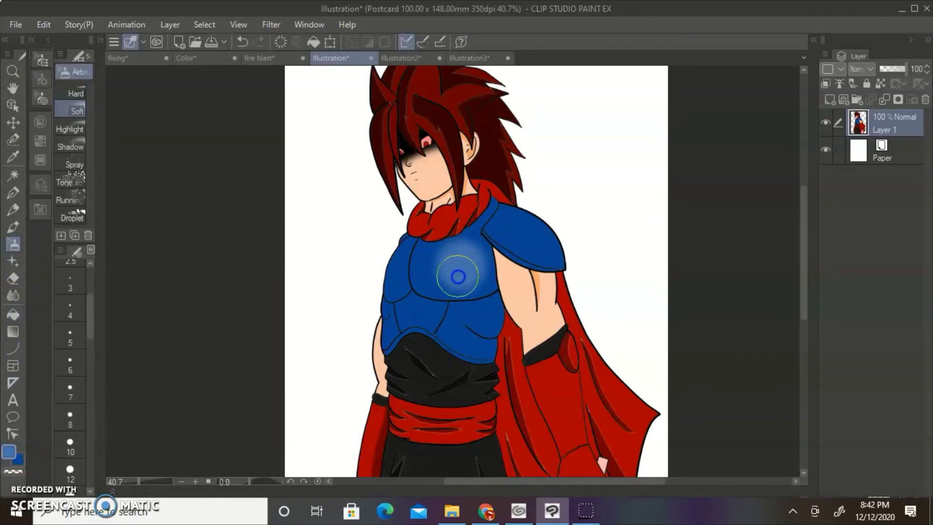
left_click(9, 452)
left_click(336, 218)
left_click(570, 151)
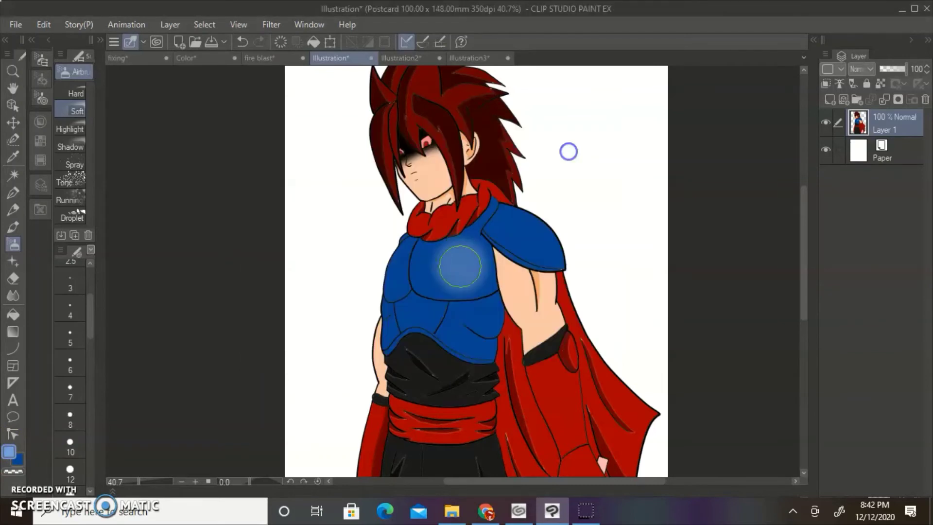
left_click(461, 266)
- Set the soft airbrush size to 70 and spray a smaller highlight onto the shoulder plate
scroll(77, 438, "down", 5)
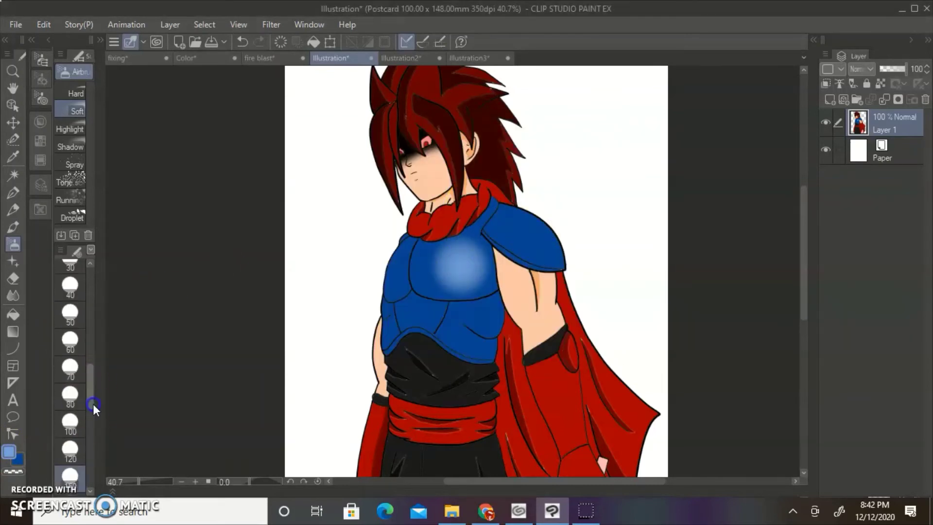
left_click(70, 372)
left_click_drag(541, 244, 537, 236)
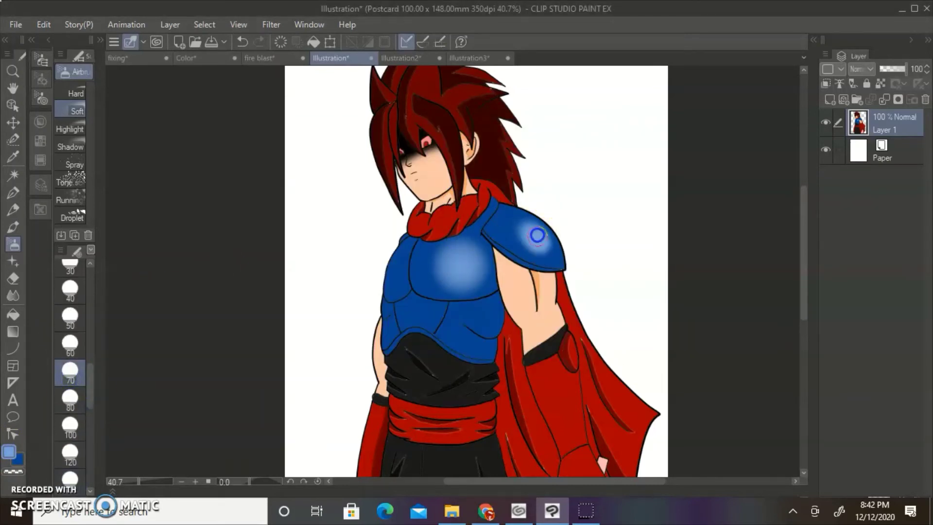
- Set the sub colour to dark navy and draw shadow outlines on the lower armour near the waist with the G-pen
double_click(19, 461)
left_click(419, 272)
left_click(582, 152)
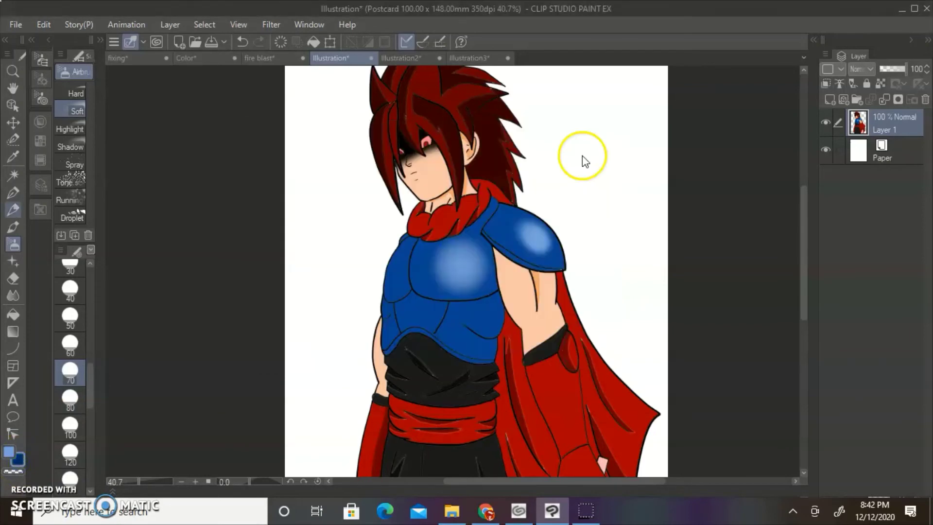
left_click(14, 194)
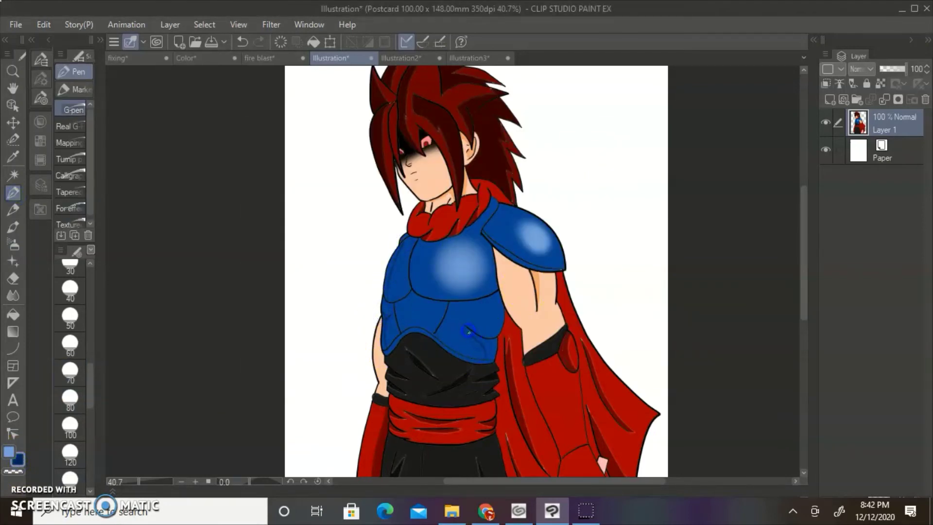
left_click(242, 46)
left_click(467, 332)
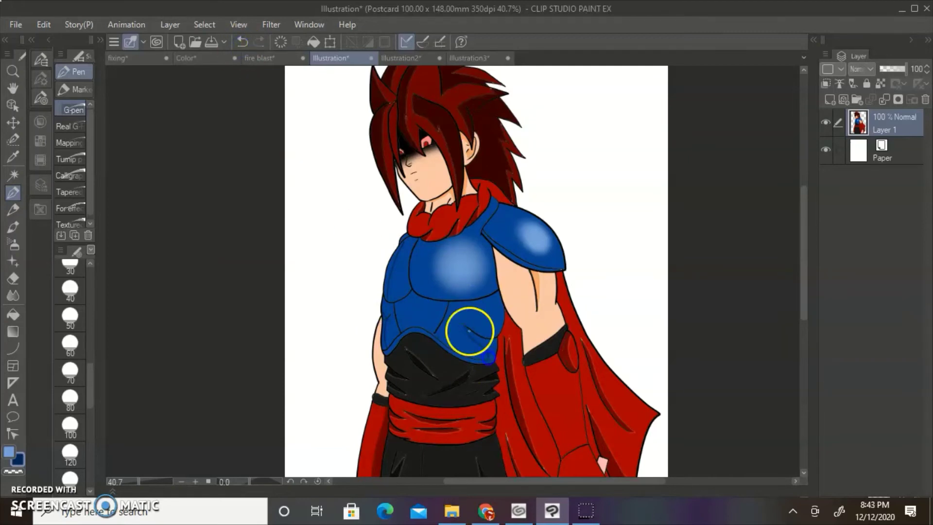
- Fill the outlined shadows on the lower armour with dark navy, undoing the spilled fill and closing the outline gap with the G-pen
left_click(13, 315)
left_click(489, 347)
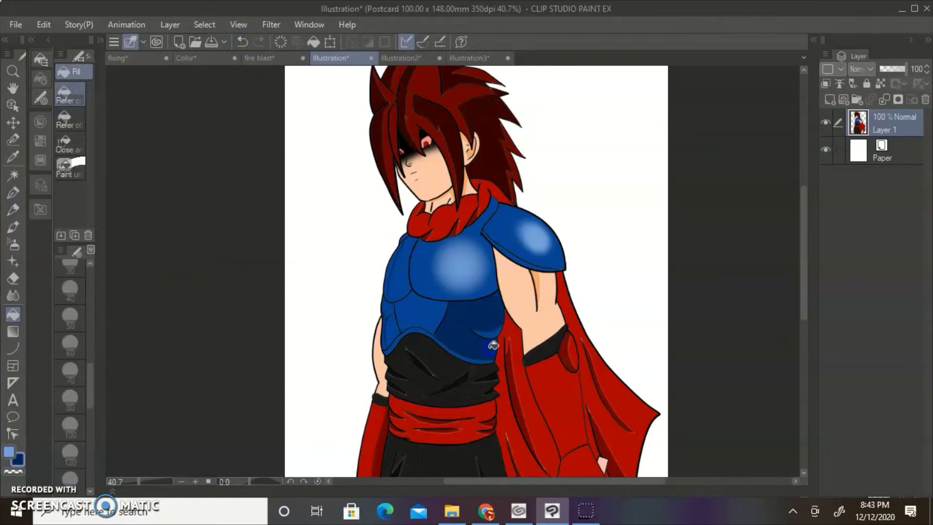
left_click(243, 44)
left_click(495, 334)
left_click(13, 192)
left_click(489, 361)
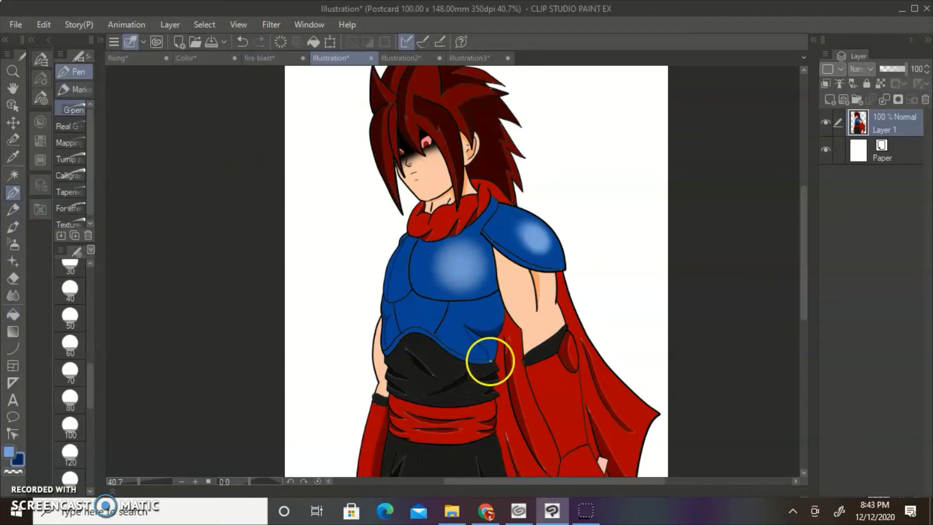
left_click(15, 316)
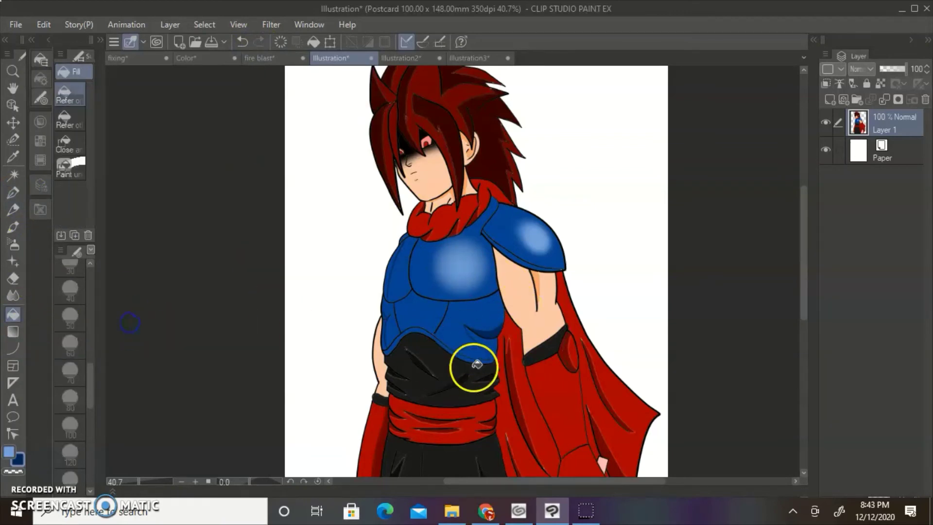
left_click(490, 346)
left_click(388, 316)
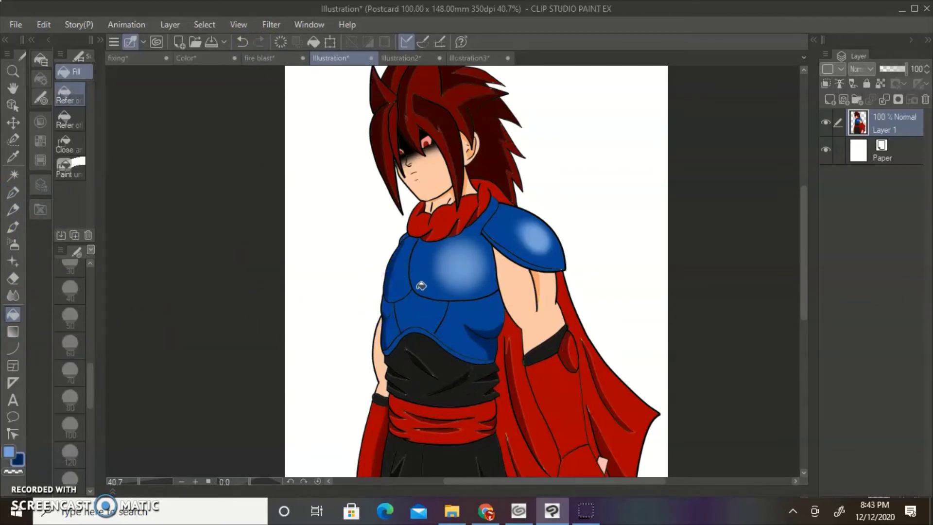
- Duplicate Layer 1 and bring the whole illustration into view
scroll(800, 329, "down", 5)
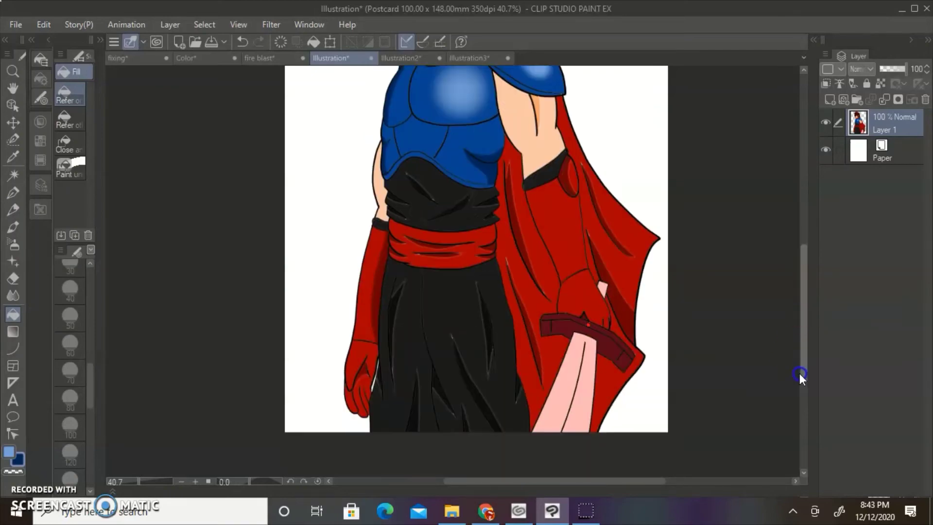
scroll(792, 360, "up", 6)
left_click(897, 116)
right_click(898, 116)
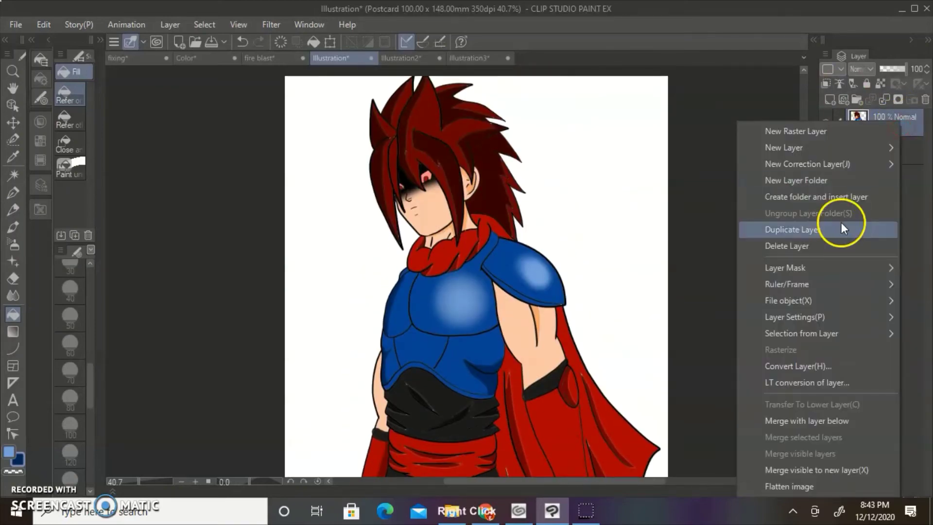
left_click(842, 222)
left_click(13, 71)
left_click(780, 319, "alt")
left_click(805, 336)
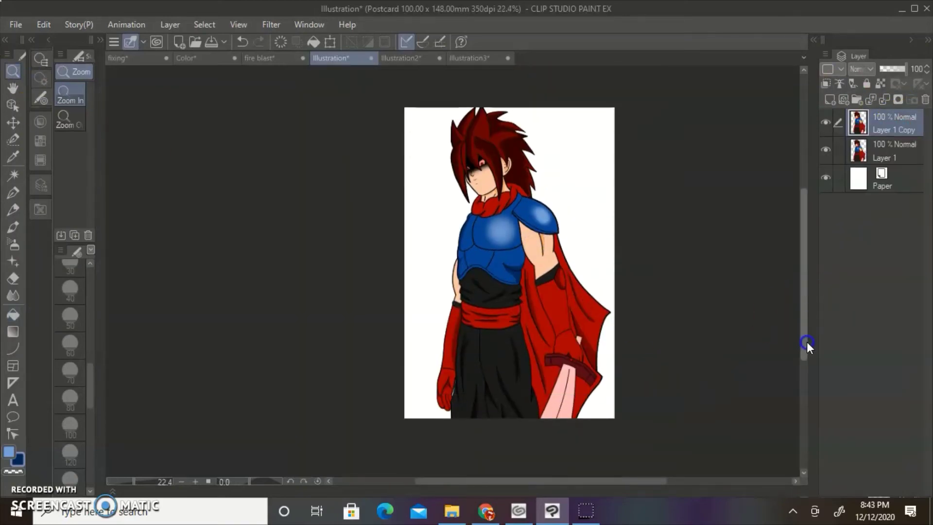
left_click(547, 342)
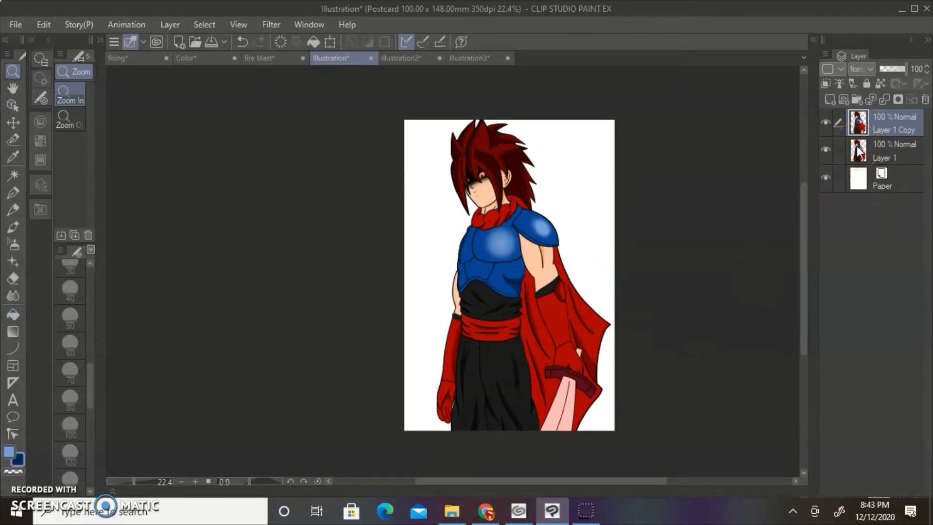
- Add a new raster layer above the duplicated artwork and set the sub colour to near-black
left_click(259, 29)
left_click(354, 276)
left_click(830, 101)
left_click(17, 459)
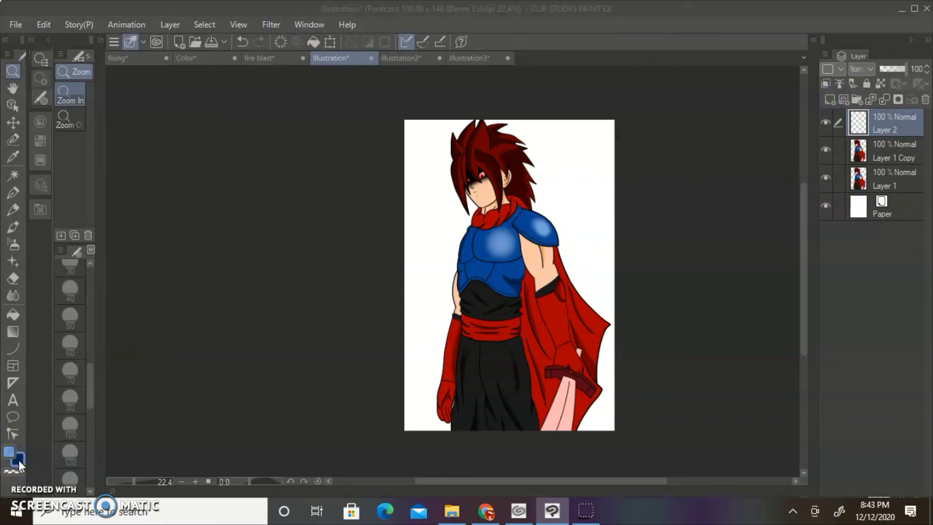
left_click(259, 356)
left_click(583, 151)
- Draw near-black G-pen strokes around the fringe and outer hair on the new layer
left_click(13, 193)
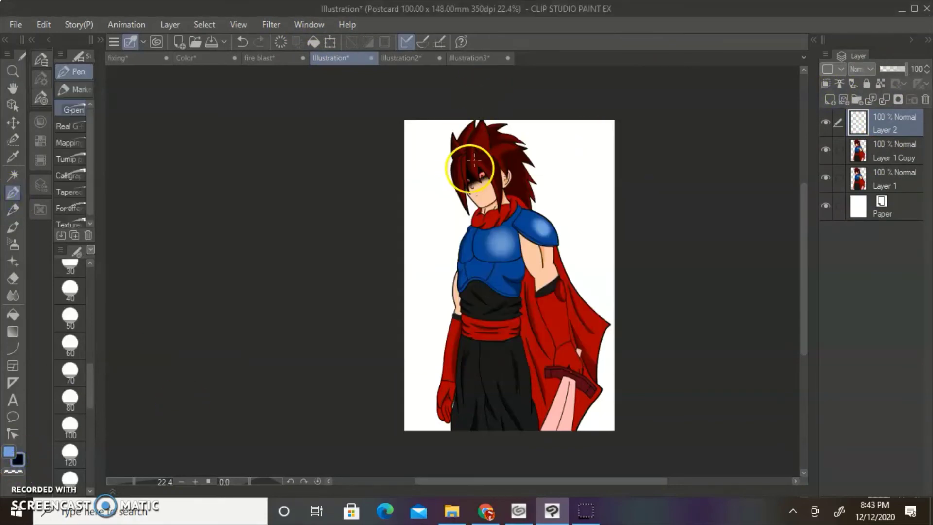
left_click_drag(468, 179, 475, 177)
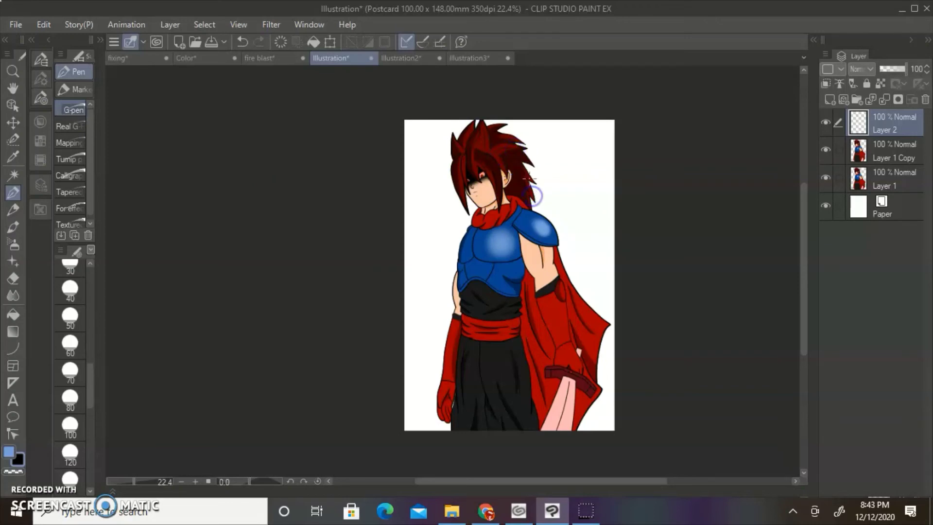
left_click(462, 200)
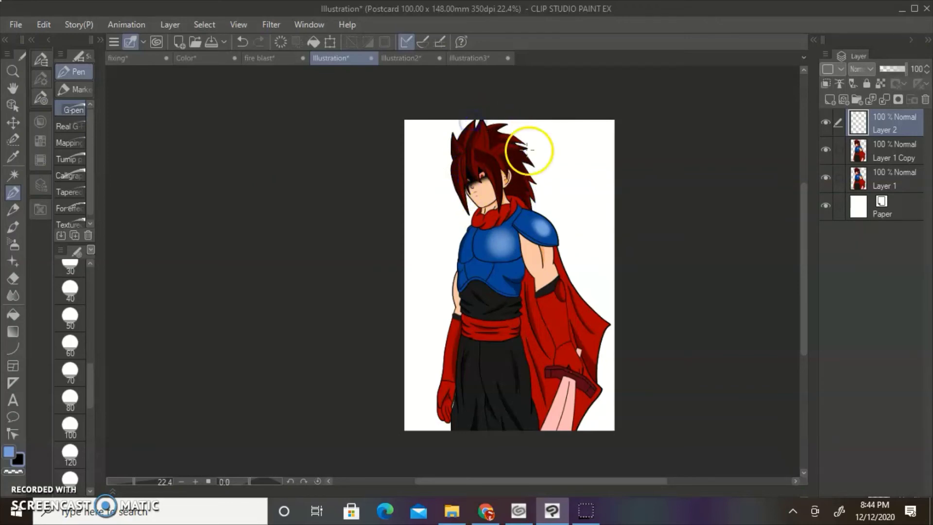
left_click(509, 138)
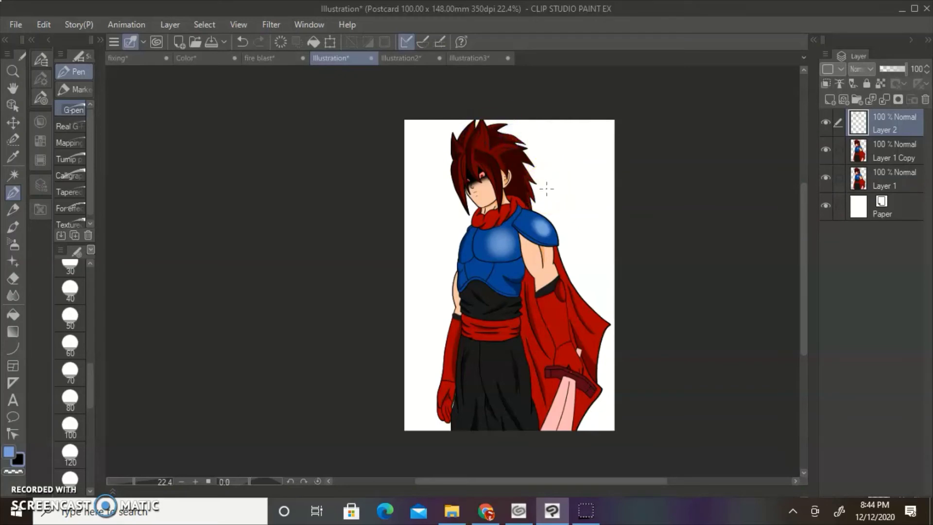
- Change the sub colour to dark red and fill shadow areas on the sword arm's glove on Layer 1 Copy
left_click(17, 461)
right_click(458, 353)
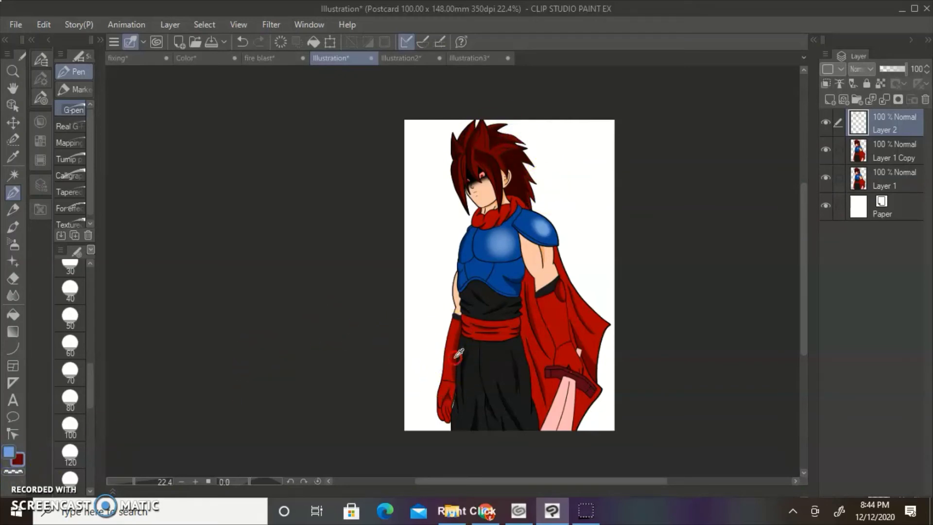
left_click(886, 155)
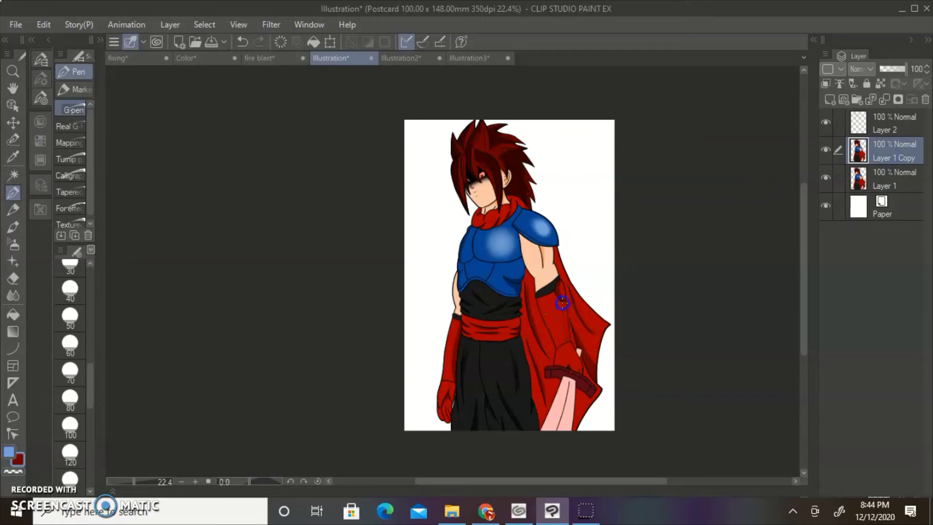
left_click(13, 314)
left_click(566, 327)
left_click(579, 343)
left_click(574, 362)
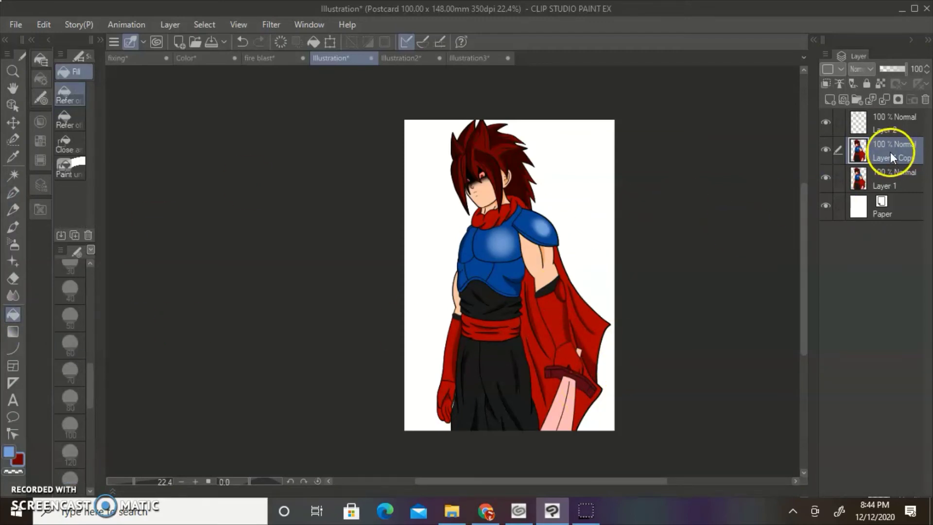
- Apply the Adjust line width filter to Layer 1 Copy, set to Thicken with a scale of about 7.5
left_click(271, 24)
mouse_move(311, 61)
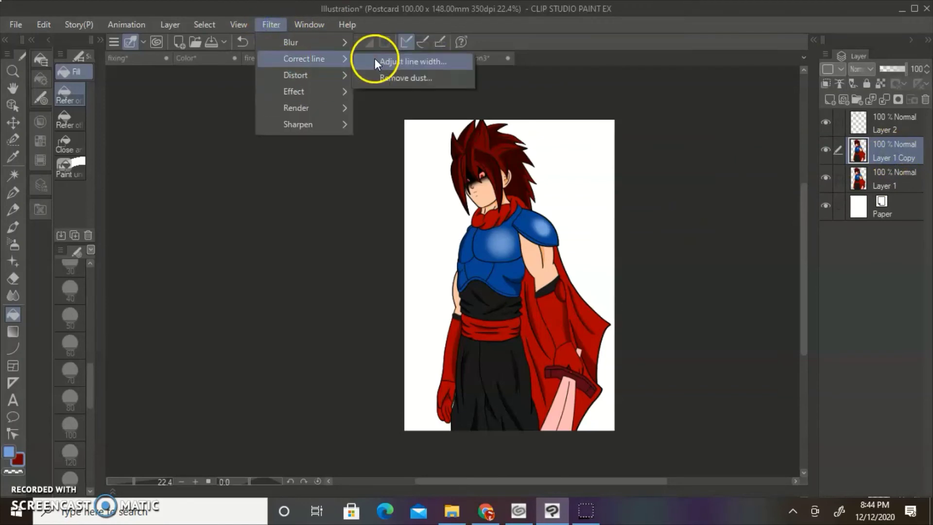
left_click(422, 64)
left_click_drag(475, 121, 882, 322)
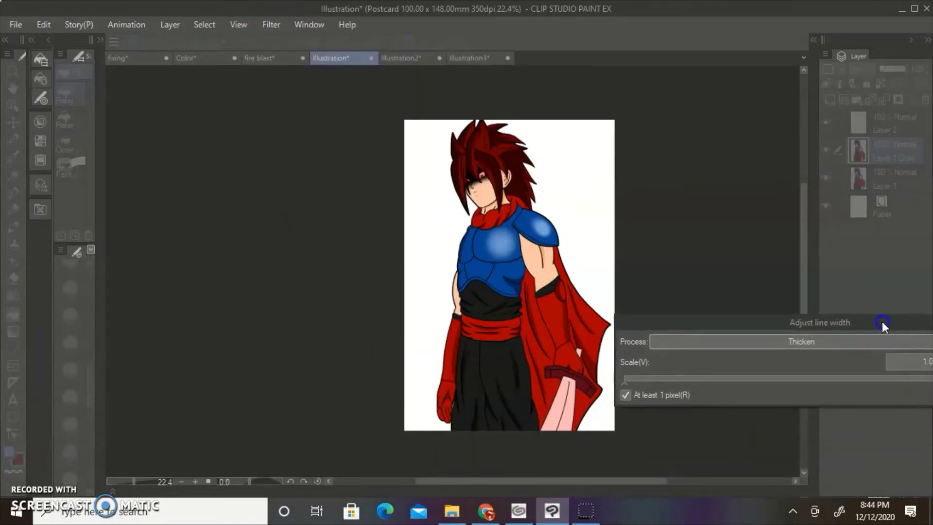
left_click_drag(627, 378, 732, 381)
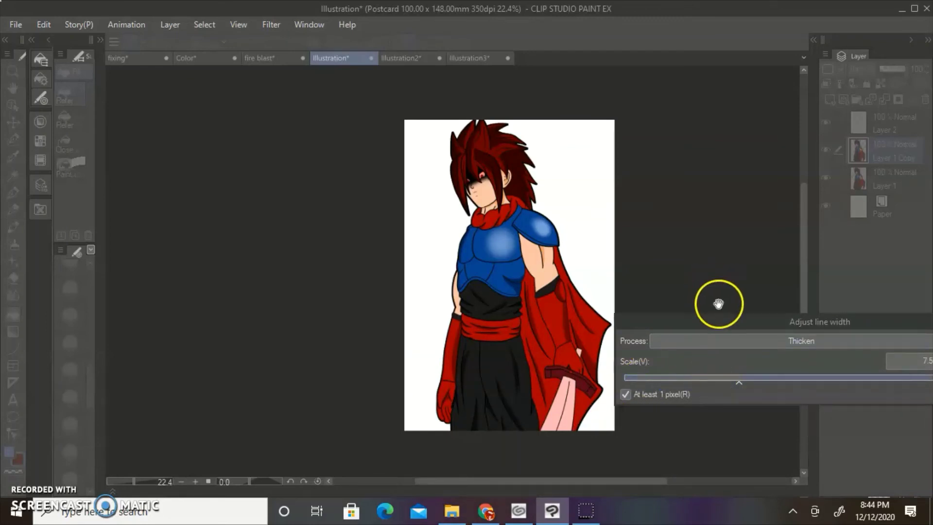
left_click_drag(719, 321, 625, 323)
left_click(870, 349)
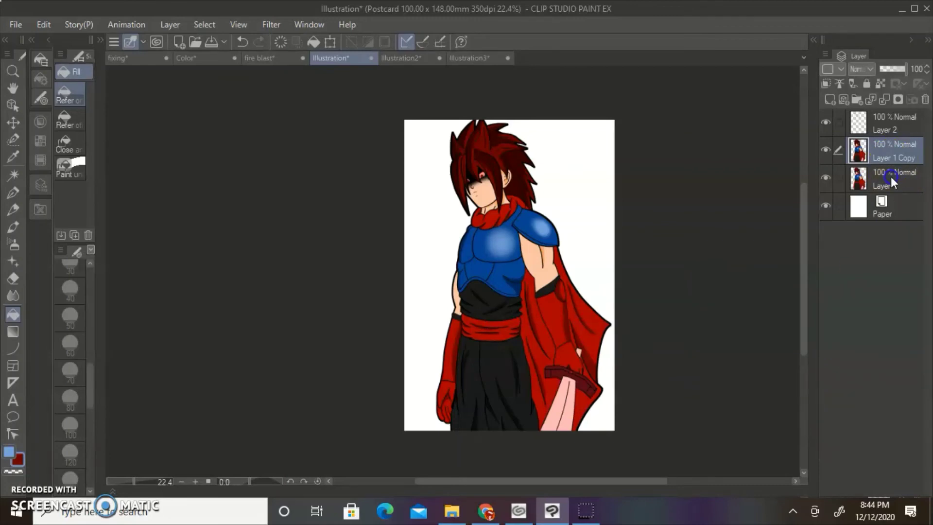
- Add a new raster layer and place it between Layer 1 and the Paper layer
left_click(891, 178)
left_click(831, 100)
left_click_drag(887, 184, 890, 219)
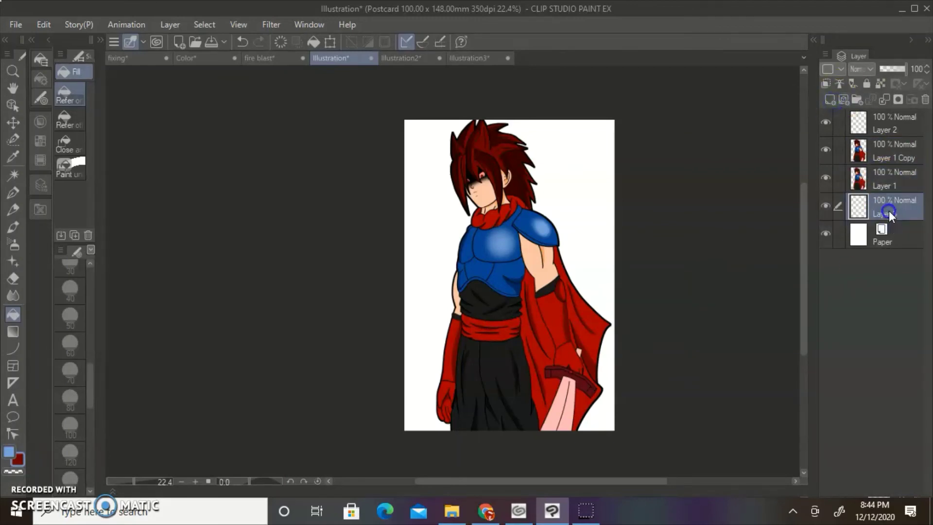
- Set the main colour to salmon red (HSV 360, 62, 100) and fill the background with it on Layer 3
double_click(9, 452)
left_click_drag(311, 214, 281, 167)
left_click_drag(271, 272, 220, 277)
left_click_drag(444, 287, 444, 189)
mouse_move(331, 254)
left_mouse_down()
mouse_move(345, 190)
mouse_move(349, 216)
mouse_move(390, 191)
left_mouse_up()
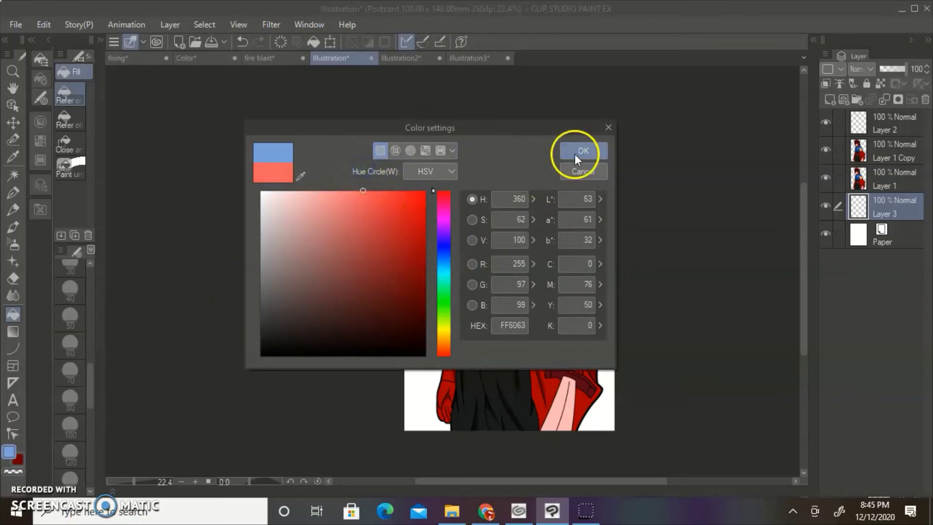
left_click(581, 151)
left_click(415, 337)
- Select Layer 1 Copy and set the main colour to light grey for the character's earring
left_click(12, 72)
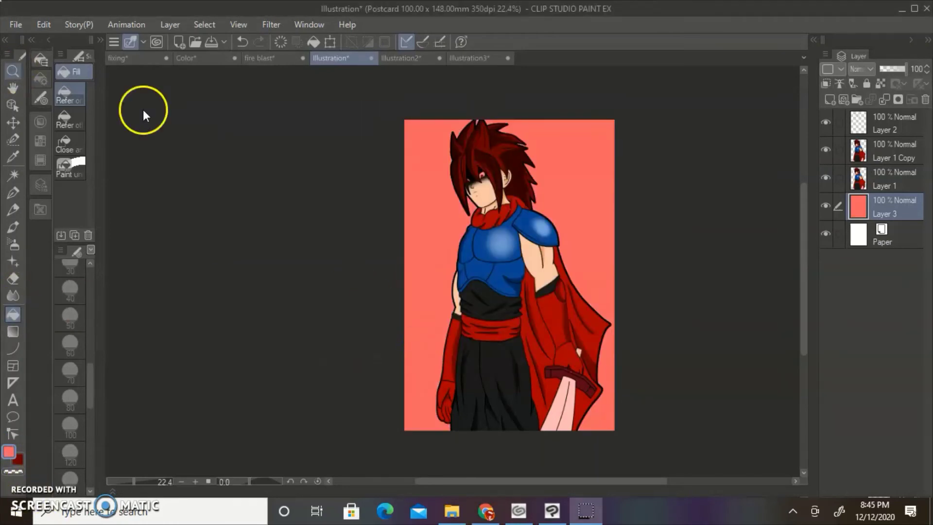
left_click_drag(508, 172, 608, 196)
left_click(895, 155)
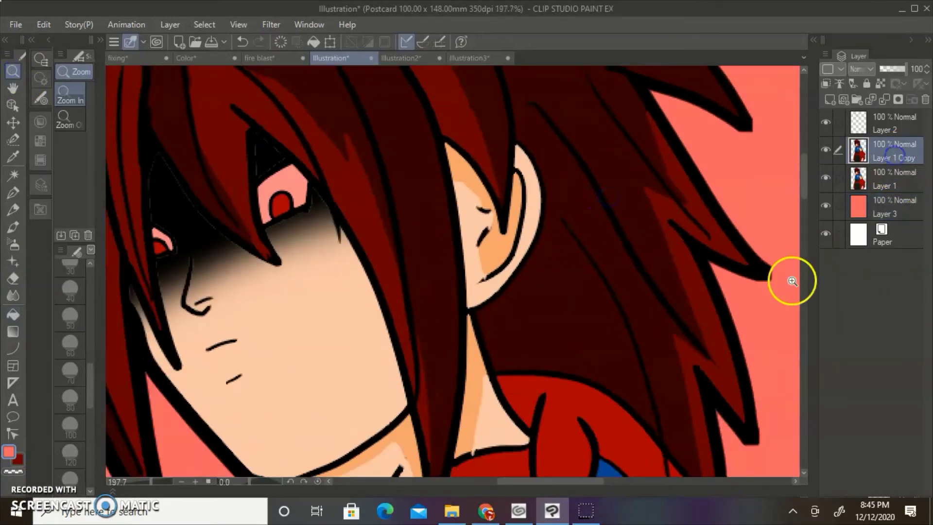
double_click(10, 455)
left_click_drag(450, 314, 448, 258)
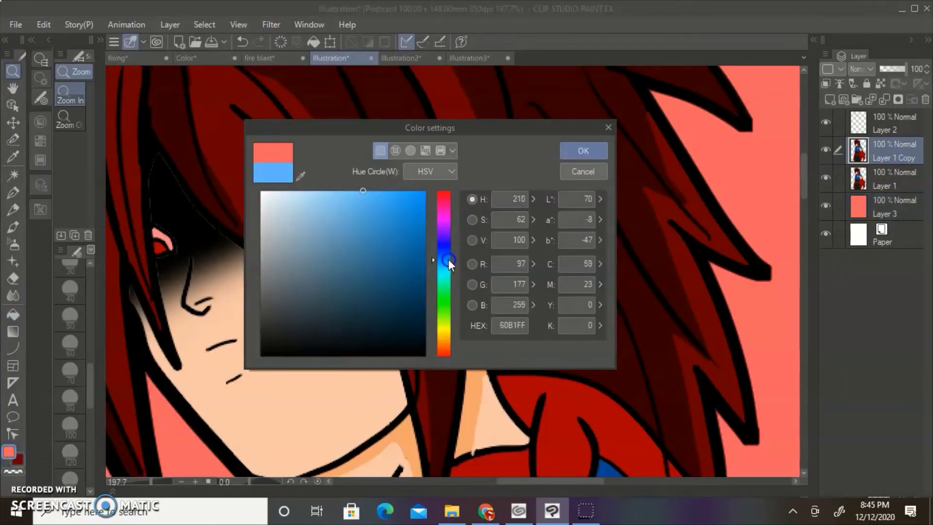
left_click(298, 191)
left_click_drag(297, 161, 297, 161)
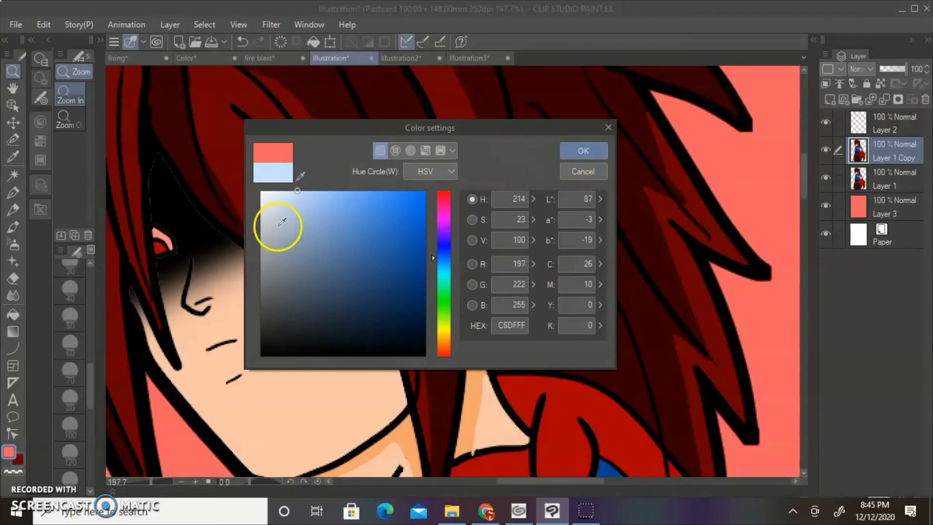
left_click(278, 215)
mouse_move(280, 227)
left_mouse_down()
mouse_move(282, 192)
mouse_move(245, 183)
mouse_move(294, 176)
left_mouse_up()
left_click(584, 150)
- Set the sub colour to black and draw the dangling earring's outline at the earlobe with the G-pen on Layer 1 Copy
left_click(19, 461)
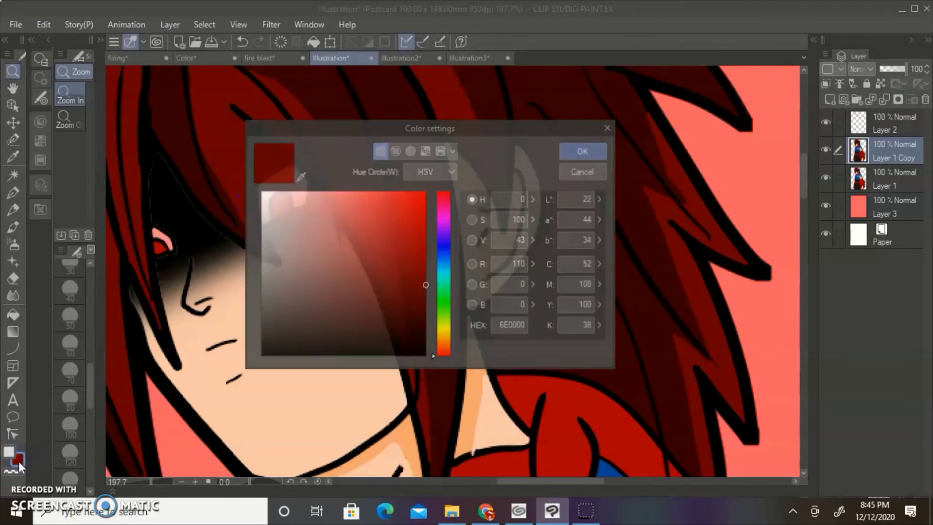
left_click(295, 307)
left_click(585, 149)
left_click(12, 193)
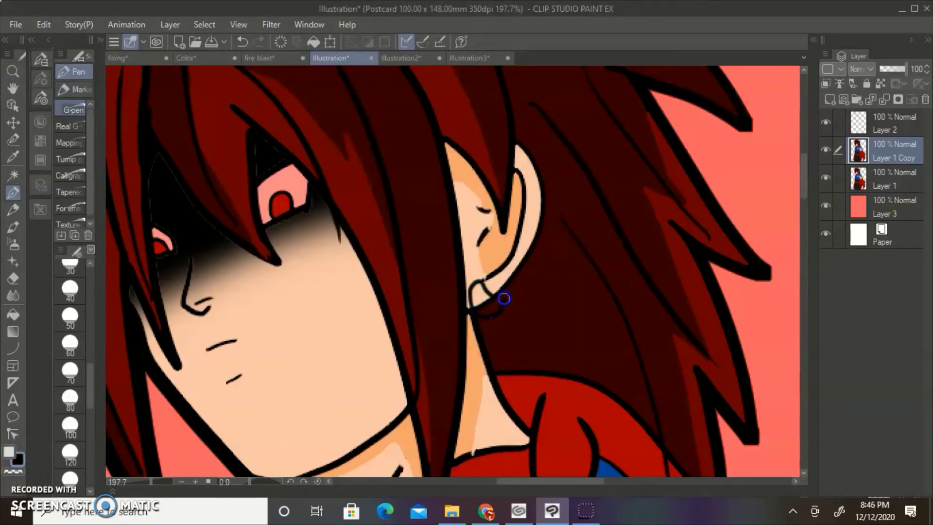
mouse_move(501, 292)
left_mouse_down()
mouse_move(522, 347)
mouse_move(494, 314)
left_mouse_up()
- Try filling the earring's segments with light grey using the Fill tool, and undo the fills
left_click(9, 452)
left_click(12, 314)
left_click(479, 306)
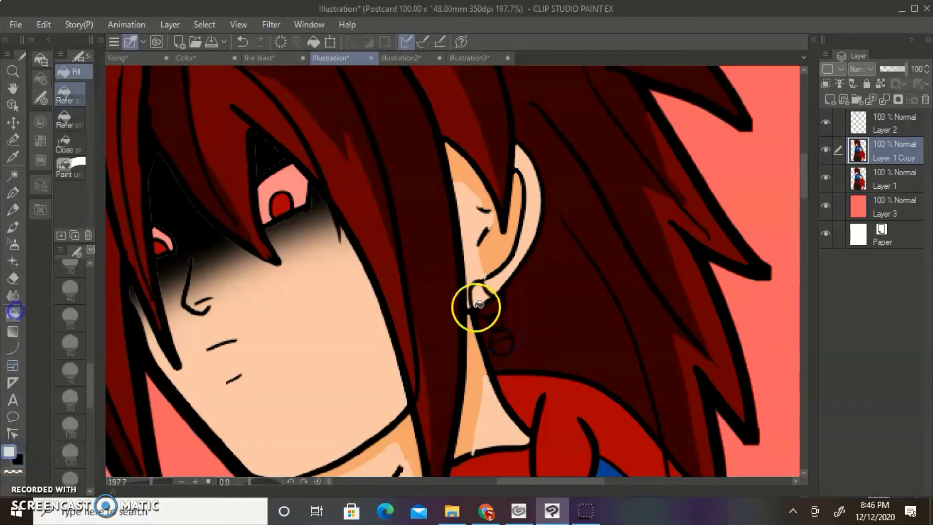
left_click(494, 313)
left_click(494, 306)
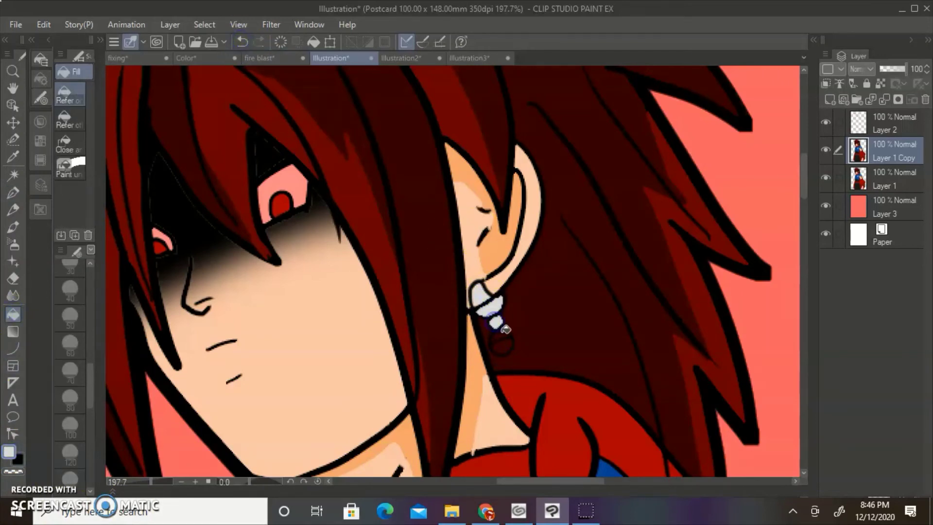
left_click(242, 42)
left_click(242, 42)
left_click(242, 41)
left_click(242, 41)
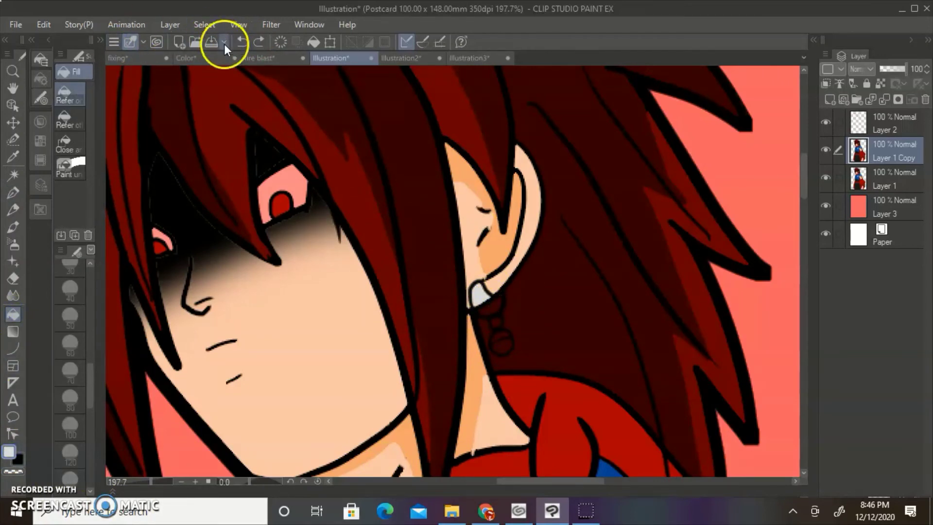
- Paint the earring's upper hook, small bead and the upper part of the lower ball light grey with the G-pen
left_click(13, 72)
left_click_drag(520, 332, 569, 354)
left_click(12, 193)
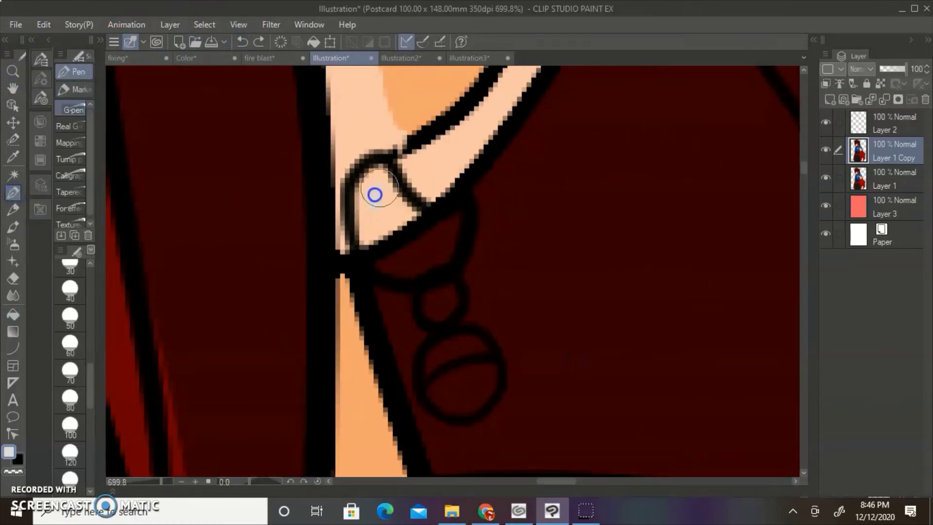
mouse_move(374, 200)
left_mouse_down()
mouse_move(376, 231)
mouse_move(423, 242)
mouse_move(452, 221)
mouse_move(444, 244)
mouse_move(393, 264)
mouse_move(432, 264)
left_mouse_up()
left_click_drag(441, 298, 439, 302)
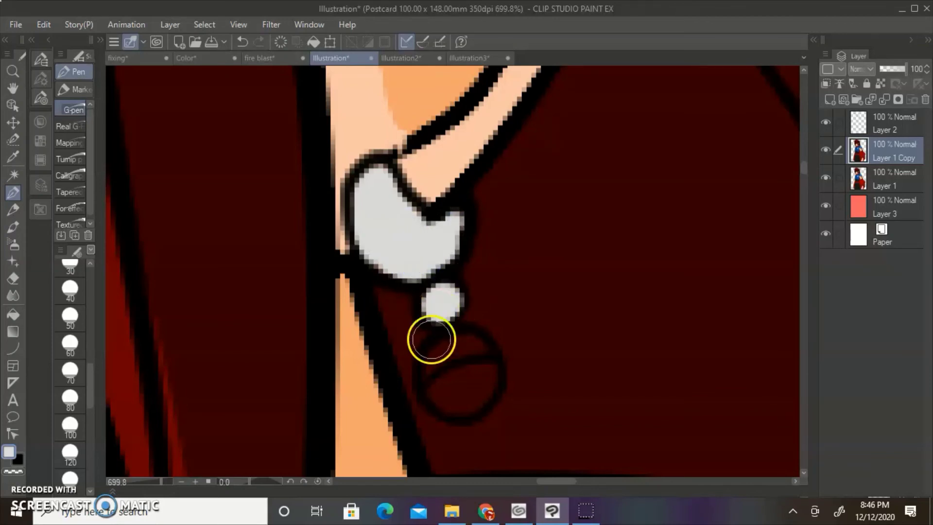
mouse_move(427, 370)
left_mouse_down()
mouse_move(450, 341)
mouse_move(471, 346)
mouse_move(447, 355)
mouse_move(489, 349)
left_mouse_up()
- Set the main colour to yellow (HSV 50, 100, 100) and colour the lower part of the earring's ball
double_click(10, 453)
left_click_drag(443, 313, 448, 334)
left_click_drag(413, 250, 423, 168)
left_click(581, 151)
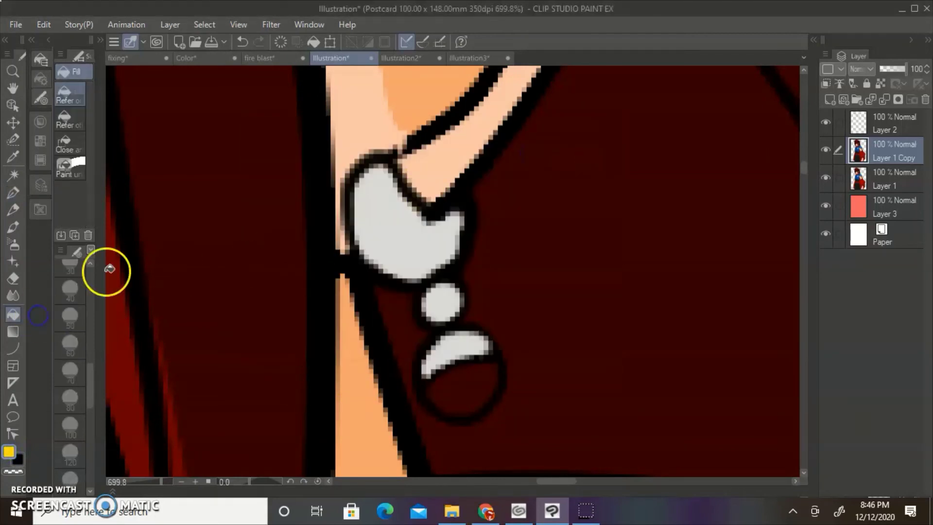
mouse_move(434, 399)
left_mouse_down()
mouse_move(487, 373)
mouse_move(475, 390)
mouse_move(444, 400)
mouse_move(481, 372)
left_mouse_up()
- Change the main colour to pale yellow, set the G-pen size to 4, and add a highlight on the ball's yellow part
double_click(10, 452)
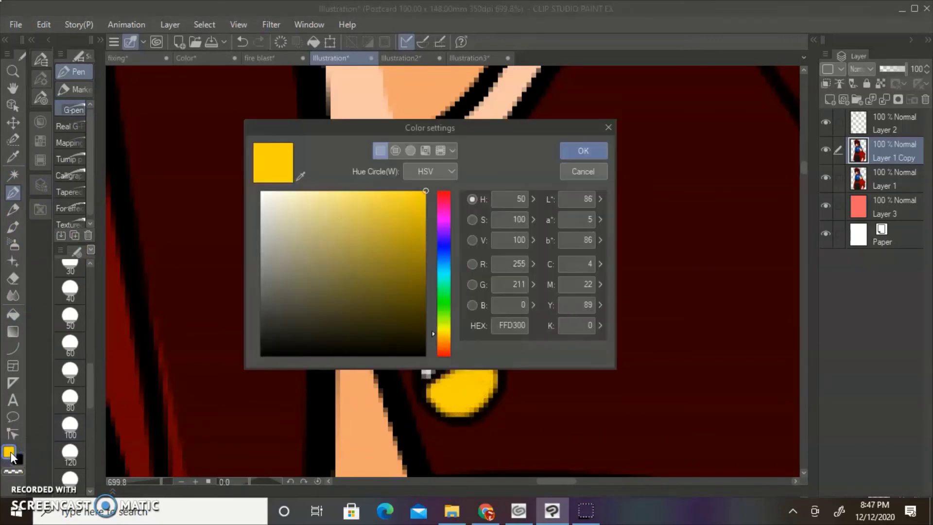
left_click(342, 221)
left_click(585, 152)
scroll(90, 363, "up", 5)
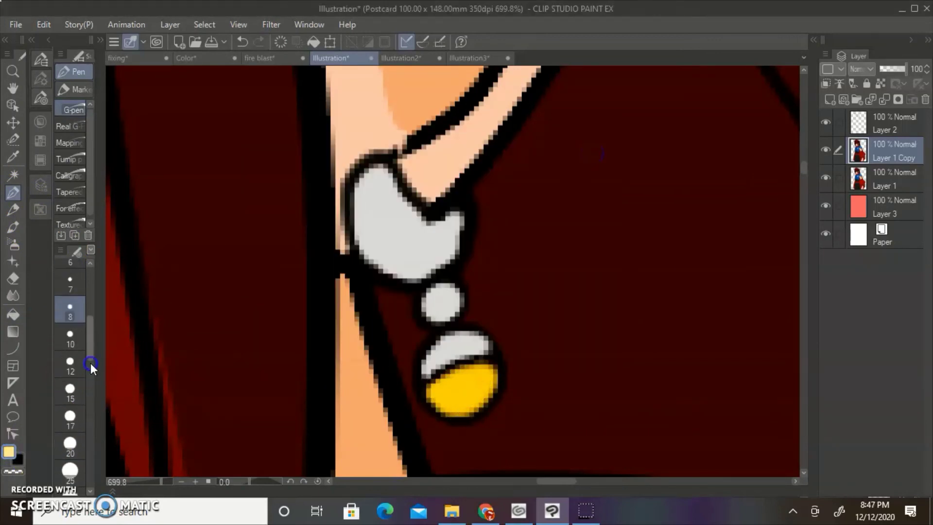
left_click(74, 366)
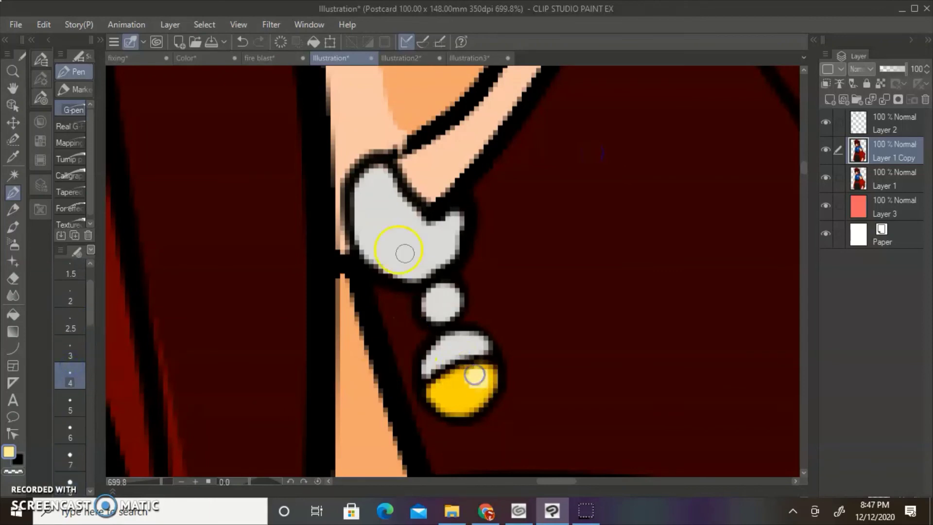
- Sample the earring's grey, lighten it to near-white (HSV 0, 0, 95), and add a highlight on the earring's upper hook
left_click(404, 231, "alt")
double_click(10, 453)
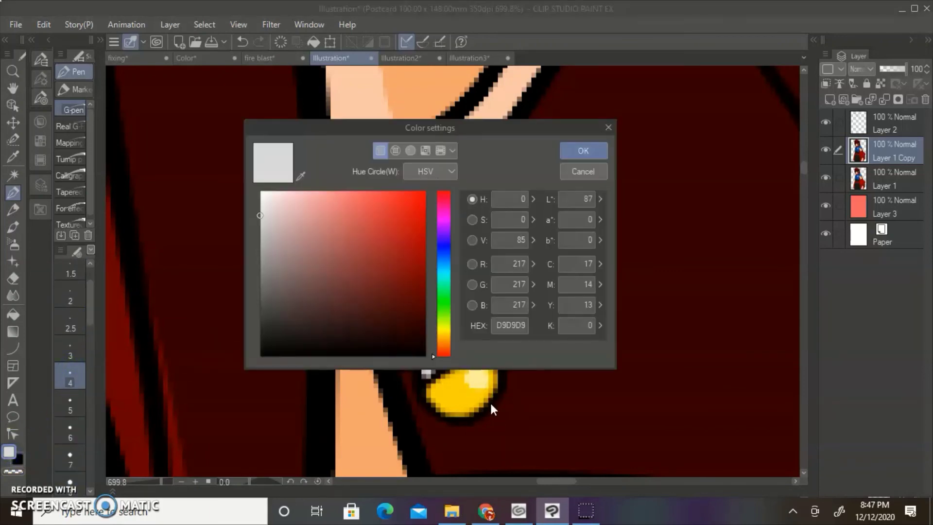
left_click(261, 208)
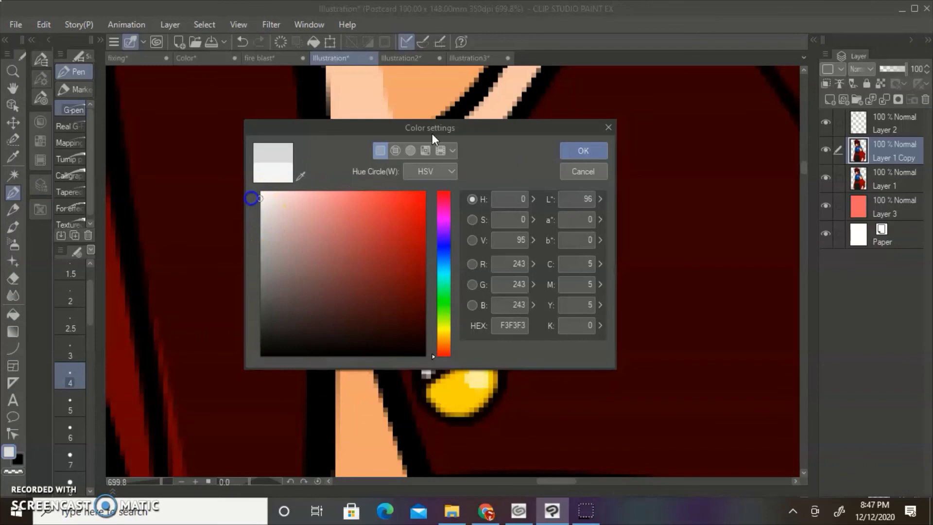
left_click(585, 150)
left_click_drag(398, 229, 402, 231)
- Add a new raster layer above Layer 1 Copy and sample the iris red as the G-pen colour
left_click(13, 73)
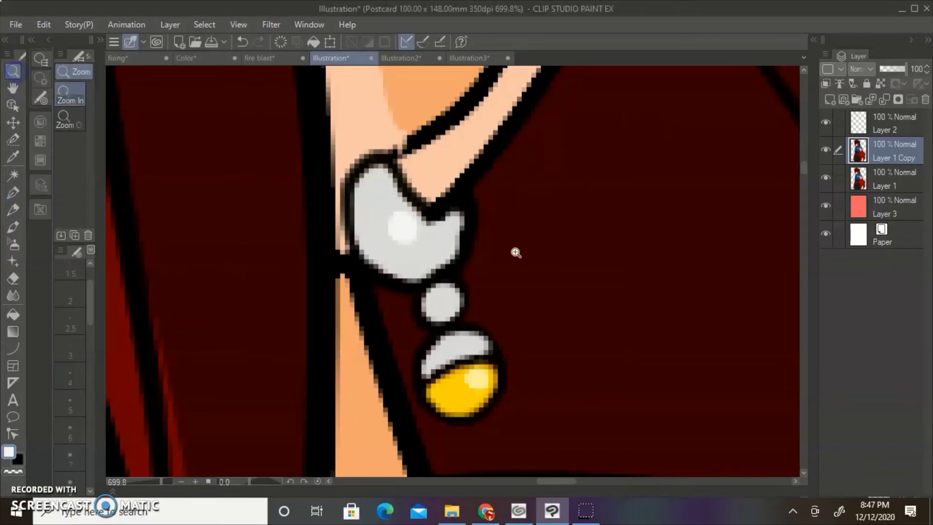
left_click_drag(517, 252, 444, 265)
left_click_drag(538, 310, 520, 309)
left_click_drag(803, 243, 803, 261)
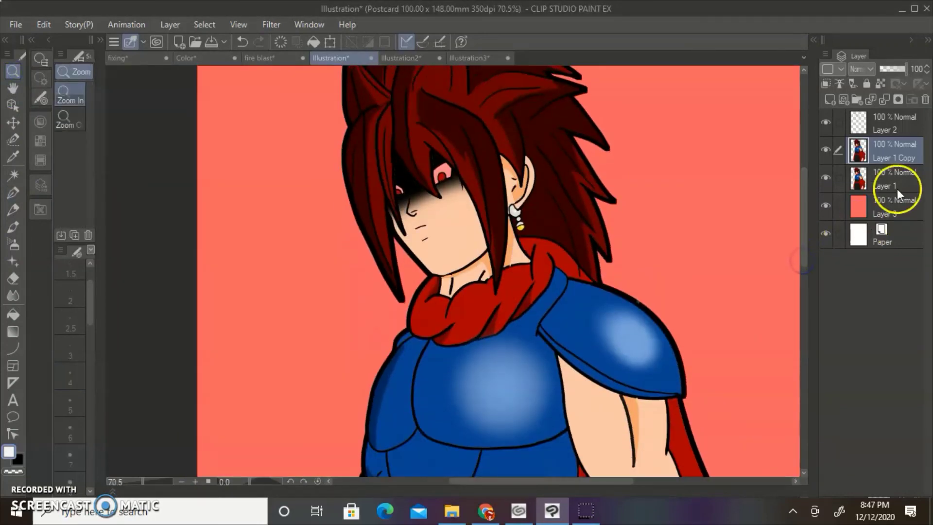
right_click(447, 167)
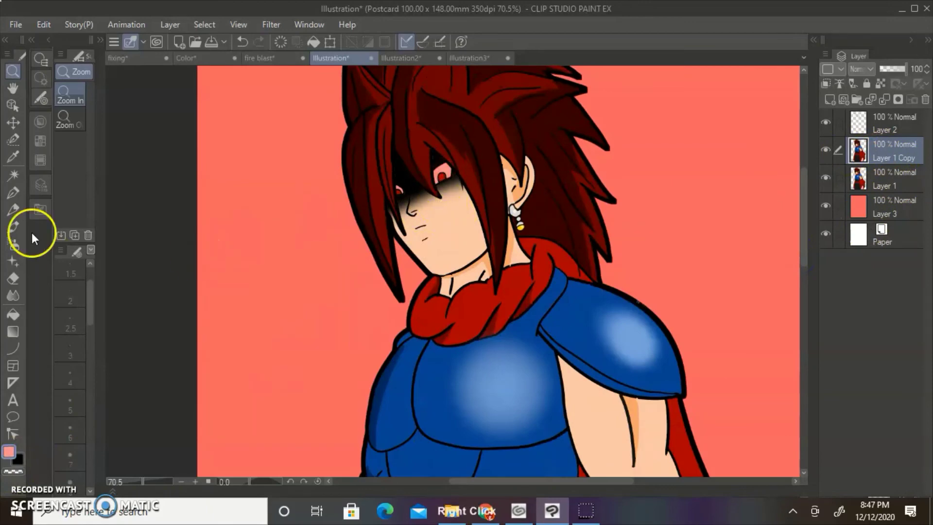
key("p")
left_click(14, 73)
mouse_move(451, 173)
left_mouse_down()
mouse_move(500, 218)
mouse_move(509, 181)
left_mouse_up()
left_click(831, 99)
right_click(414, 184)
left_click(13, 193)
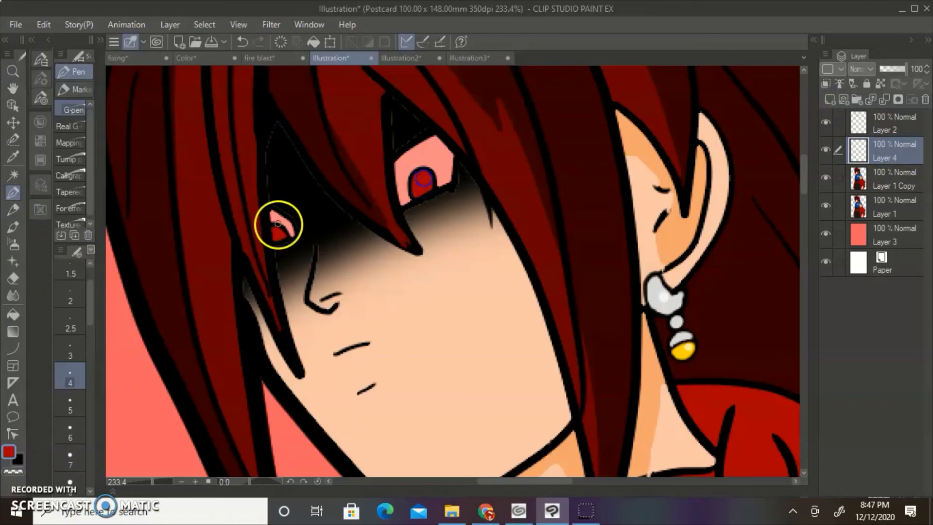
- Try a Gaussian blur on Layer 4 and move the layer beneath Layer 1 Copy
left_click(14, 72)
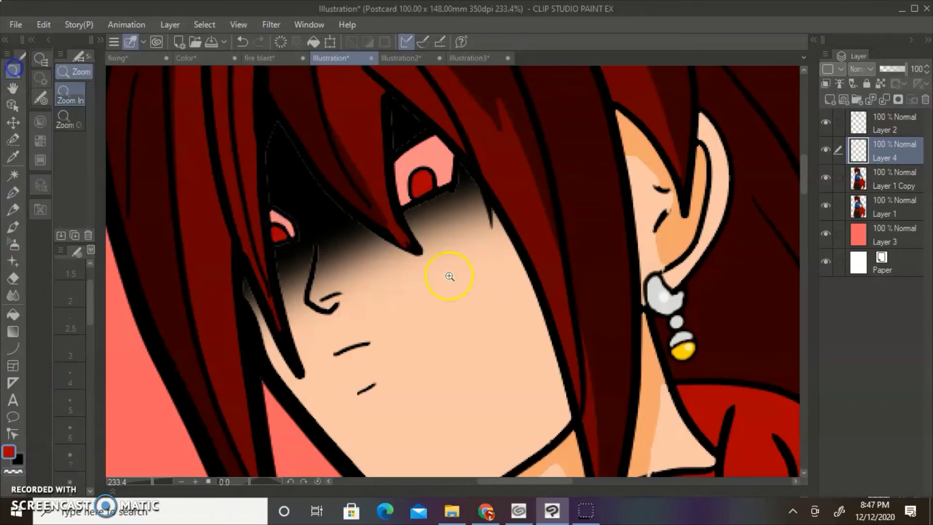
left_click_drag(449, 277, 424, 276)
left_click(272, 25)
mouse_move(325, 43)
left_click(417, 79)
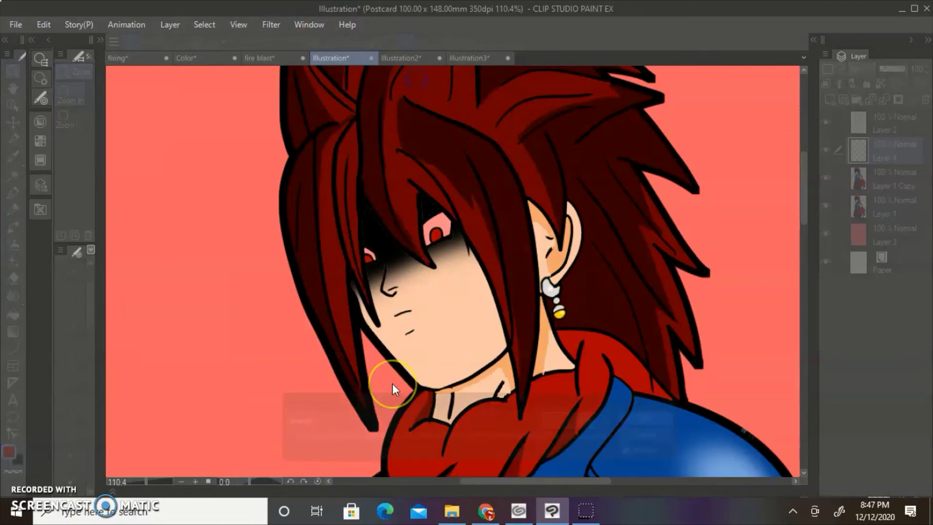
left_click(654, 418)
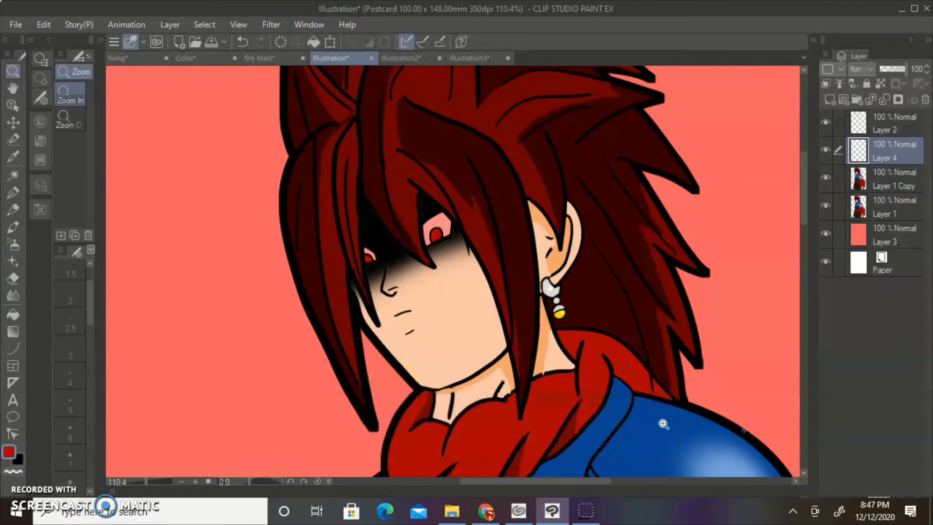
mouse_move(881, 181)
left_mouse_down()
mouse_move(886, 124)
mouse_move(883, 191)
left_mouse_up()
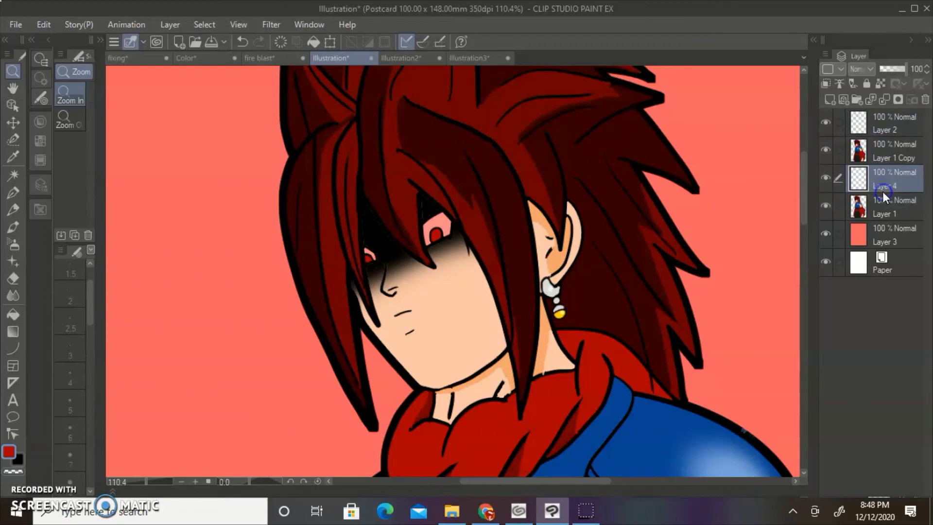
left_click(889, 150)
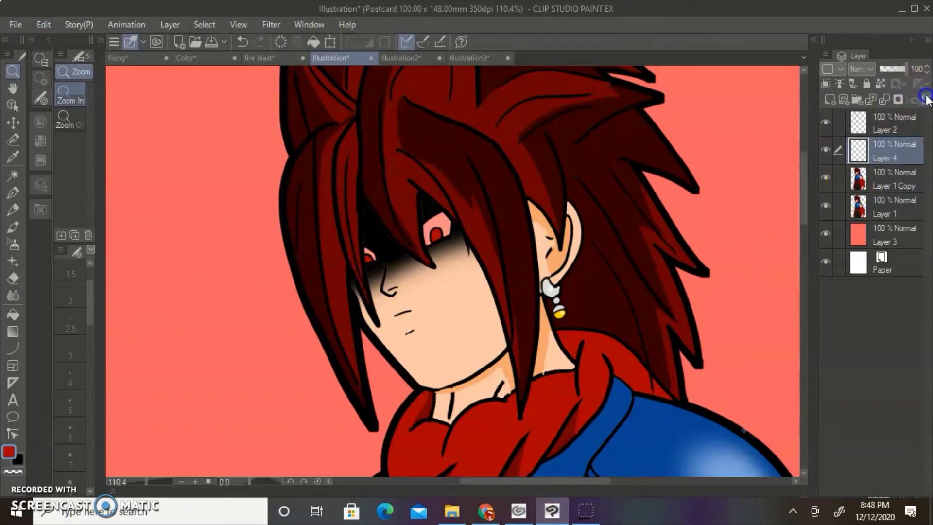
- Draw red circles around both eyes with the G-pen on Layer 4 and fill them with the same red
key("p")
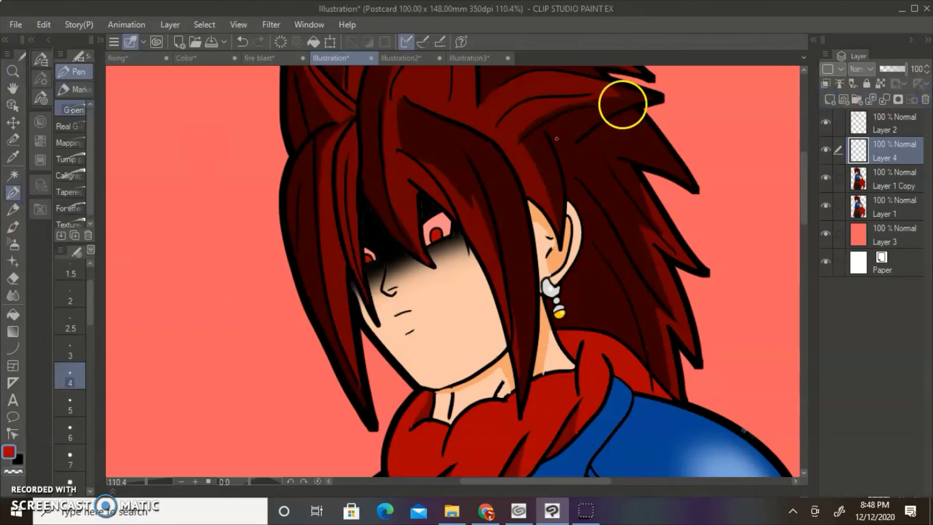
left_click_drag(360, 271, 361, 273)
left_click(436, 246)
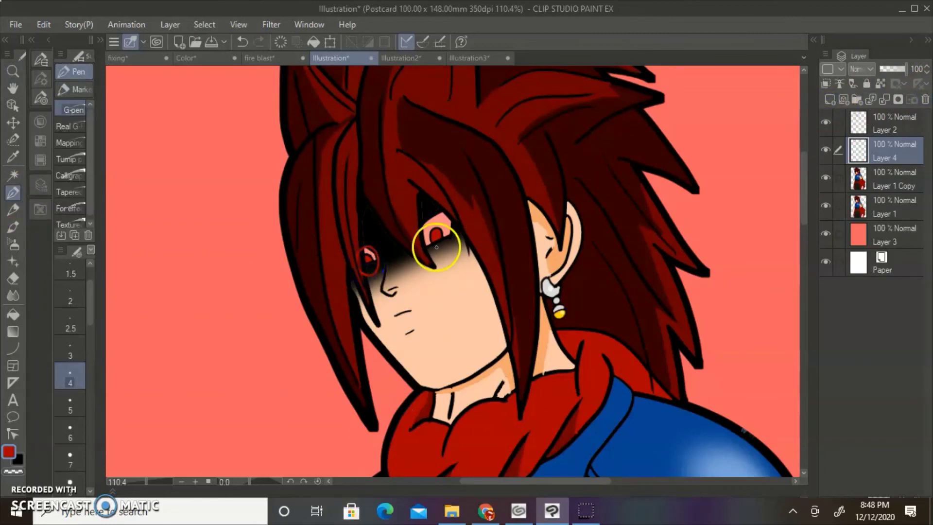
left_click(13, 314)
left_click(364, 263)
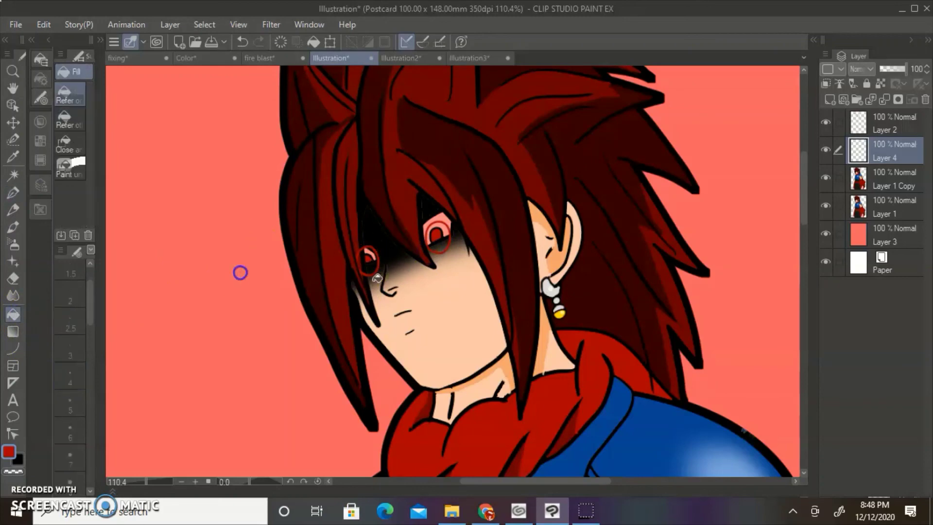
left_click(457, 243)
- Apply a Gaussian blur with a strength of about 63 to the red eye circles on Layer 4
right_click(891, 156)
left_click(756, 47)
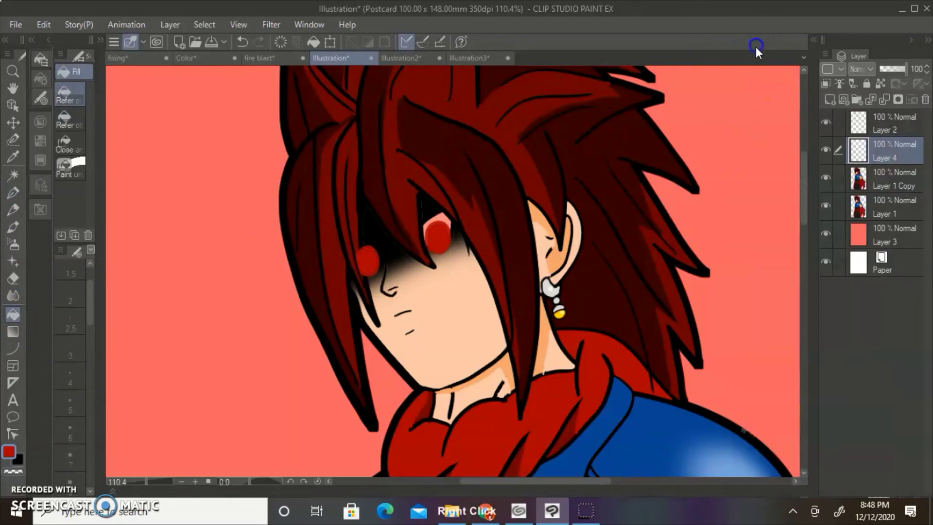
left_click(283, 24)
mouse_move(302, 42)
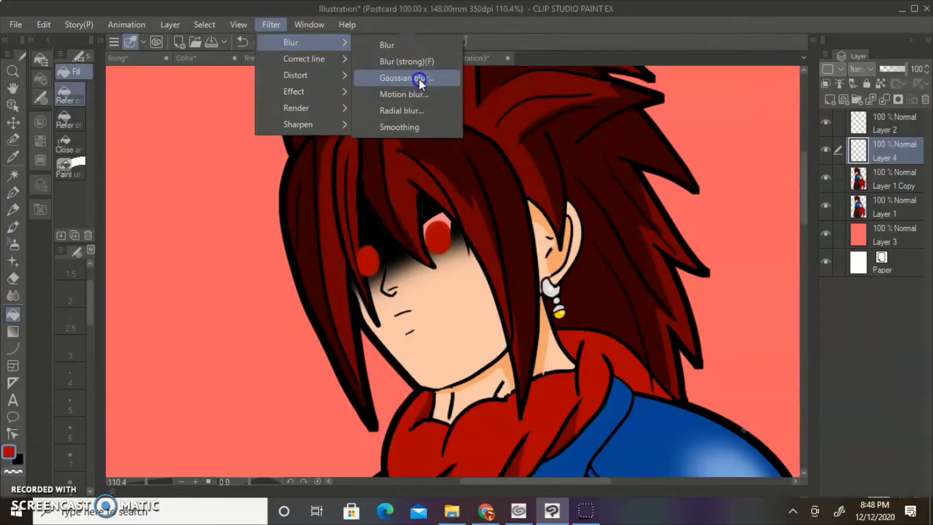
left_click(406, 78)
left_click(462, 431)
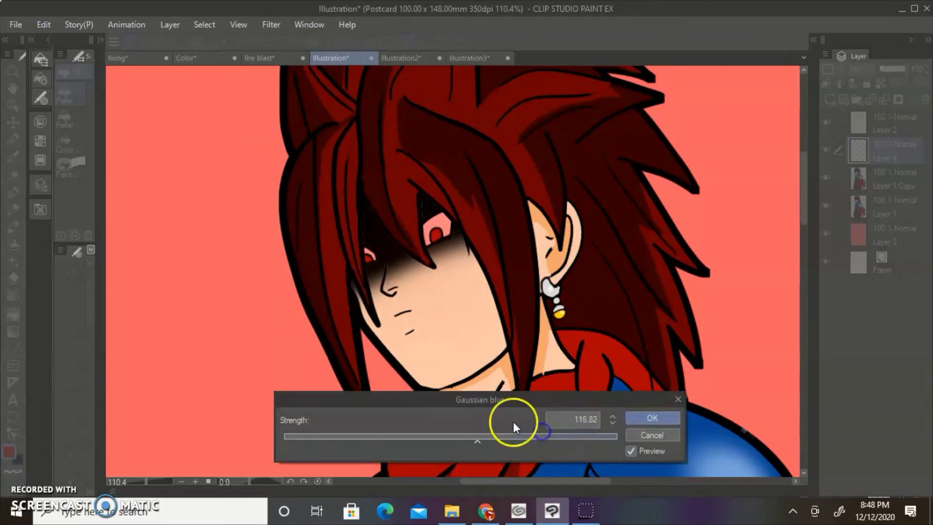
left_click_drag(478, 443, 442, 435)
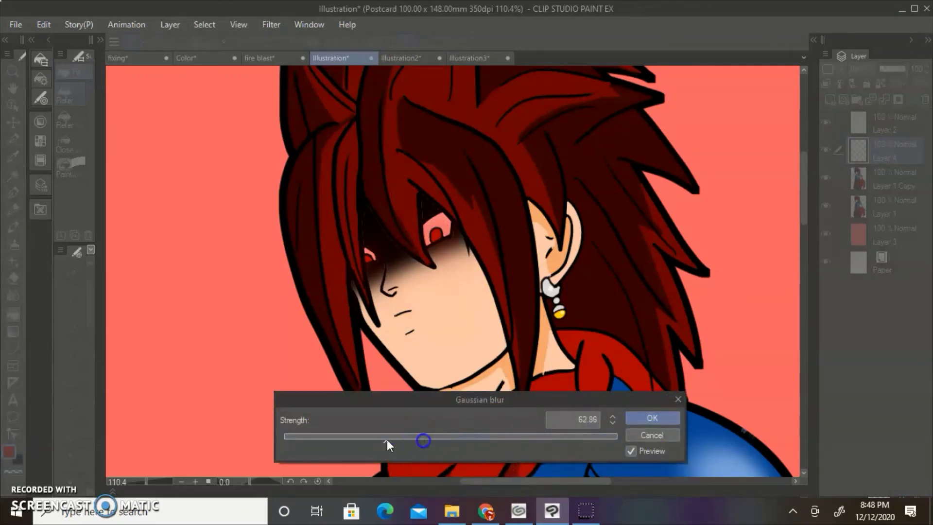
left_click(656, 418)
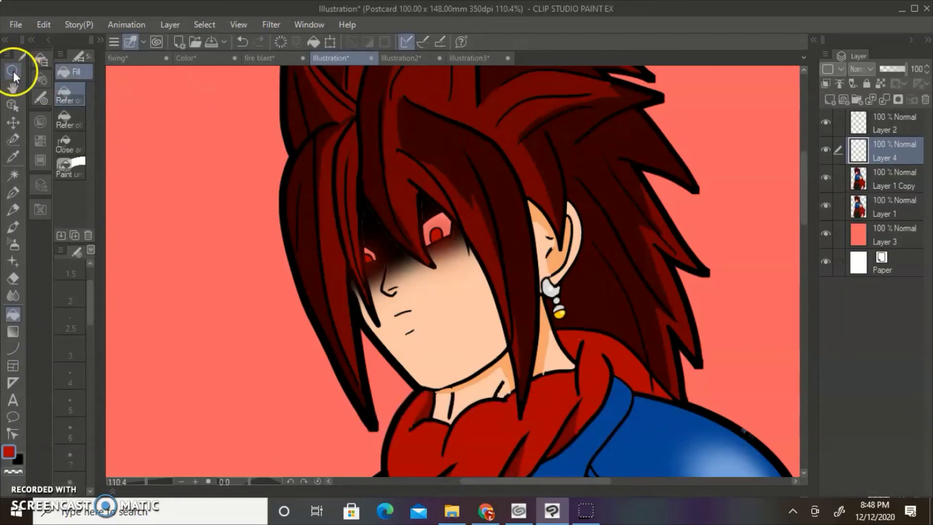
- Examine the whole illustration, from the blurred red eye glow down to the sword and cape
left_click(14, 71)
left_click_drag(728, 347, 695, 348)
left_click_drag(575, 480, 618, 480)
left_click_drag(778, 332, 794, 311)
left_click_drag(804, 274, 804, 335)
left_click_drag(618, 475, 627, 480)
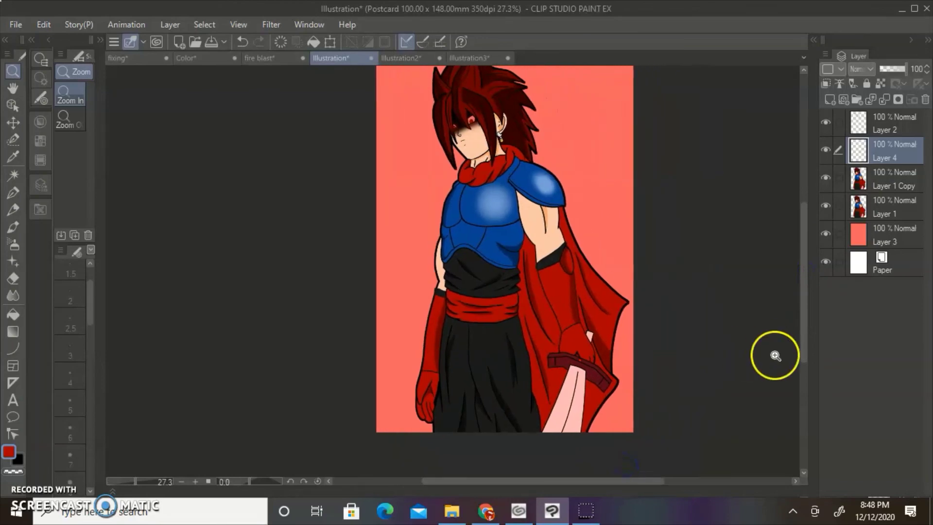
left_click_drag(804, 354, 799, 342)
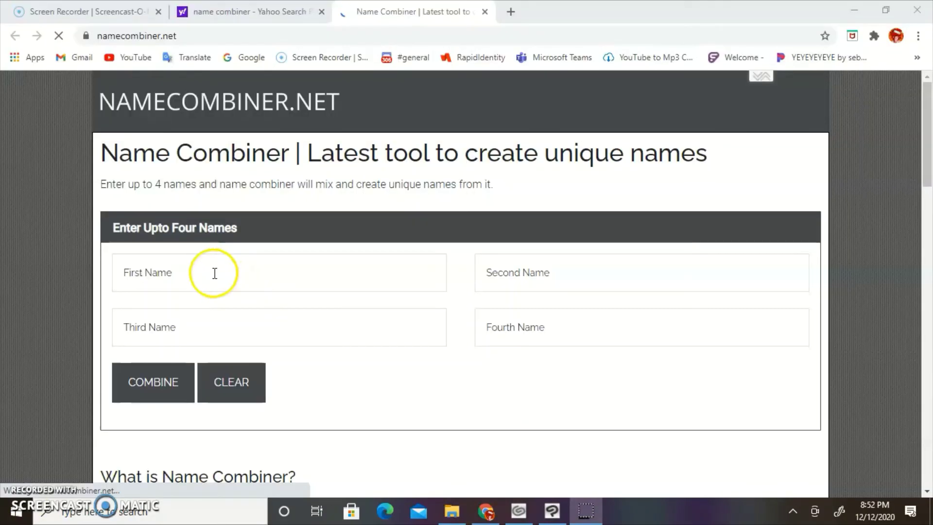
- On namecombiner.net in Chrome, combine Shallot, Kris and Dakon as the first, second and third names and look through the generated combinations
mouse_move(554, 516)
left_click(214, 271)
type("Shallot")
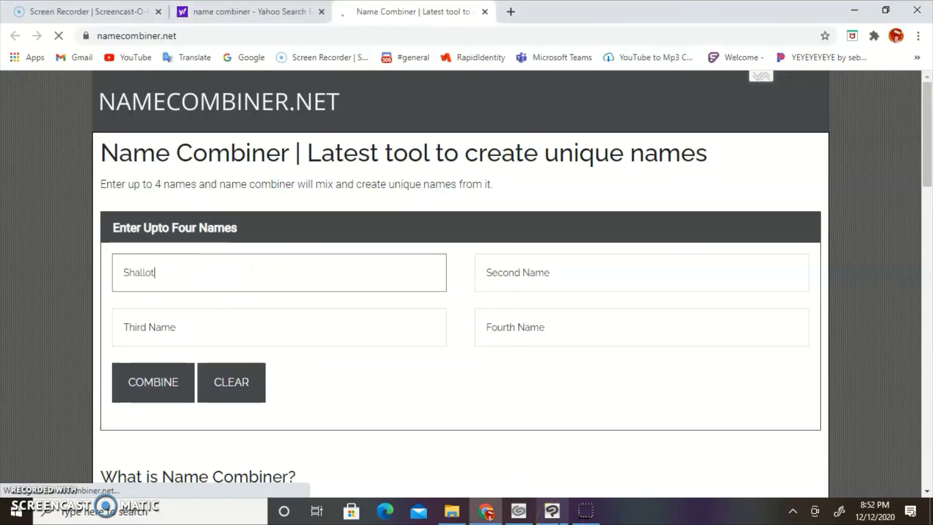
left_click(525, 282)
type("Kris")
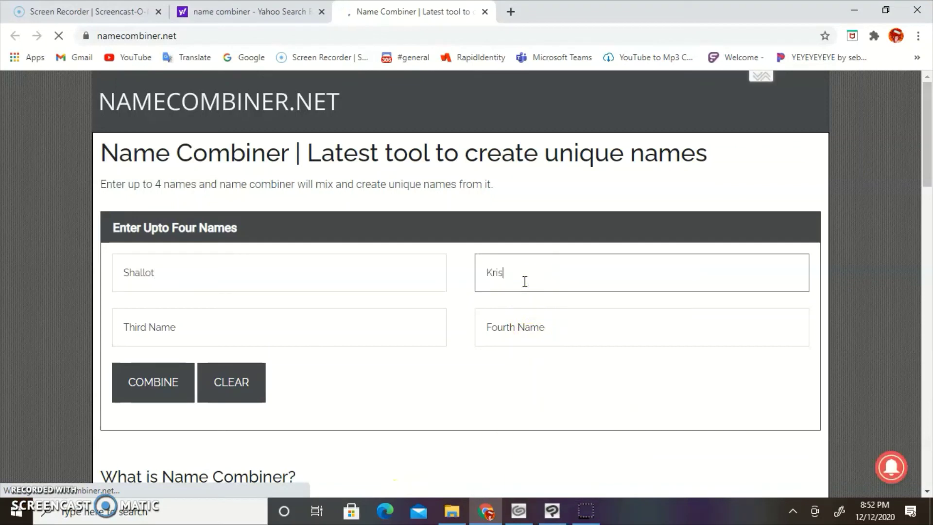
left_click(379, 322)
type("Dakon")
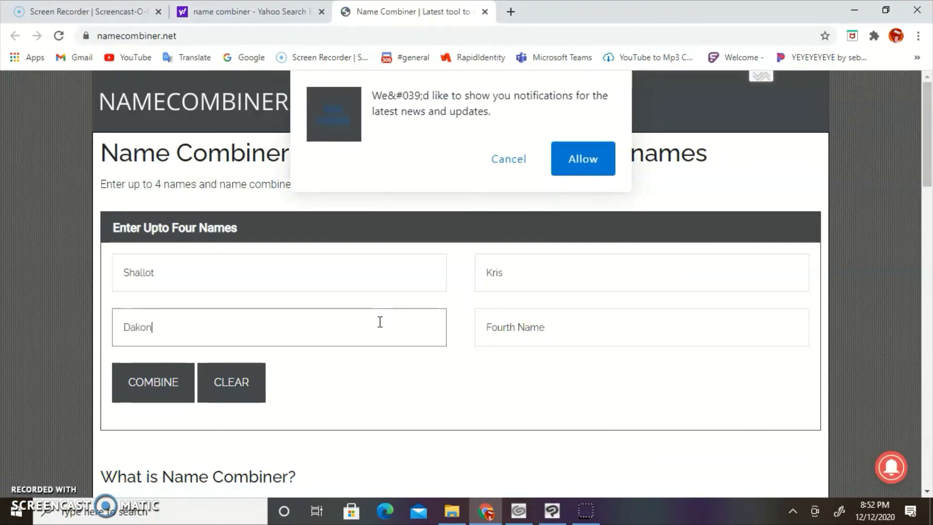
left_click(156, 382)
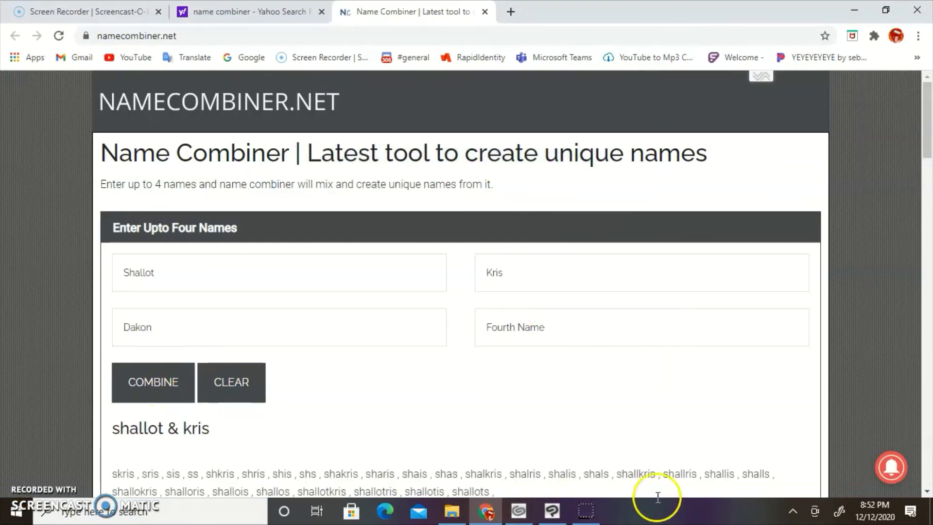
mouse_move(923, 166)
left_mouse_down()
mouse_move(914, 298)
mouse_move(910, 145)
left_mouse_up()
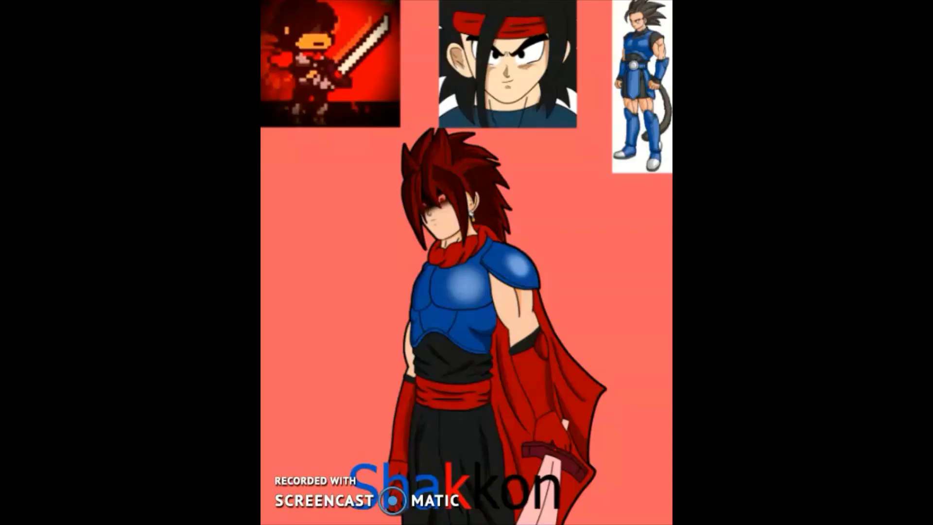